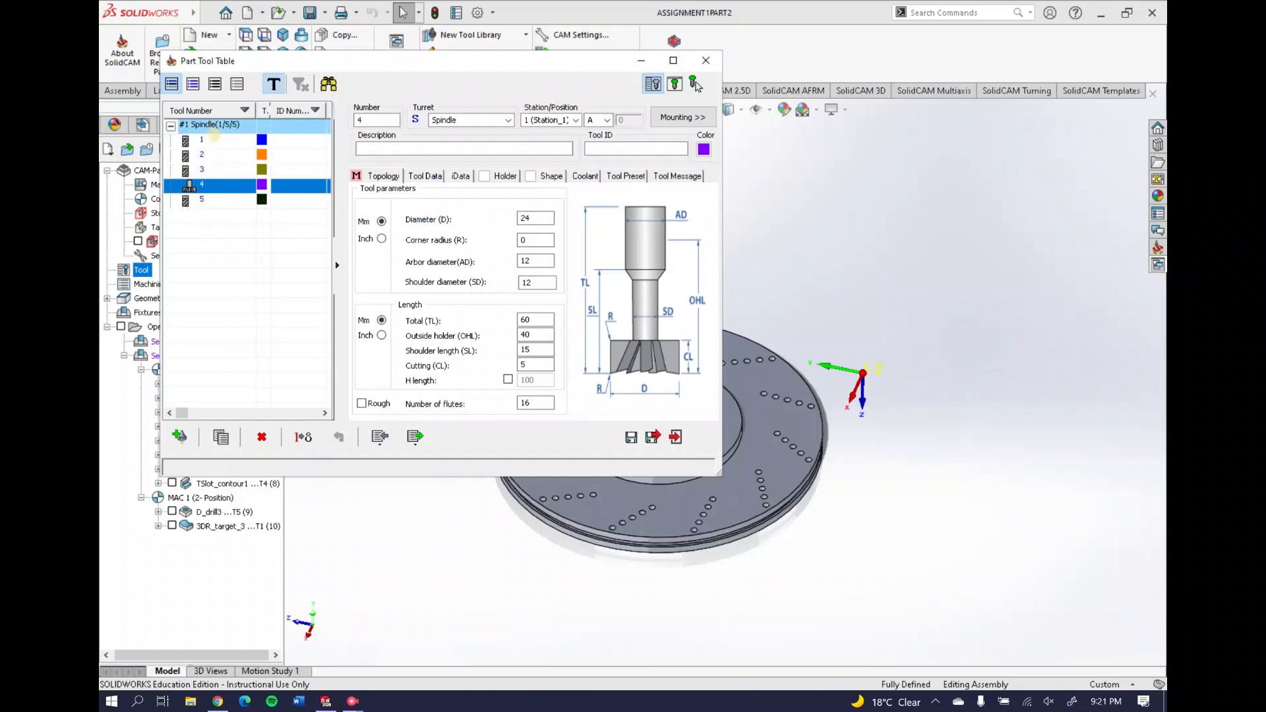
Review spindle tools 1, 2, 3 and 5, finishing on tool 4, the 24 mm 16-flute cutter
{"action": "left_click", "coordinate": [223, 140]}
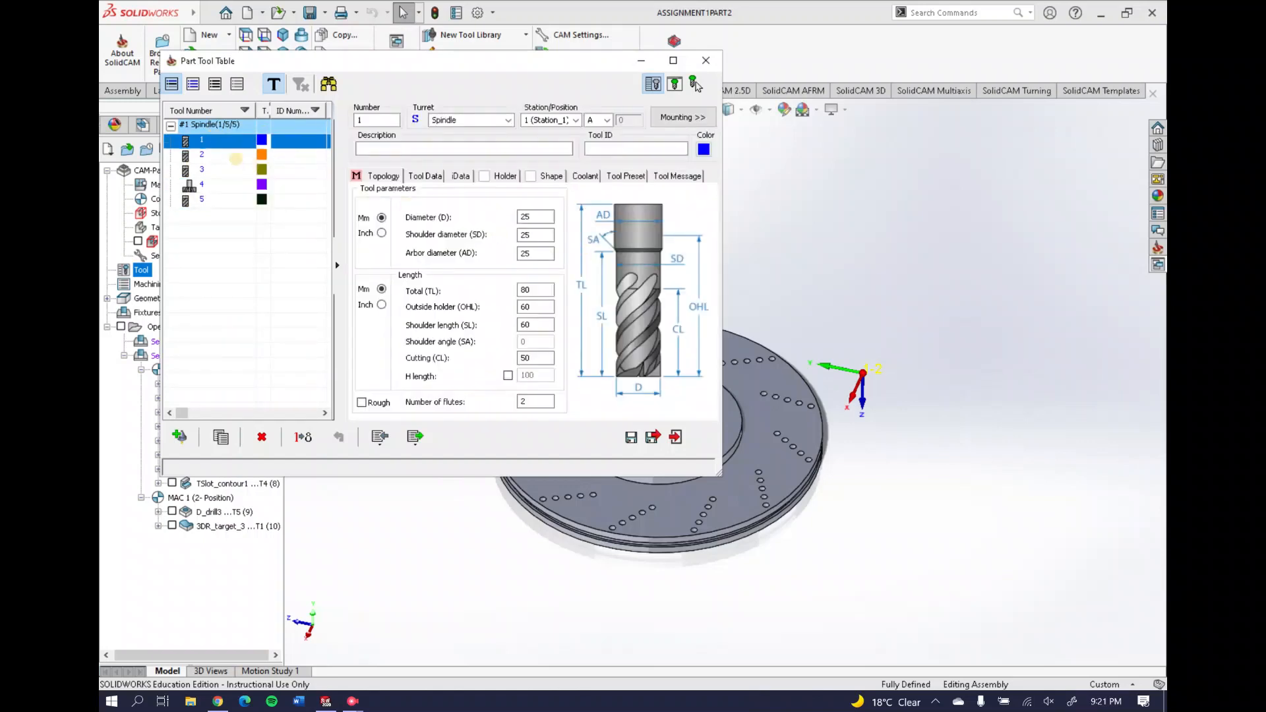
{"action": "left_click", "coordinate": [235, 157]}
{"action": "left_click", "coordinate": [235, 170]}
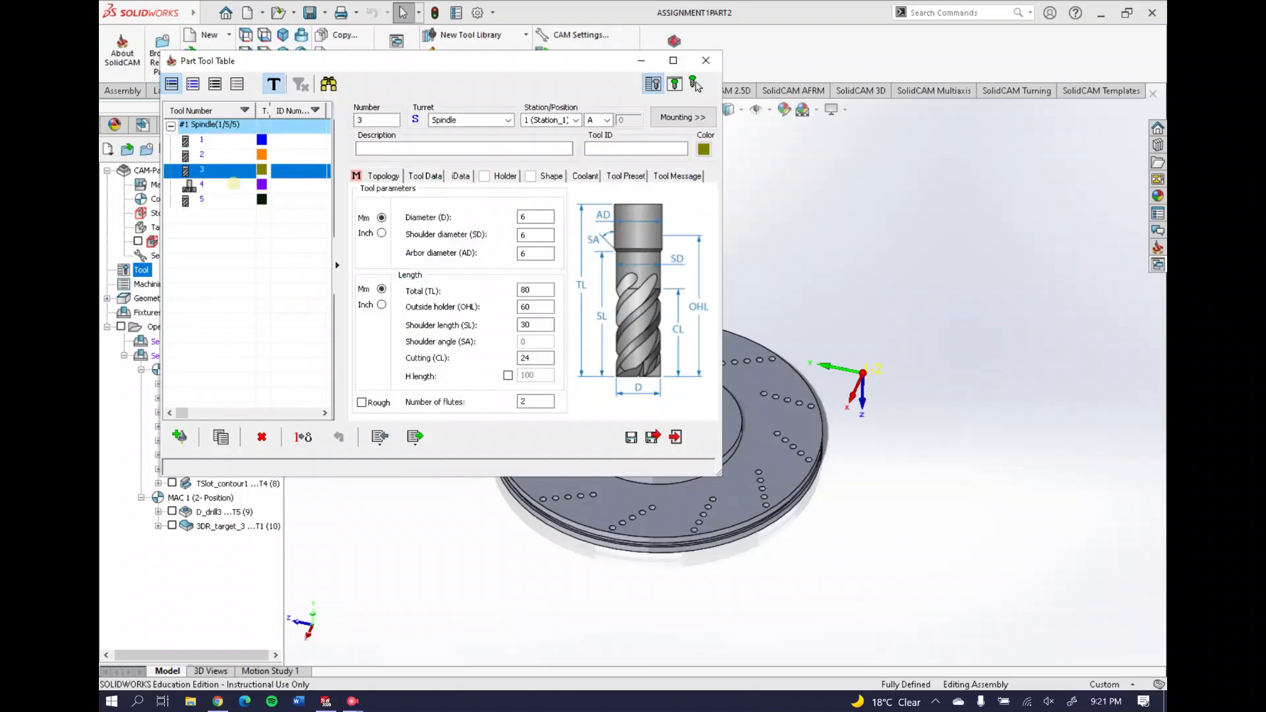
{"action": "left_click", "coordinate": [229, 197]}
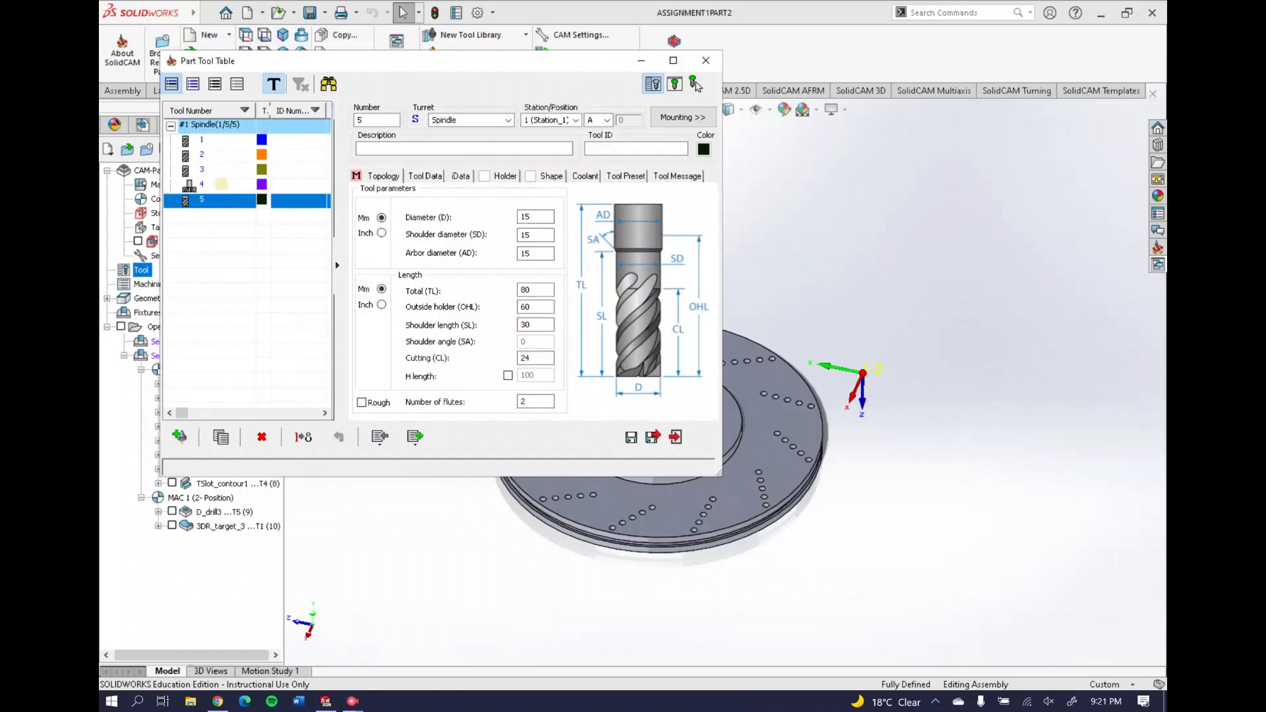
{"action": "left_click", "coordinate": [221, 184]}
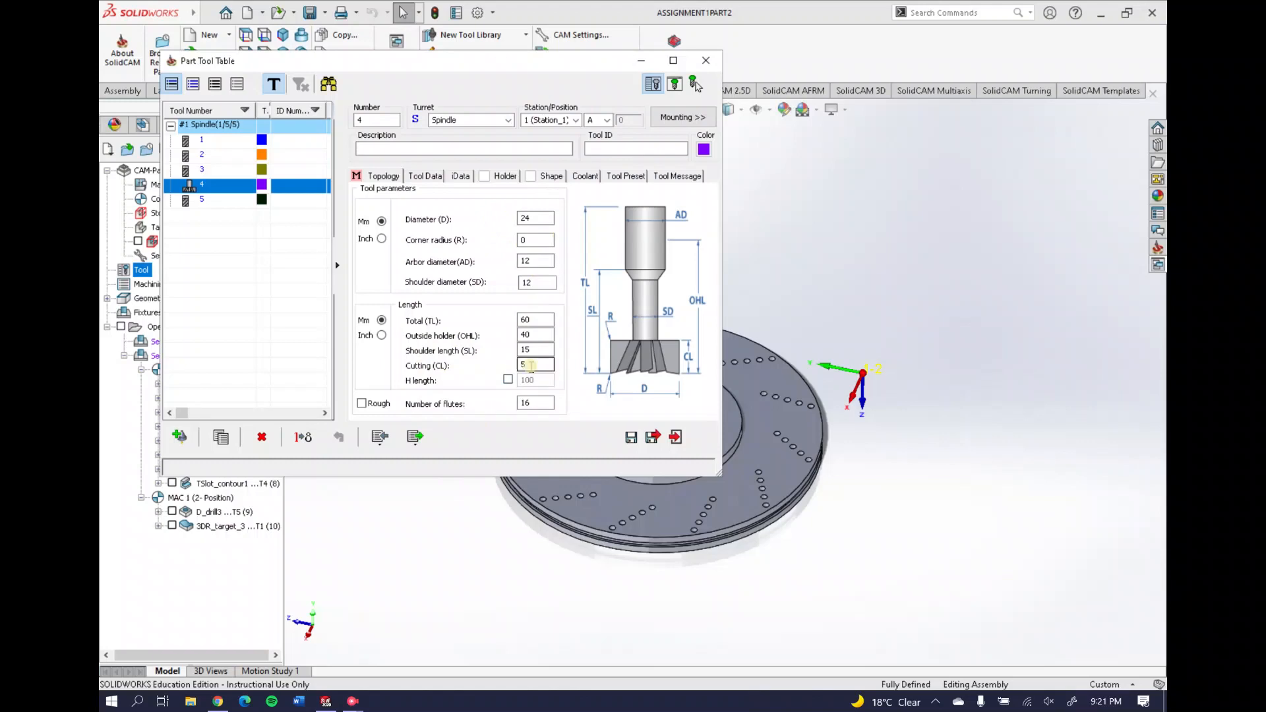
Close the Part Tool Table and show the 3DR_target toolpath over the brake disc
{"action": "left_click", "coordinate": [705, 60]}
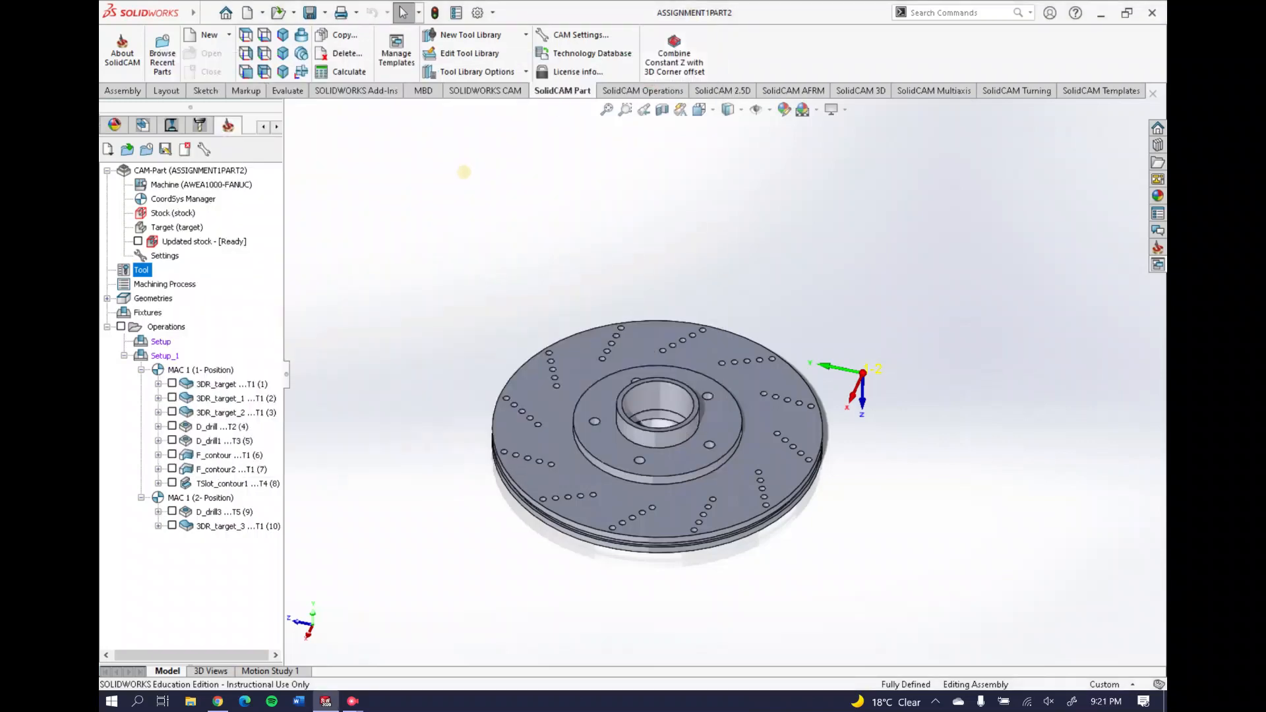
{"action": "right_click", "coordinate": [238, 384]}
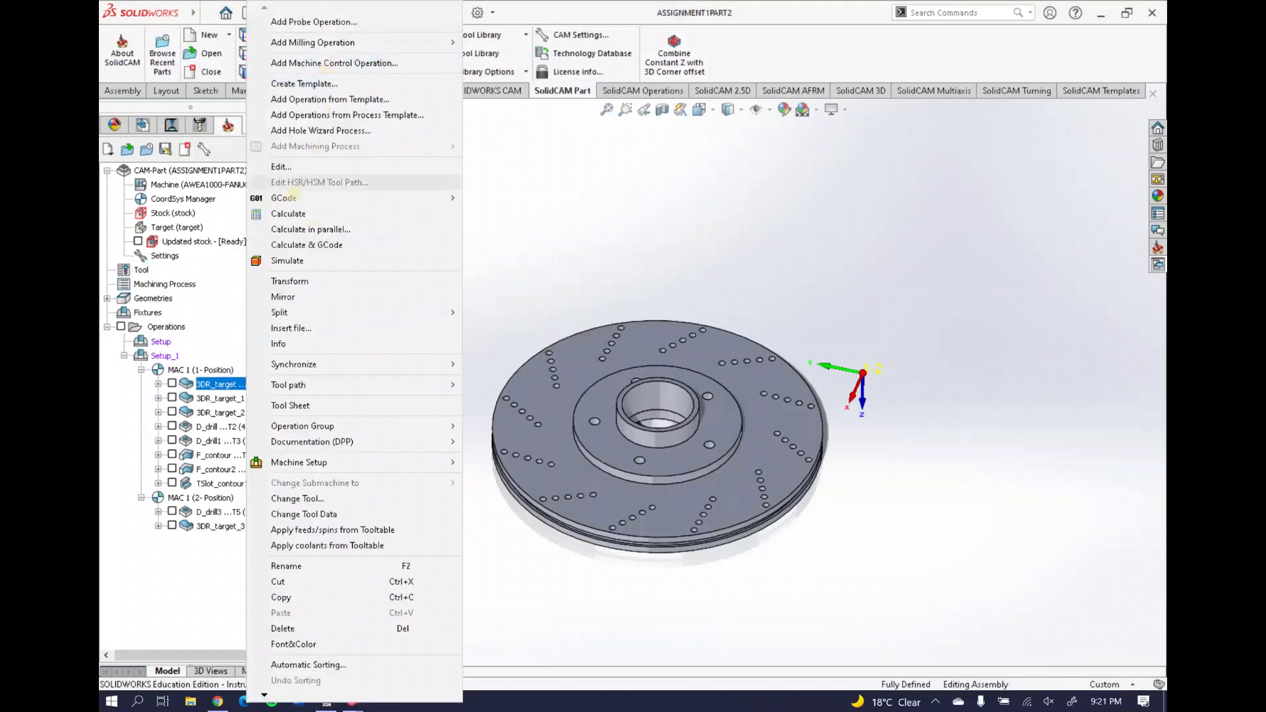
{"action": "left_click", "coordinate": [200, 284]}
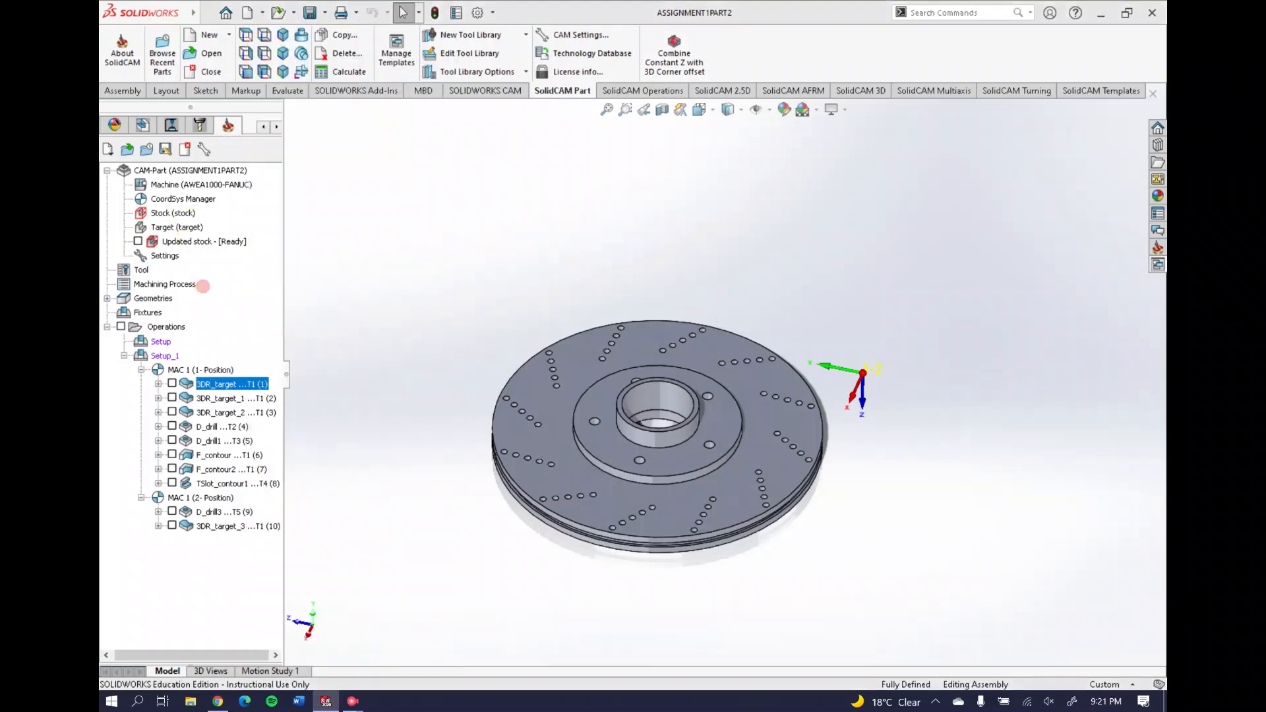
{"action": "left_click", "coordinate": [208, 383]}
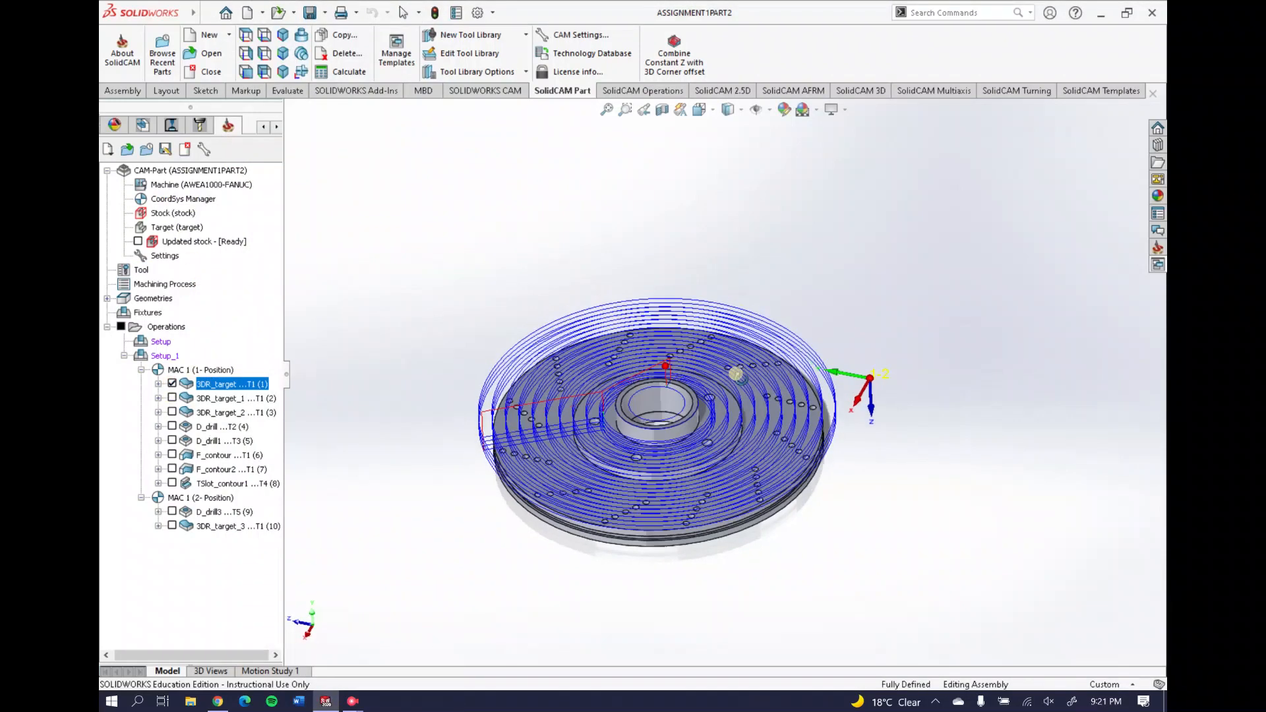
{"action": "scroll", "coordinate": [649, 423], "scroll_direction": "down", "scroll_amount": 5}
{"action": "scroll", "coordinate": [660, 419], "scroll_direction": "up", "scroll_amount": 3}
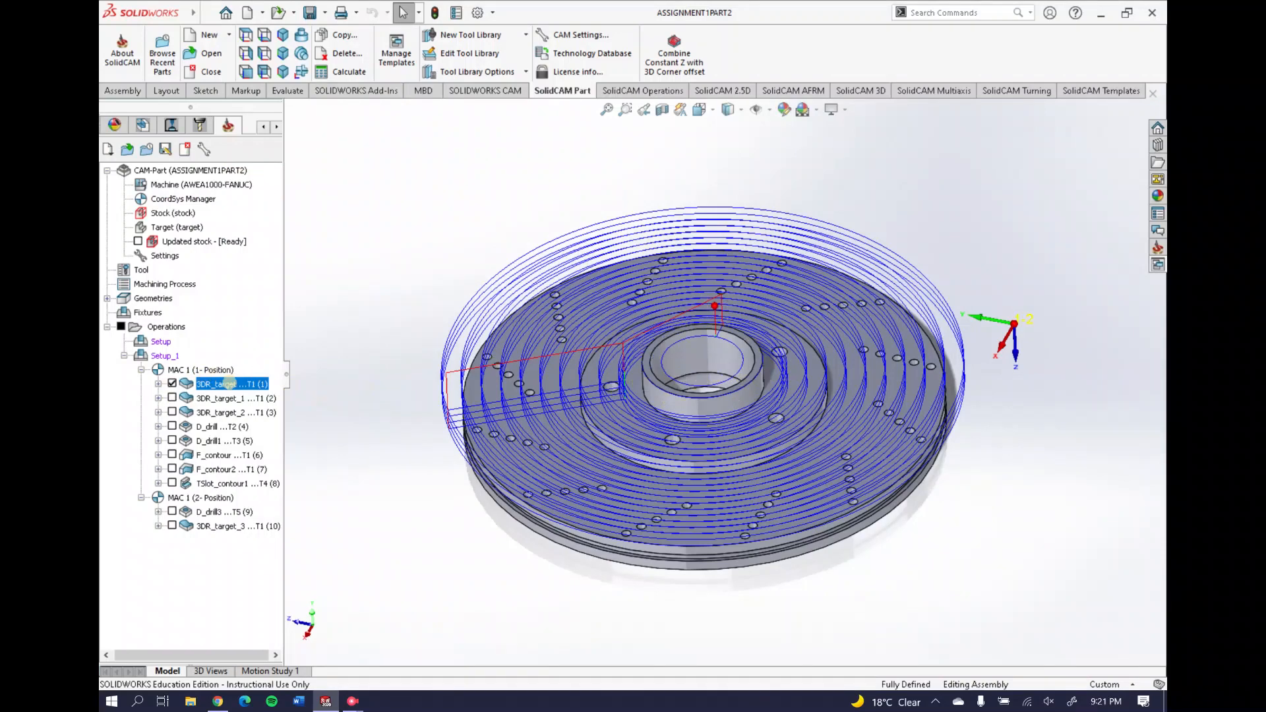
{"action": "right_click", "coordinate": [226, 384]}
{"action": "left_click", "coordinate": [317, 166]}
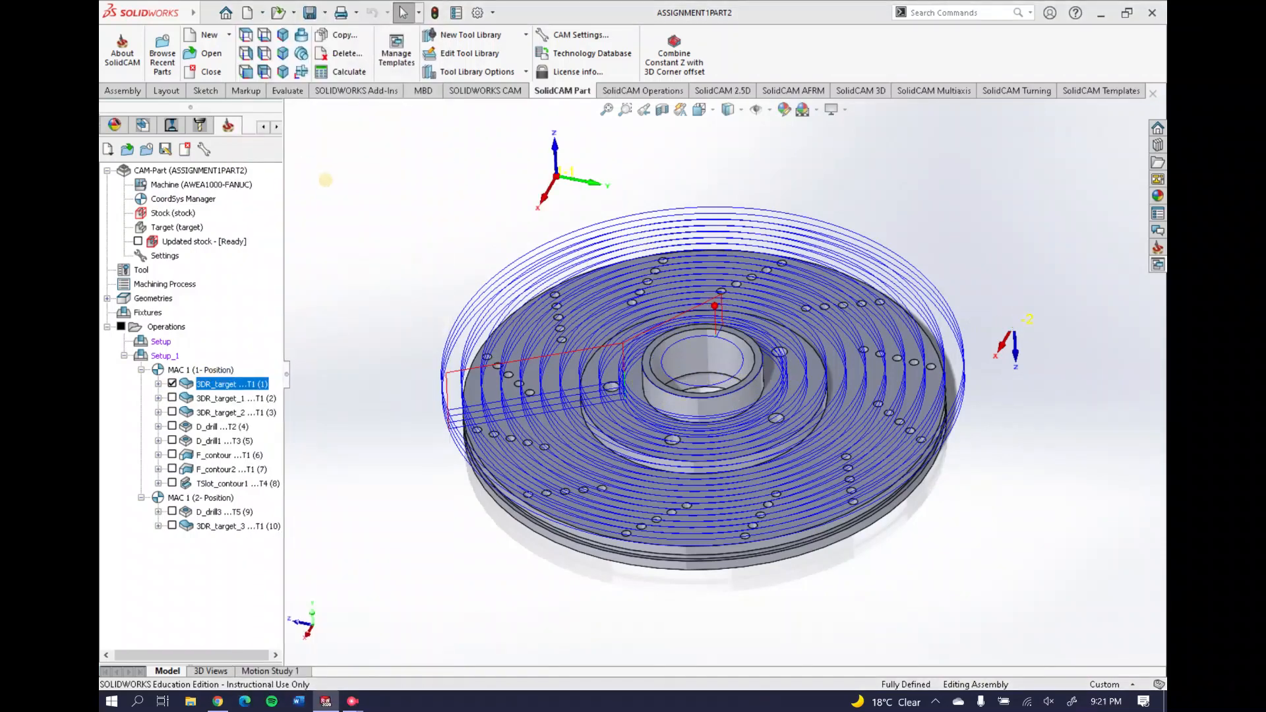
{"action": "left_click", "coordinate": [221, 93]}
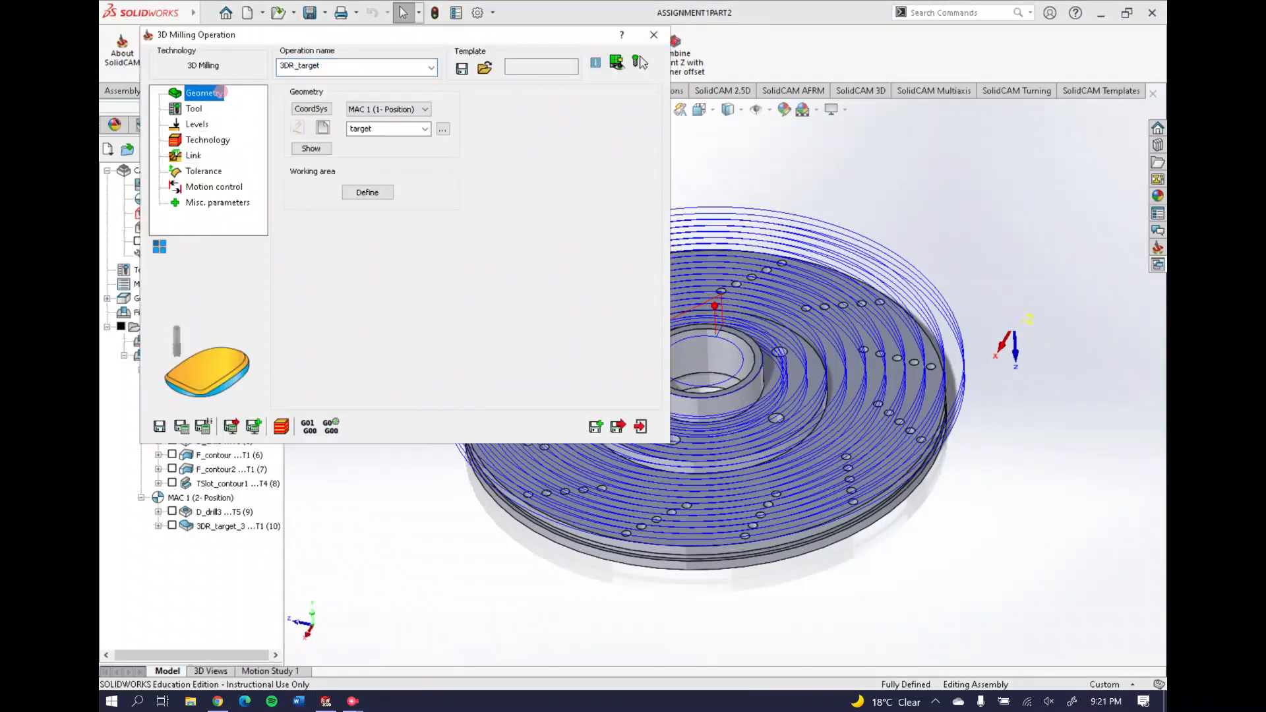
{"action": "left_click", "coordinate": [368, 192]}
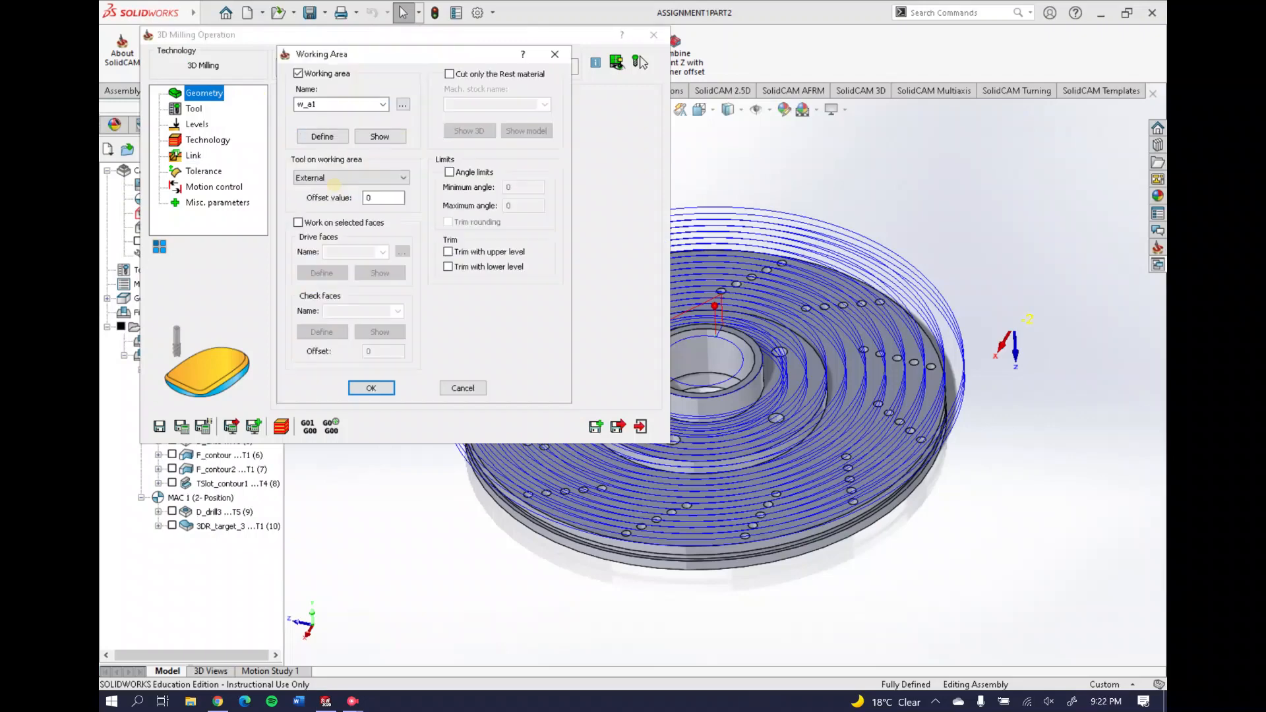
{"action": "left_click", "coordinate": [380, 136]}
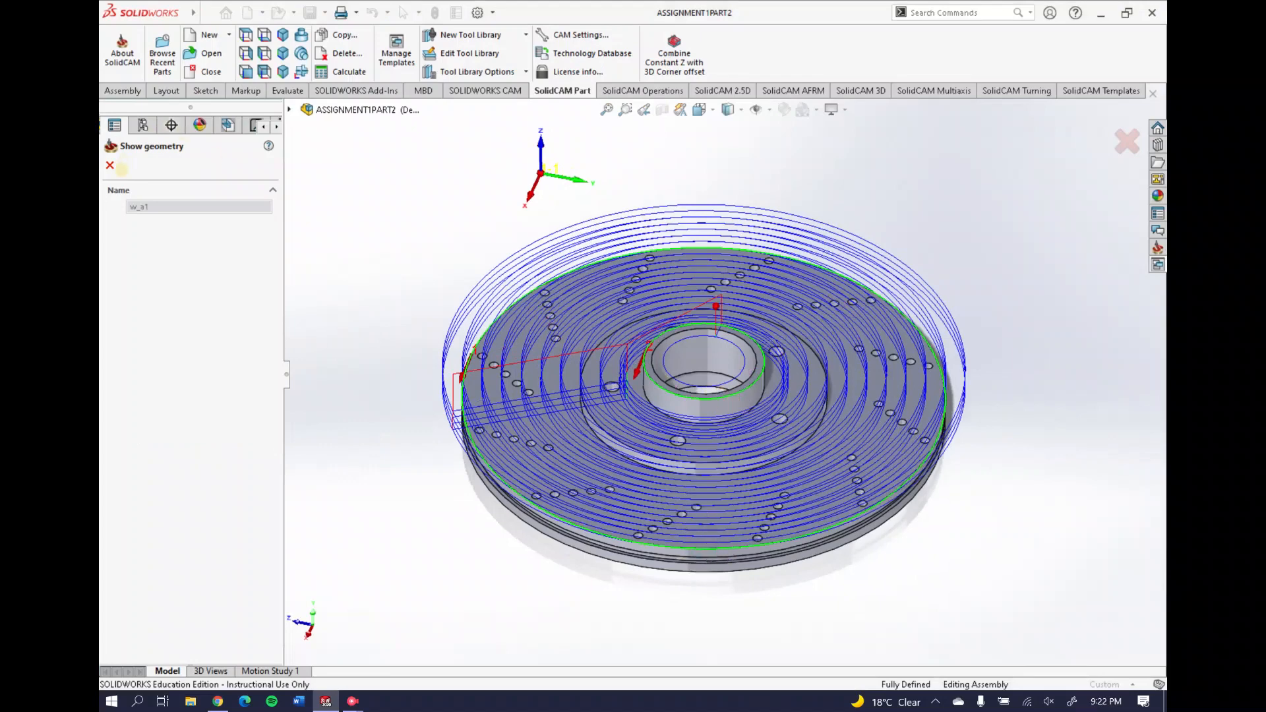
{"action": "left_click", "coordinate": [109, 165]}
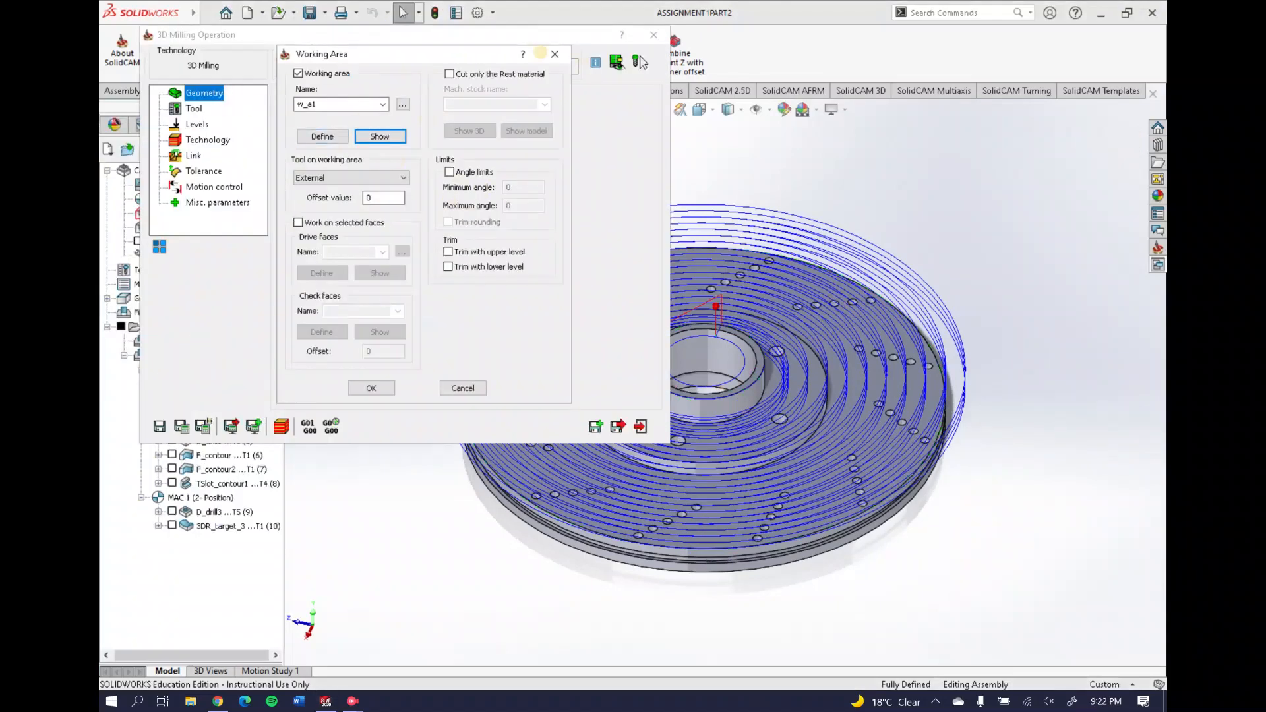
{"action": "left_click", "coordinate": [553, 54]}
{"action": "left_click", "coordinate": [194, 109]}
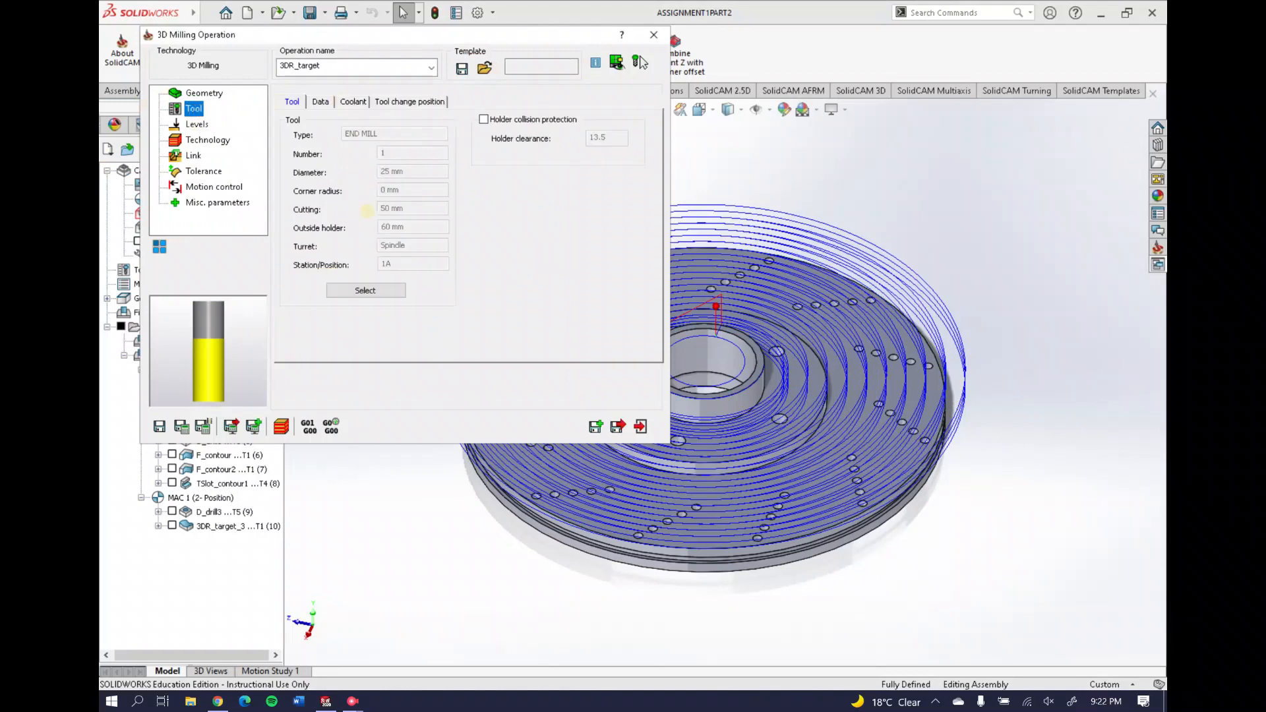
{"action": "left_click", "coordinate": [197, 124]}
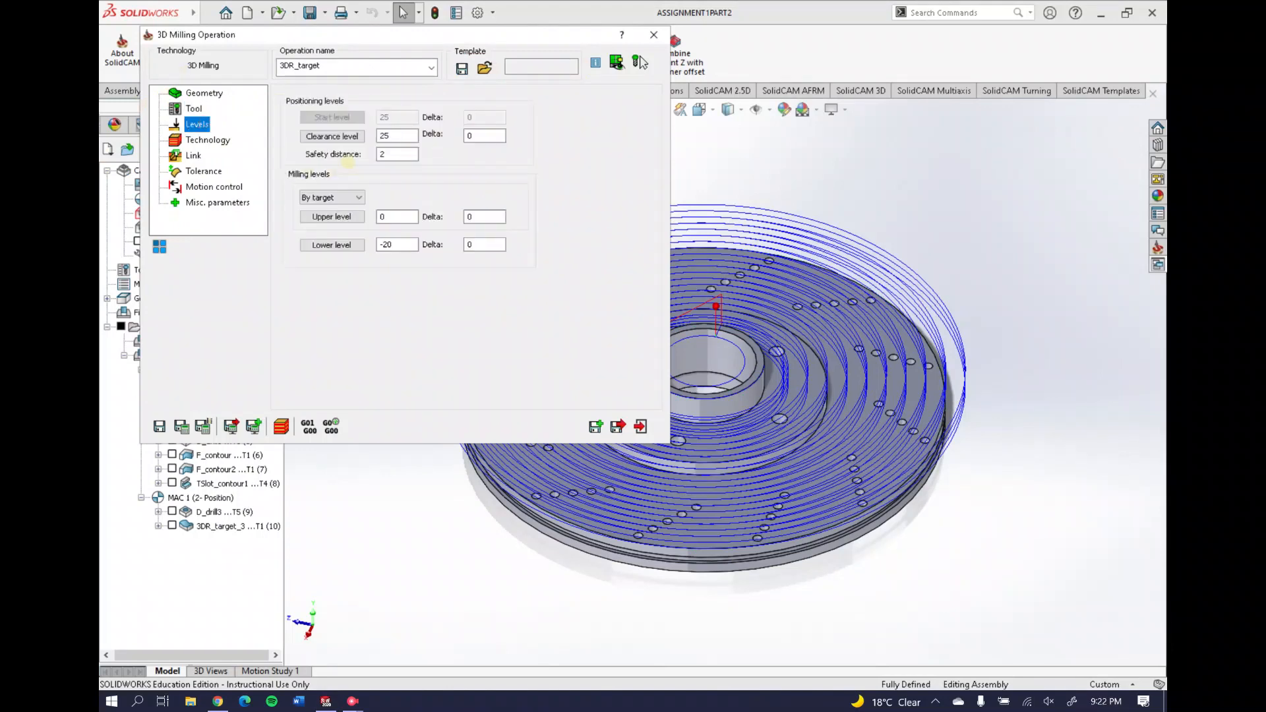
{"action": "left_click", "coordinate": [392, 218]}
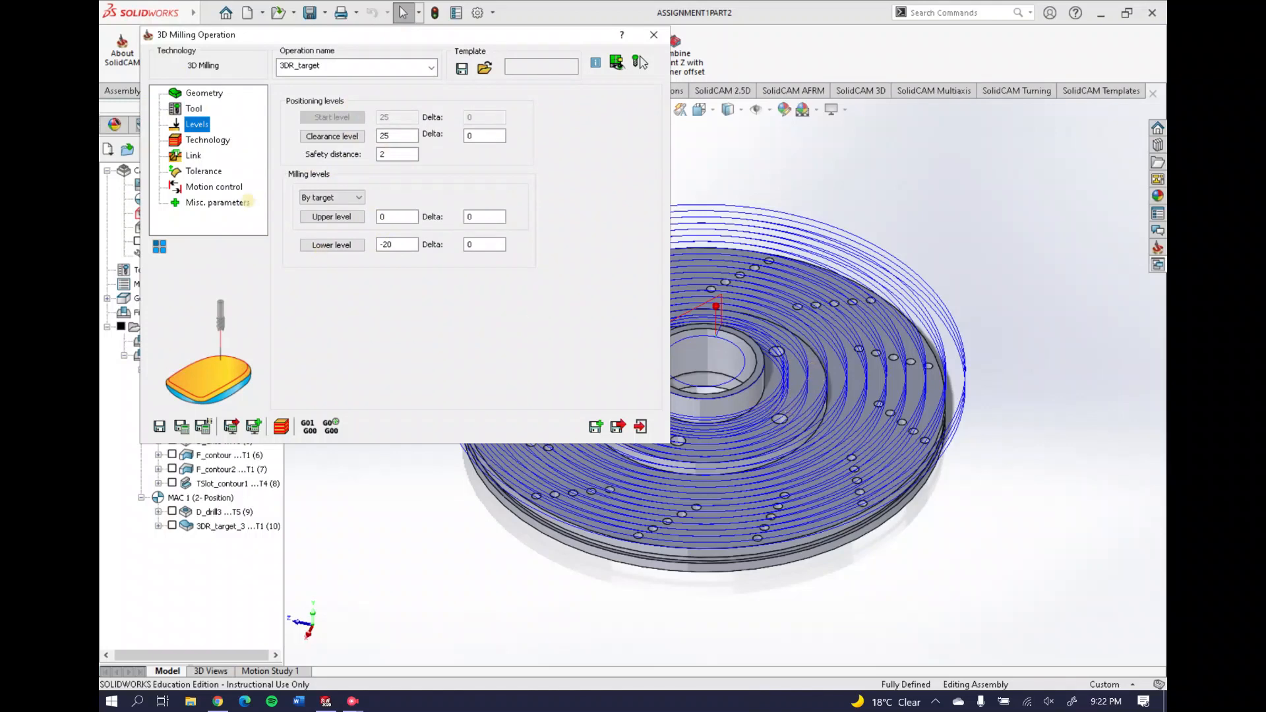
{"action": "left_click", "coordinate": [197, 141]}
{"action": "left_click", "coordinate": [193, 155]}
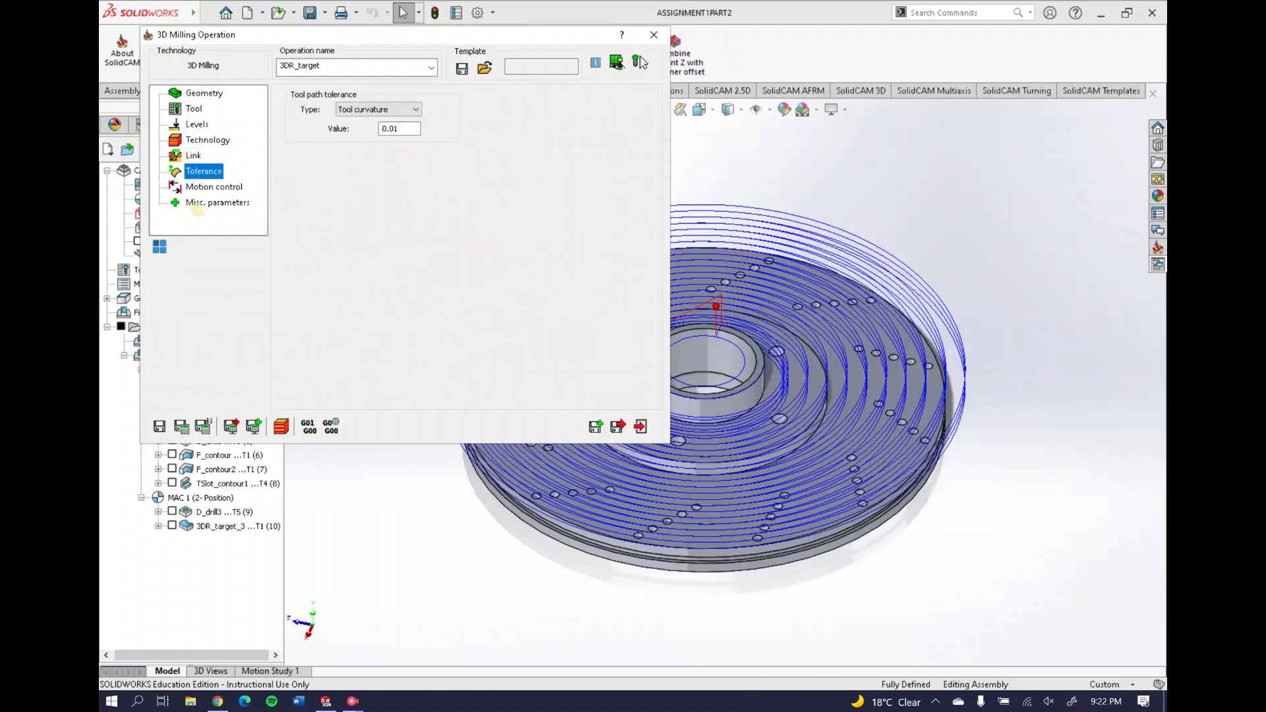
{"action": "left_click", "coordinate": [654, 34]}
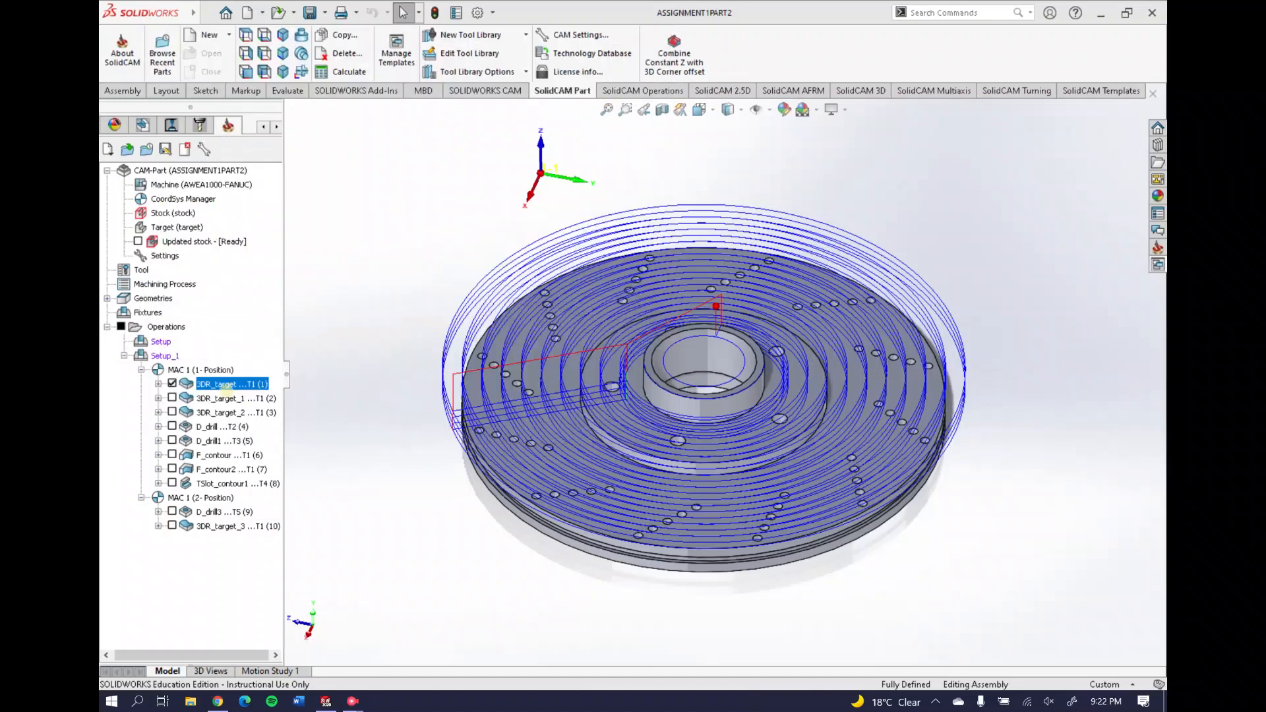
Run a SolidVerify simulation of 3DR_target and orbit to inspect the cut stock
{"action": "right_click", "coordinate": [225, 388]}
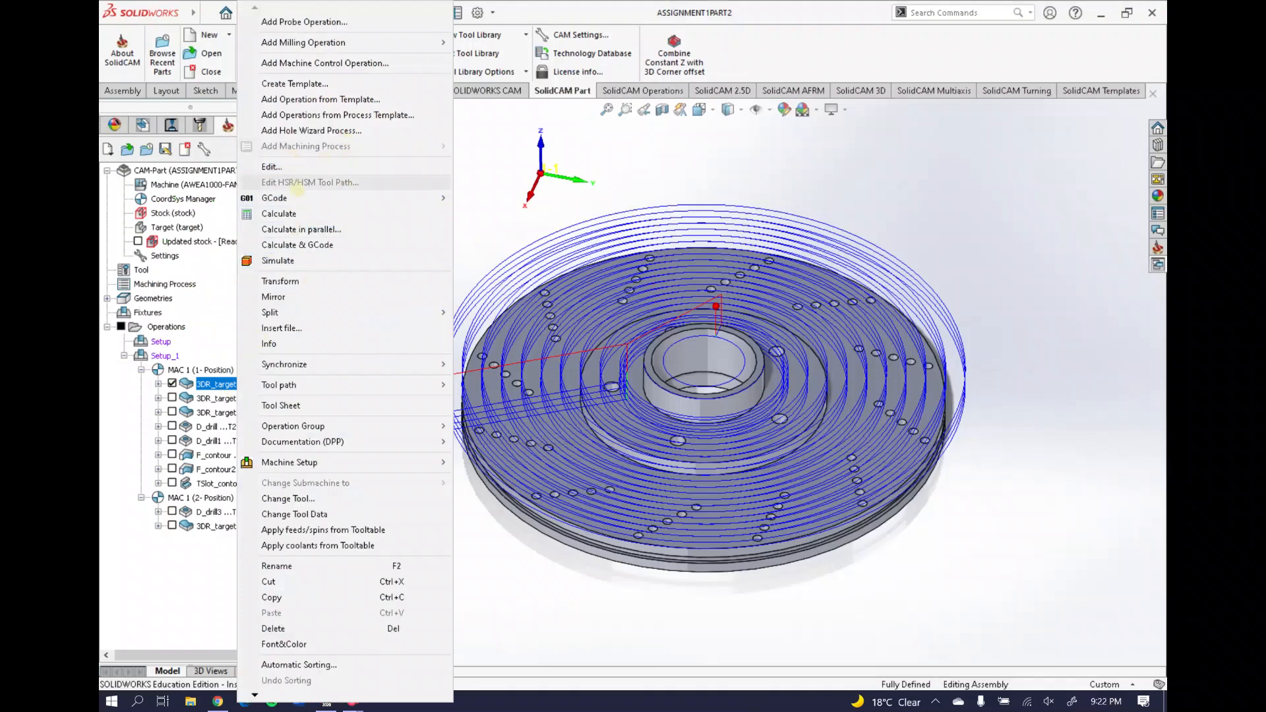
{"action": "left_click", "coordinate": [278, 261]}
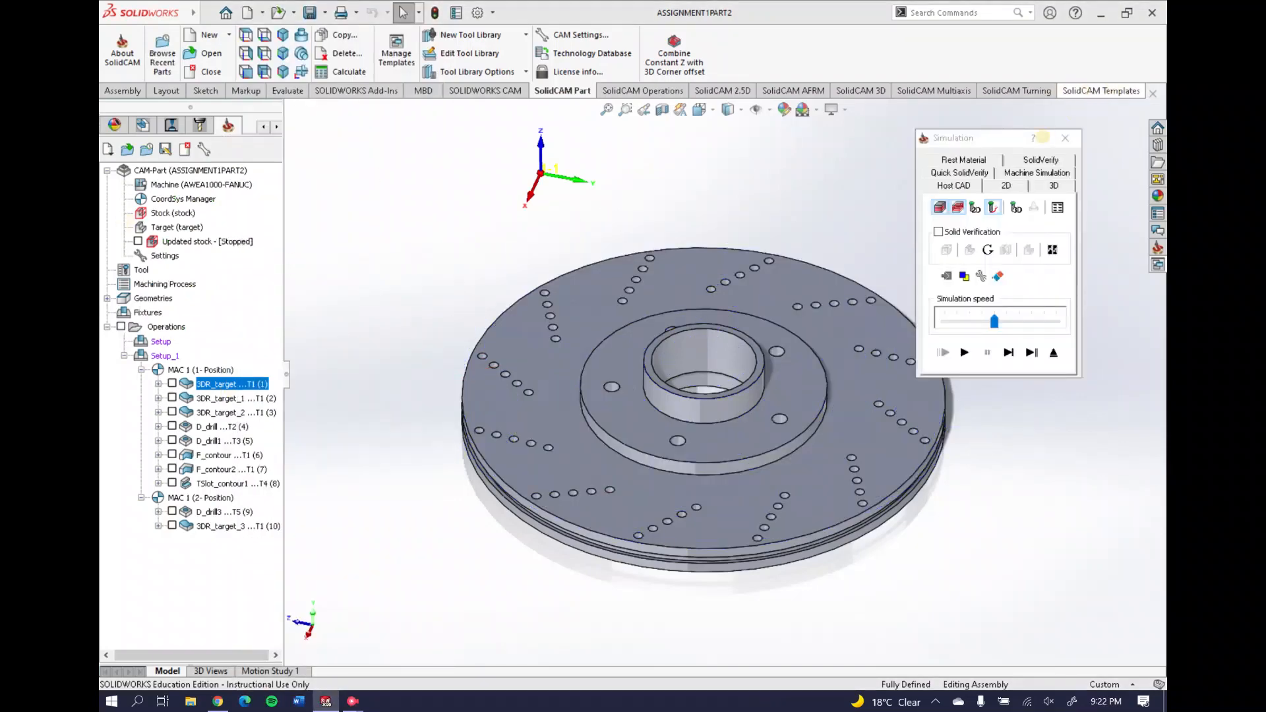
{"action": "left_click", "coordinate": [1039, 160]}
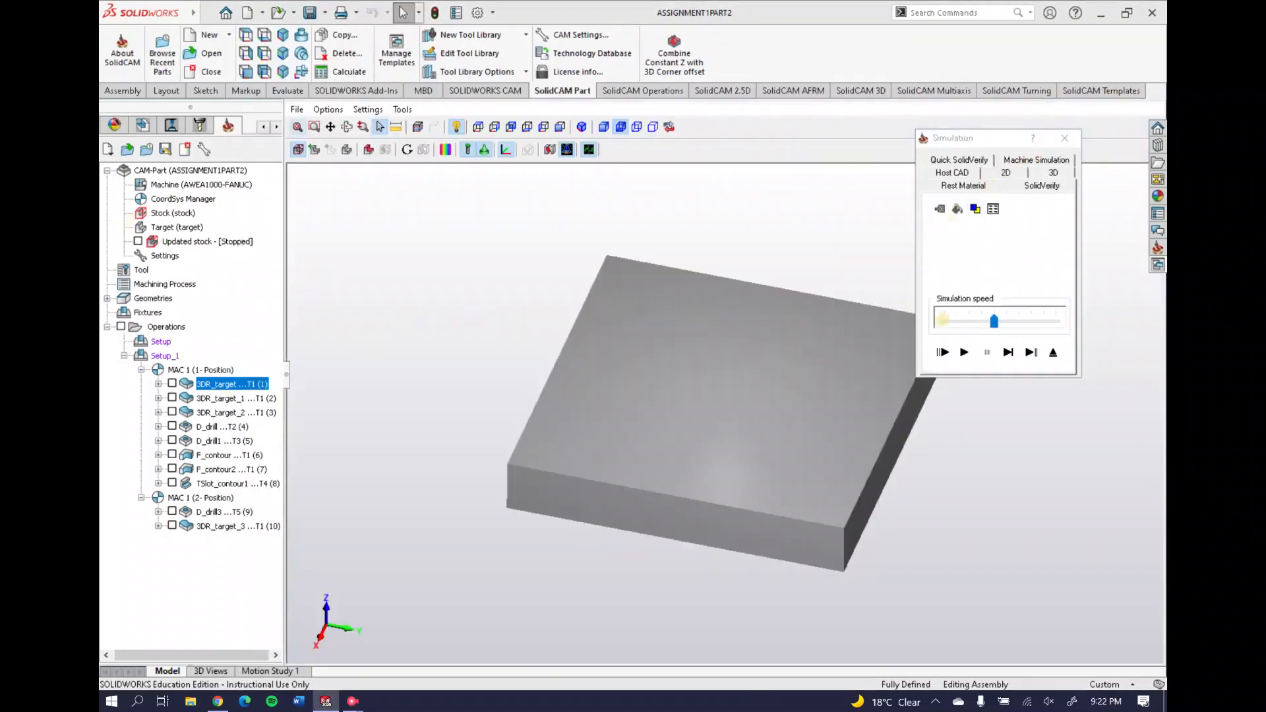
{"action": "left_click", "coordinate": [964, 352]}
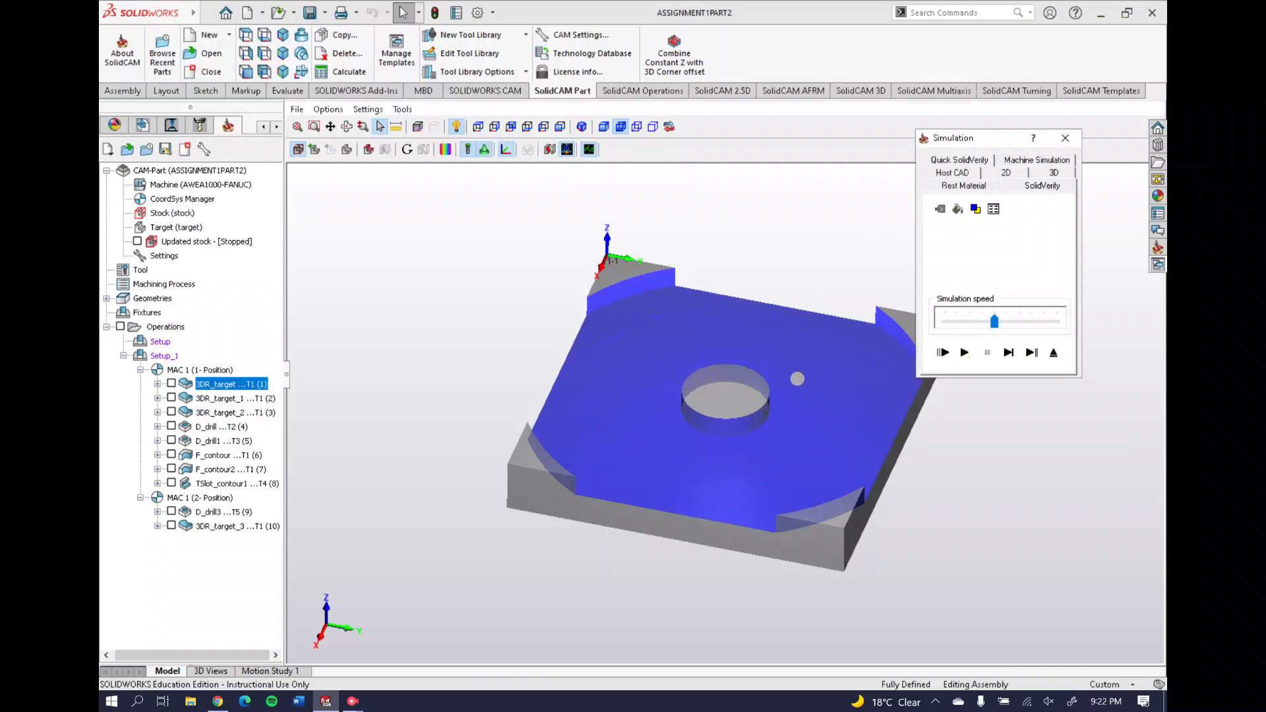
{"action": "middle_click_drag", "start_coordinate": [798, 379], "coordinate": [766, 378]}
Compare 3DR_target's rest material before and after the operation, then close the simulation
{"action": "left_click", "coordinate": [957, 188]}
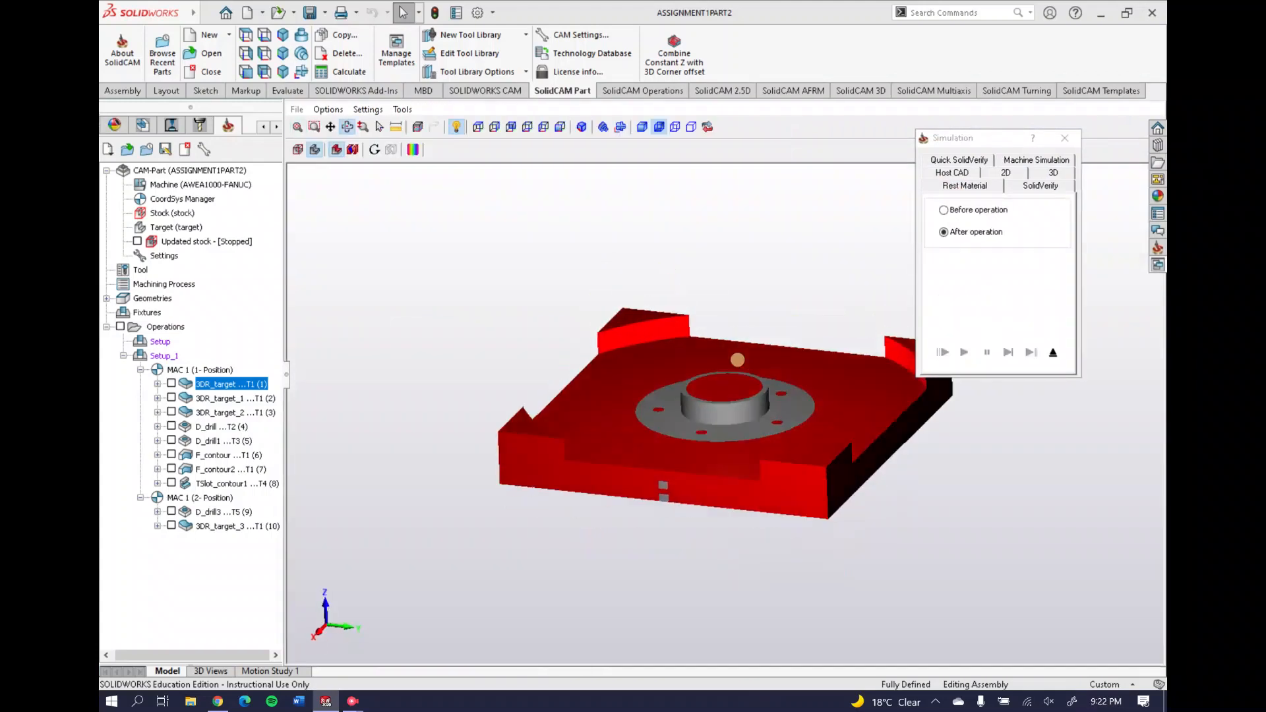
{"action": "middle_click_drag", "start_coordinate": [738, 360], "coordinate": [874, 313]}
{"action": "left_click", "coordinate": [983, 211]}
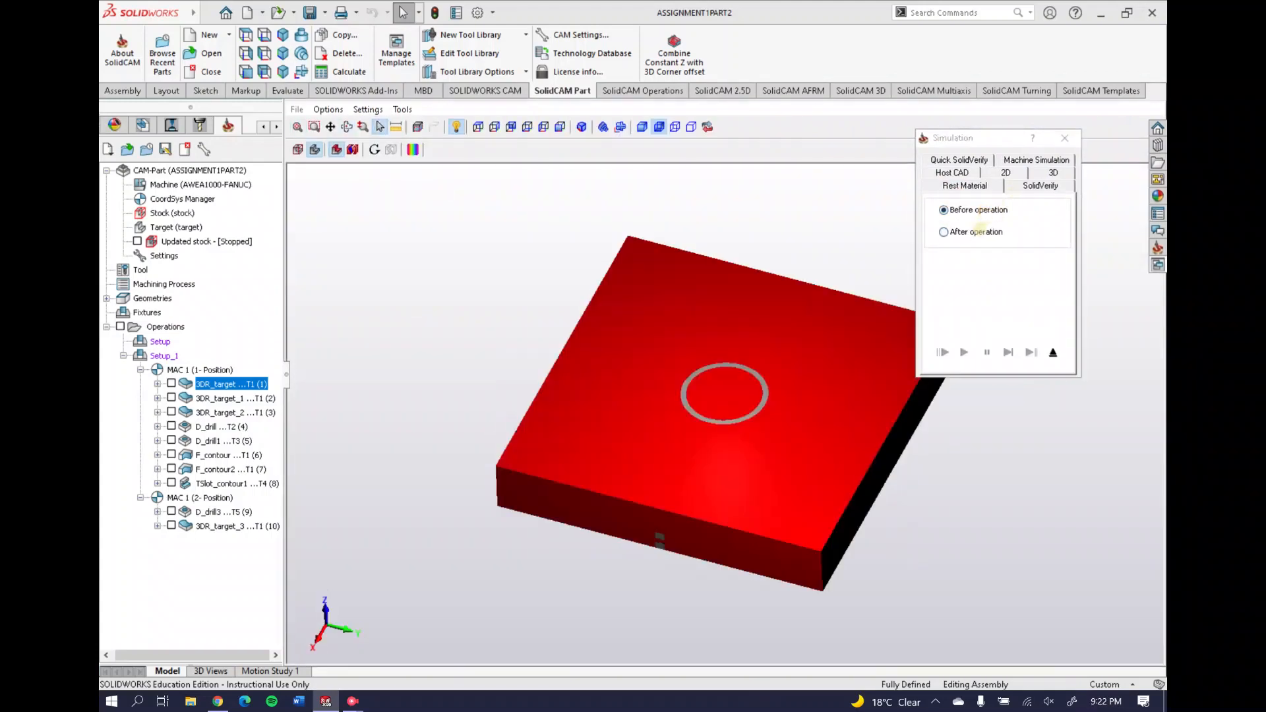
{"action": "left_click", "coordinate": [976, 232]}
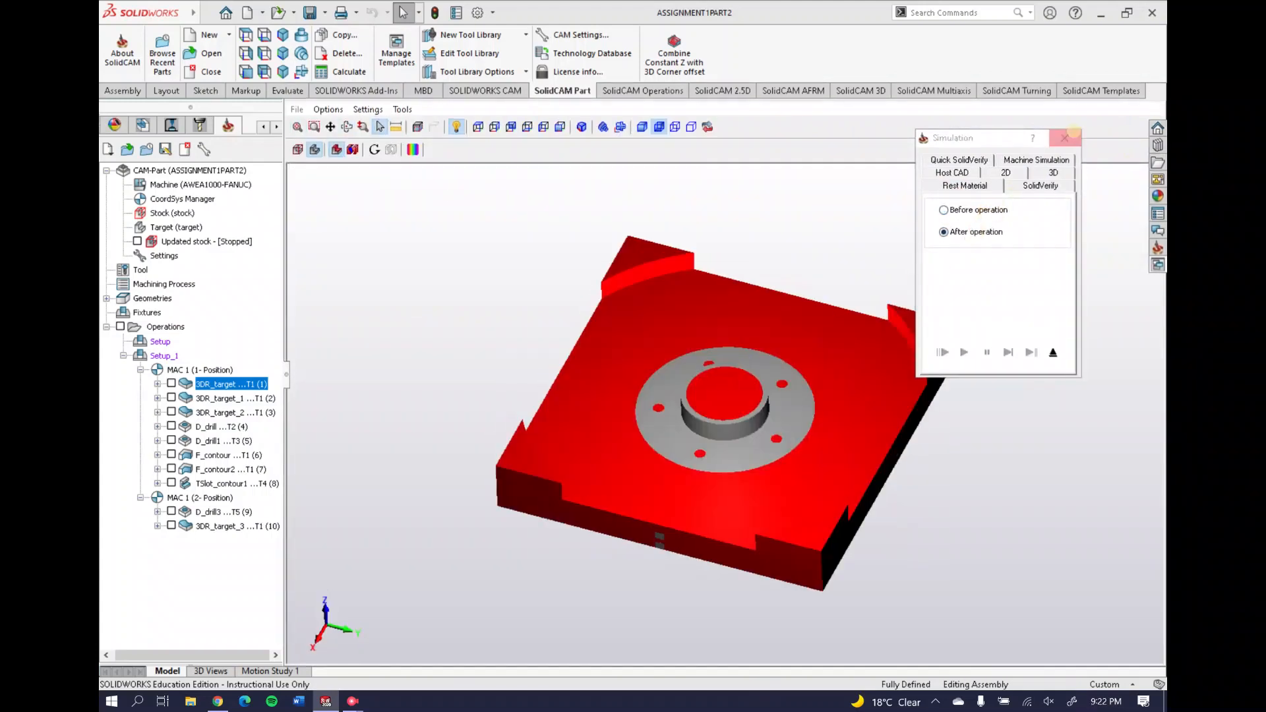
{"action": "left_click", "coordinate": [1065, 137]}
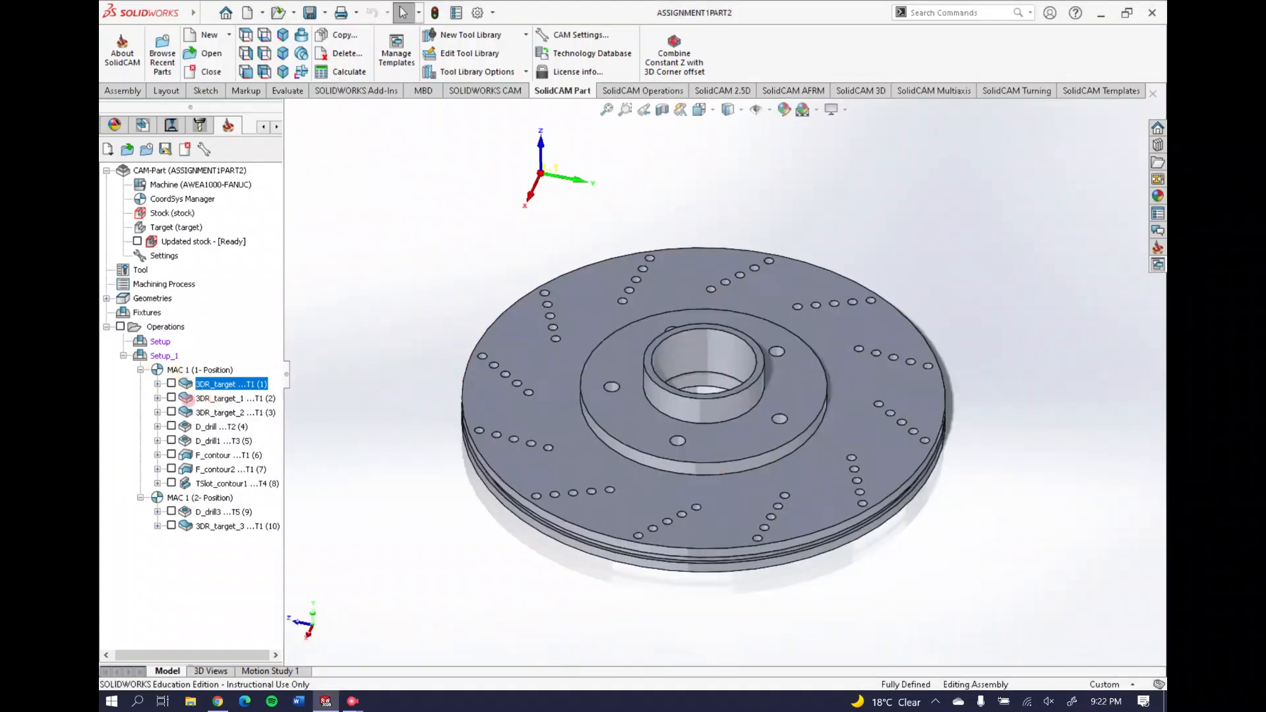
Tick 3DR_target_1 so its toolpath shows on the disc, tilting the view slightly
{"action": "left_click", "coordinate": [225, 398]}
{"action": "left_click", "coordinate": [171, 399]}
{"action": "middle_click_drag", "start_coordinate": [670, 401], "coordinate": [677, 410]}
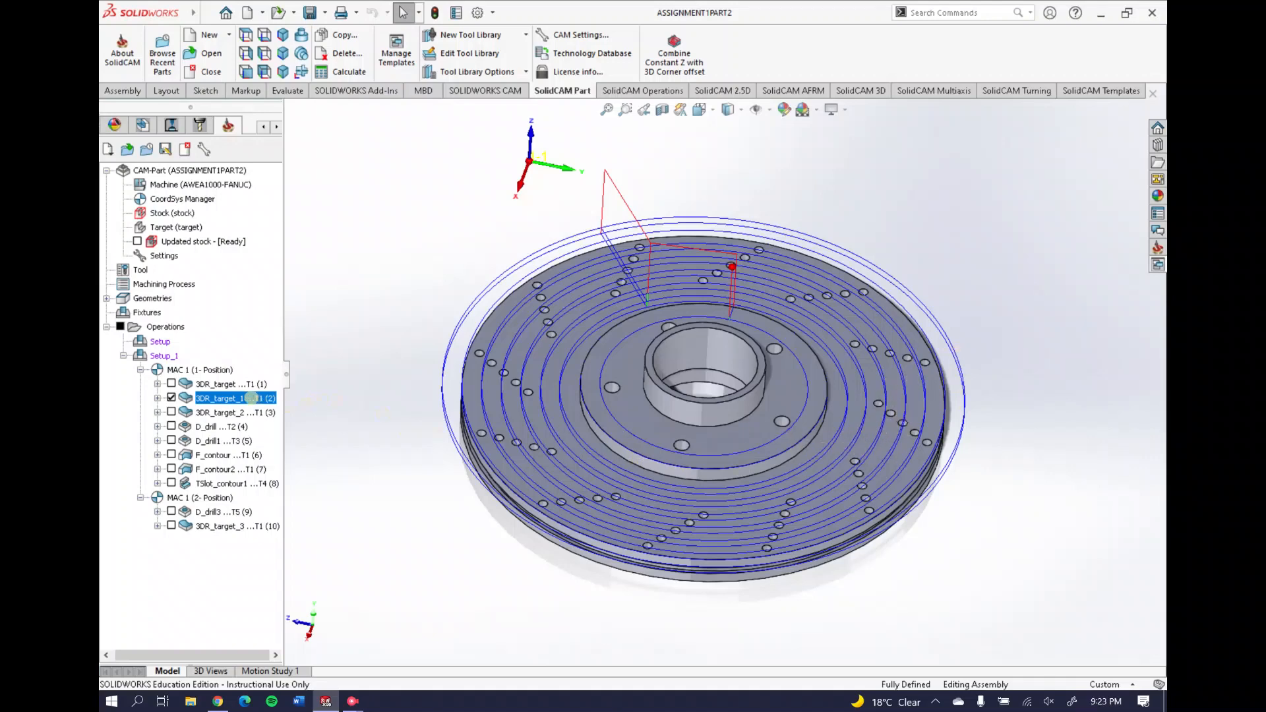
{"action": "right_click", "coordinate": [250, 399]}
{"action": "left_click", "coordinate": [297, 176]}
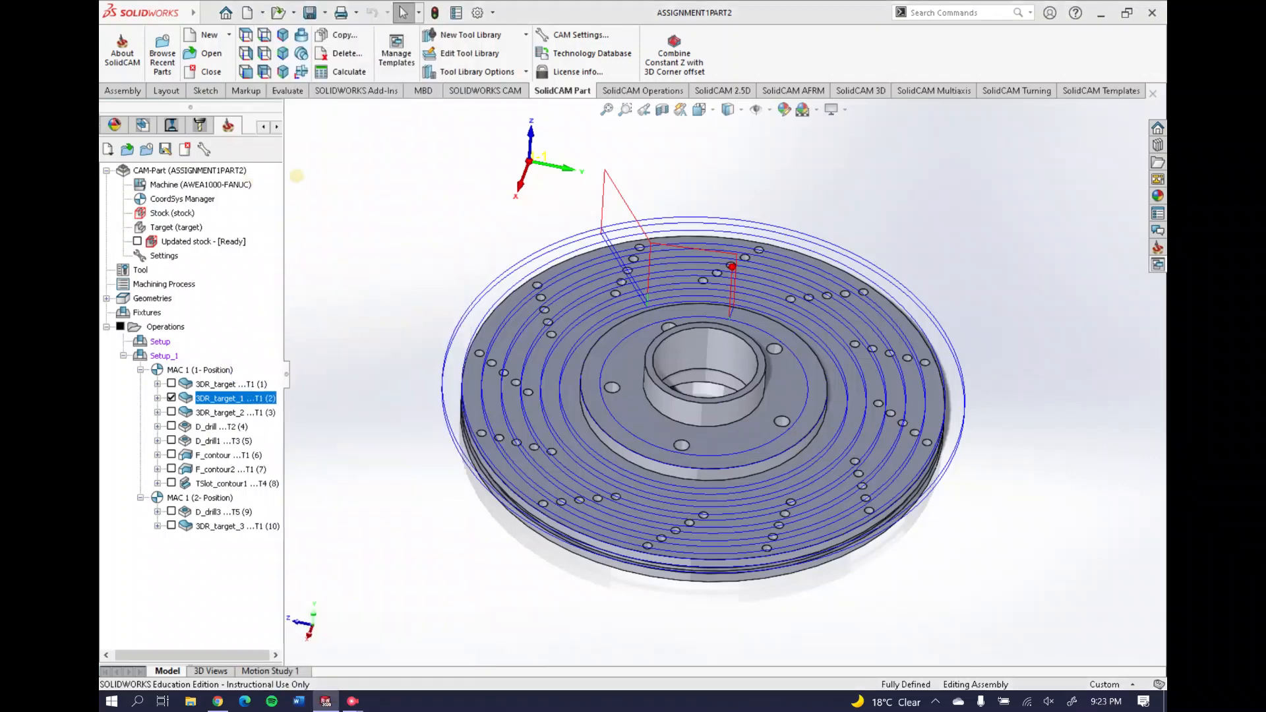
Preview 3DR_target_1's working area w_a2 on the part
{"action": "left_click", "coordinate": [201, 93]}
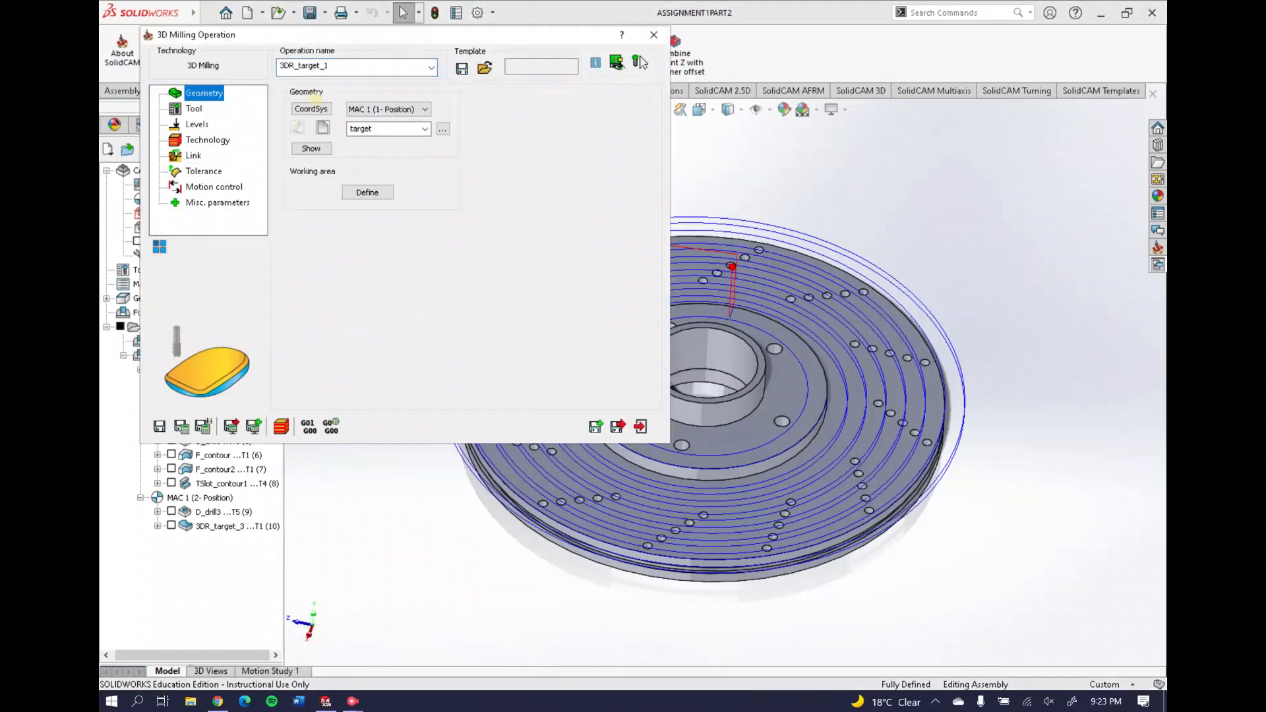
{"action": "left_click", "coordinate": [366, 192]}
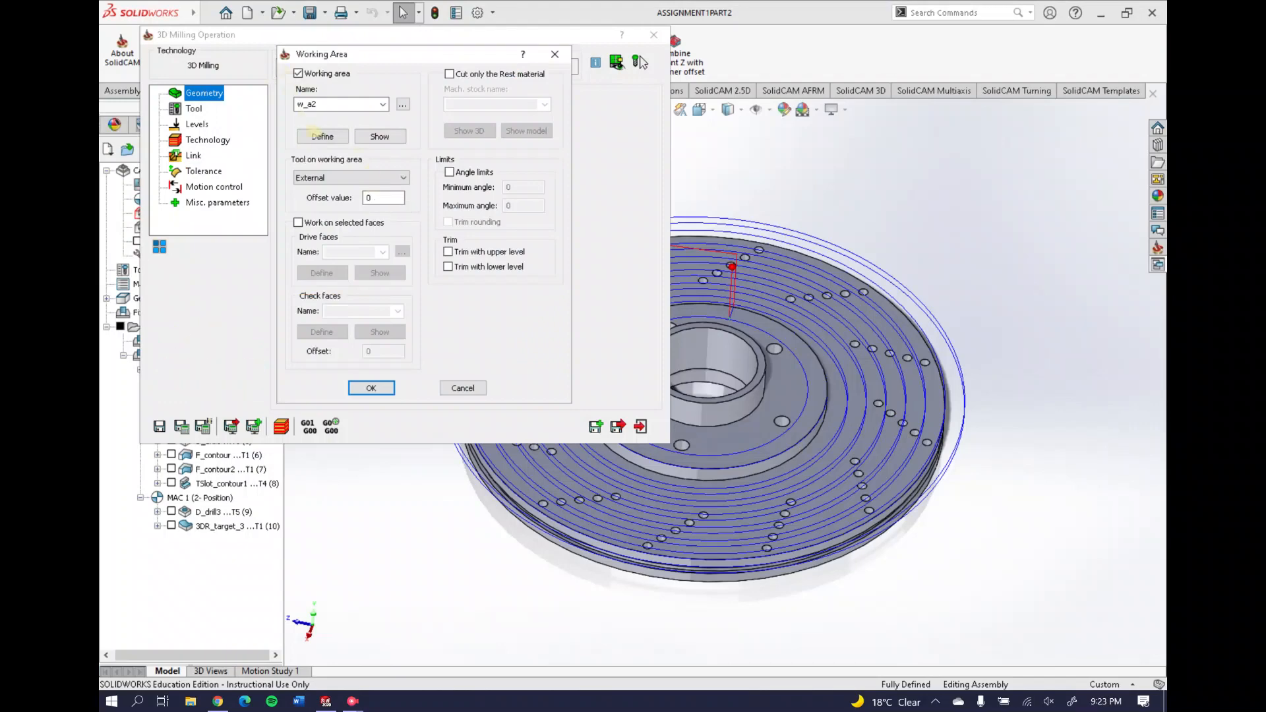
{"action": "left_click", "coordinate": [380, 136]}
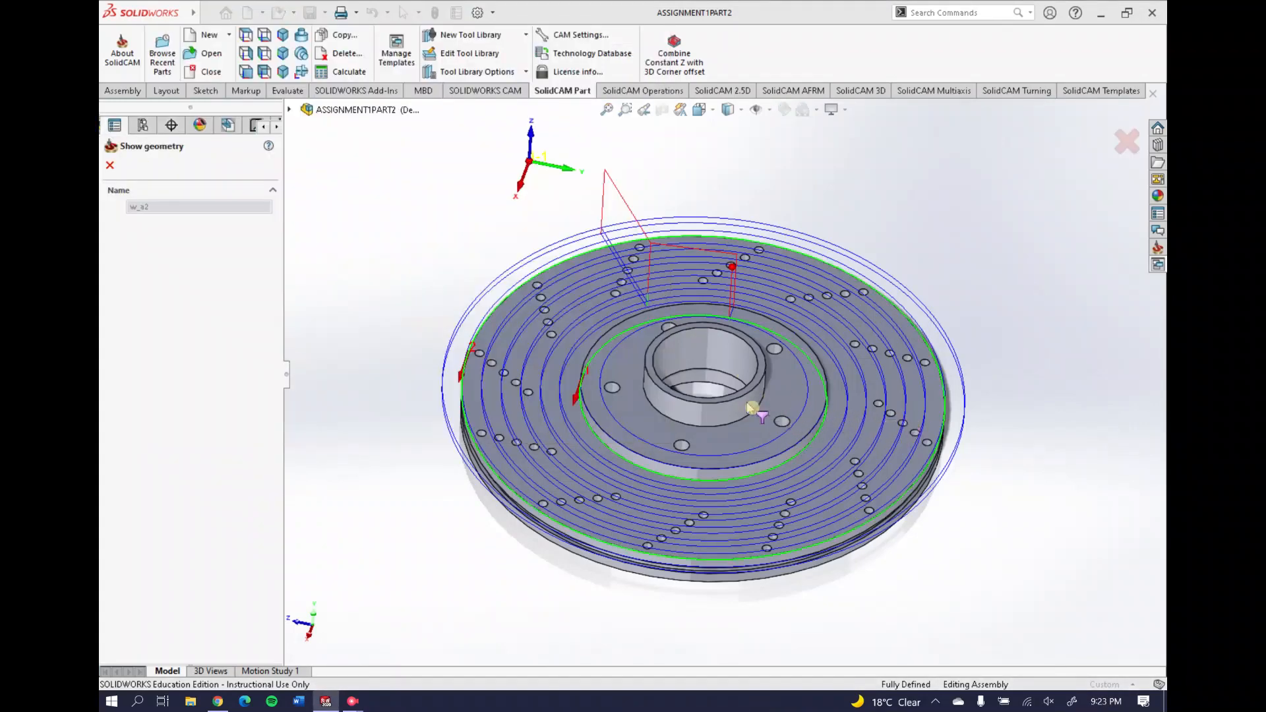
{"action": "left_click", "coordinate": [110, 165]}
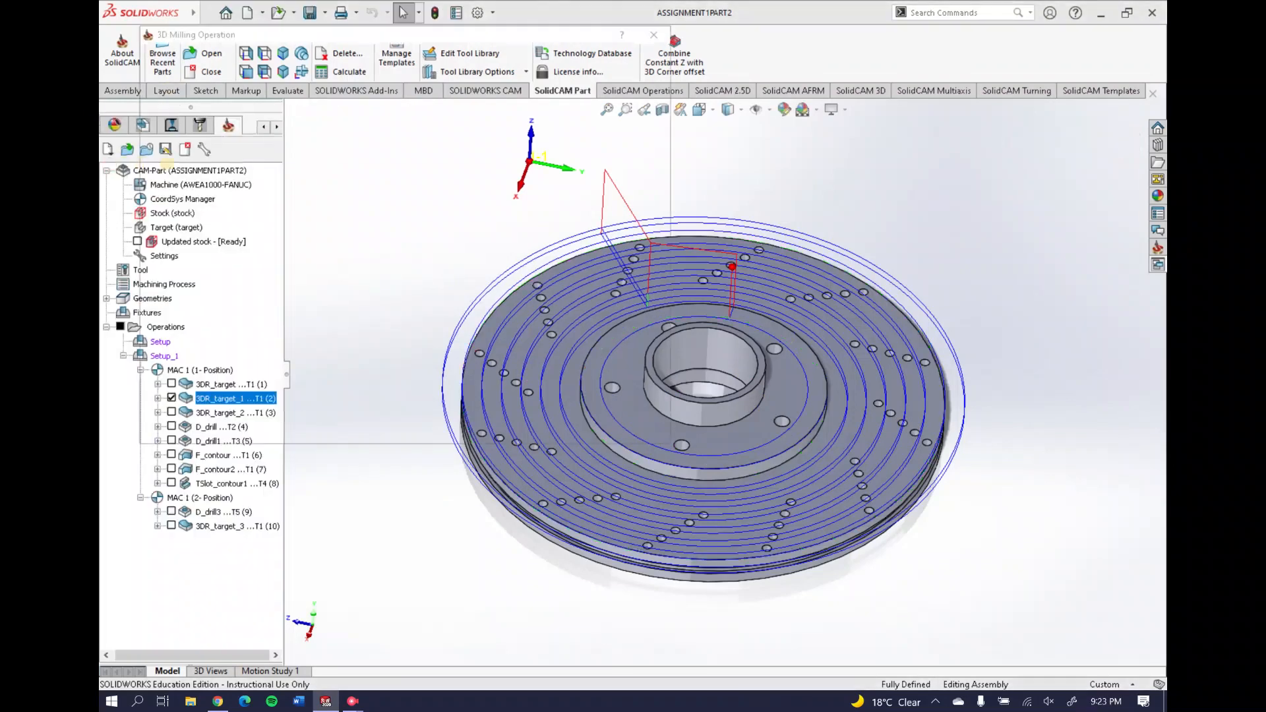
{"action": "left_click", "coordinate": [190, 111]}
{"action": "left_click", "coordinate": [555, 54]}
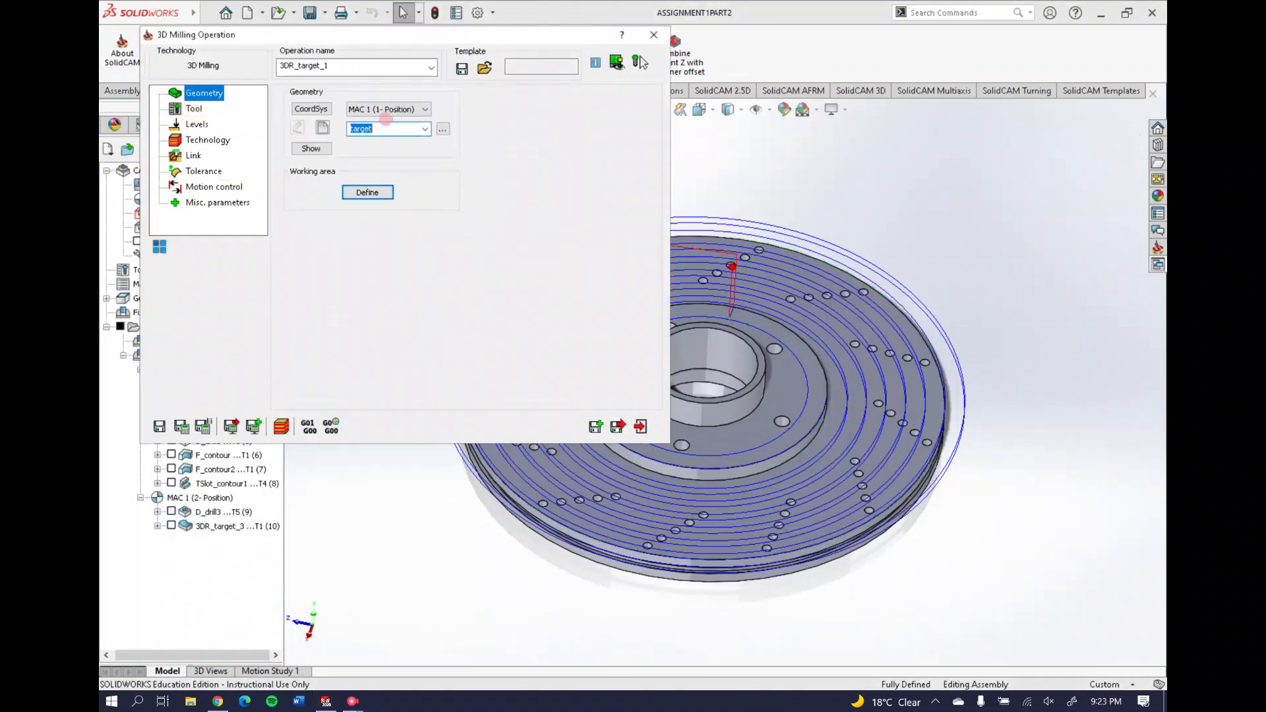
Check the 25 mm end mill and the -20 to -30 mm milling levels, then close the settings
{"action": "left_click", "coordinate": [194, 109]}
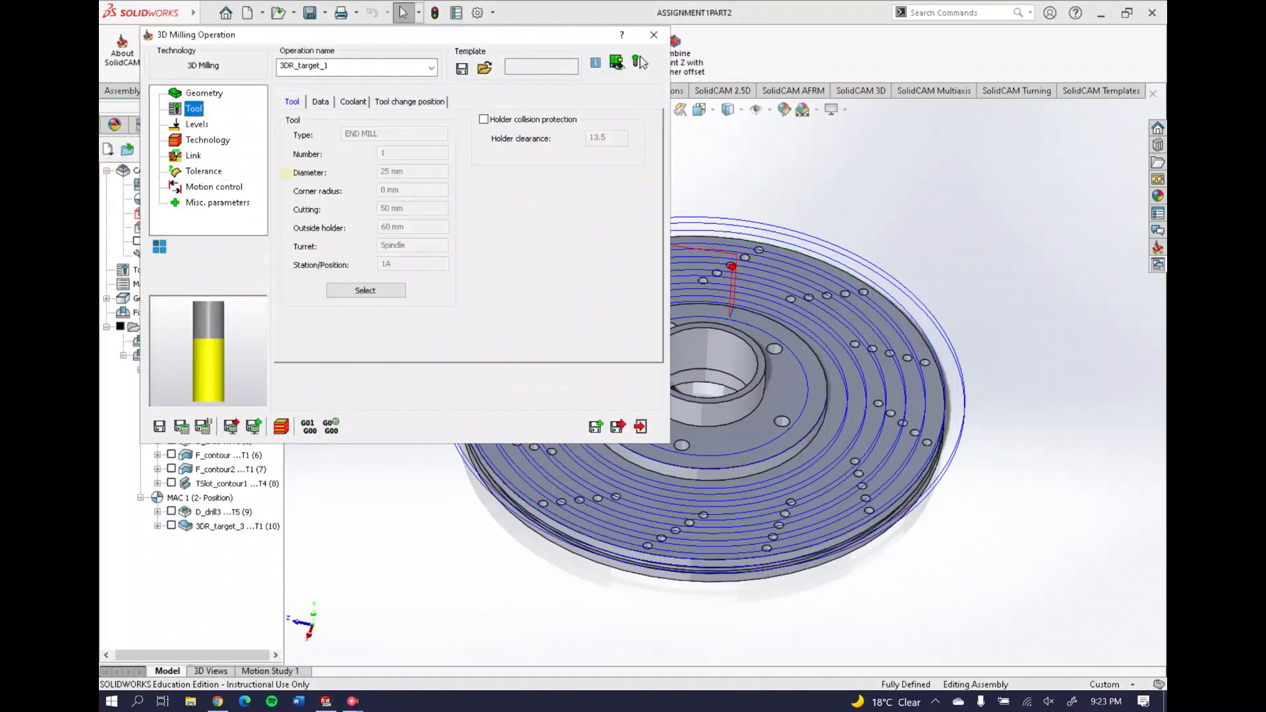
{"action": "left_click", "coordinate": [195, 124]}
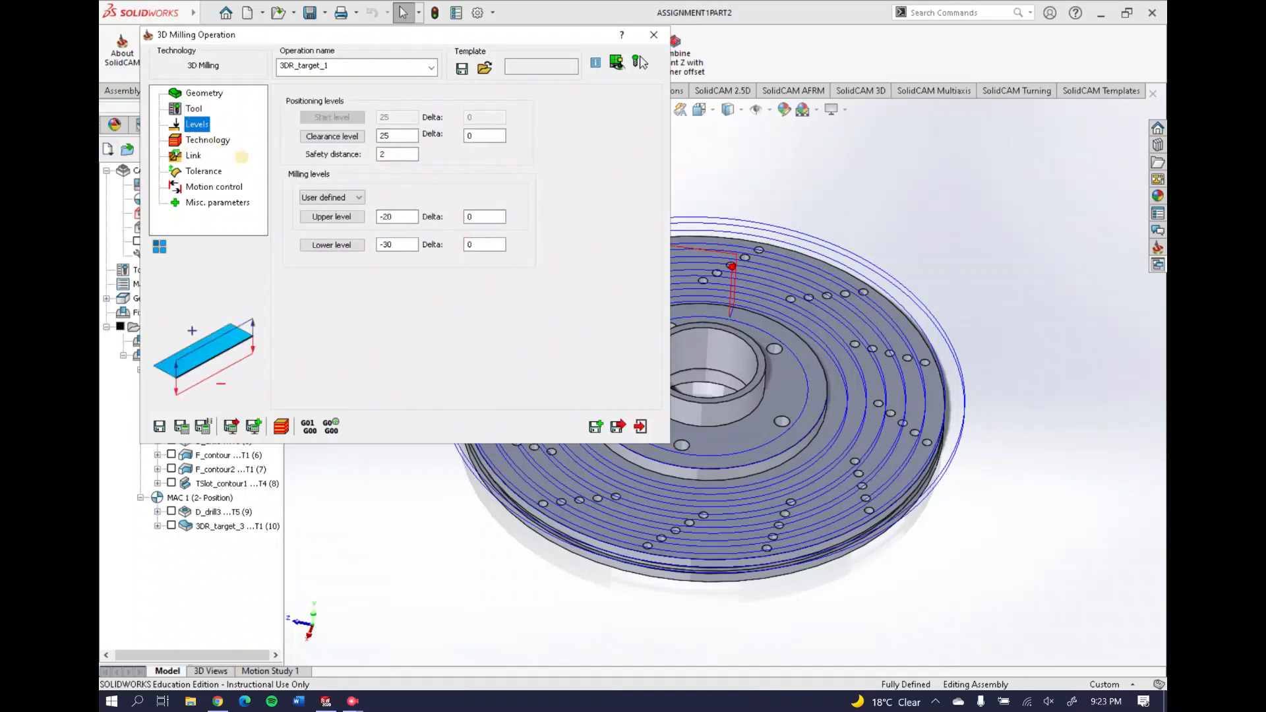
{"action": "left_click", "coordinate": [638, 61]}
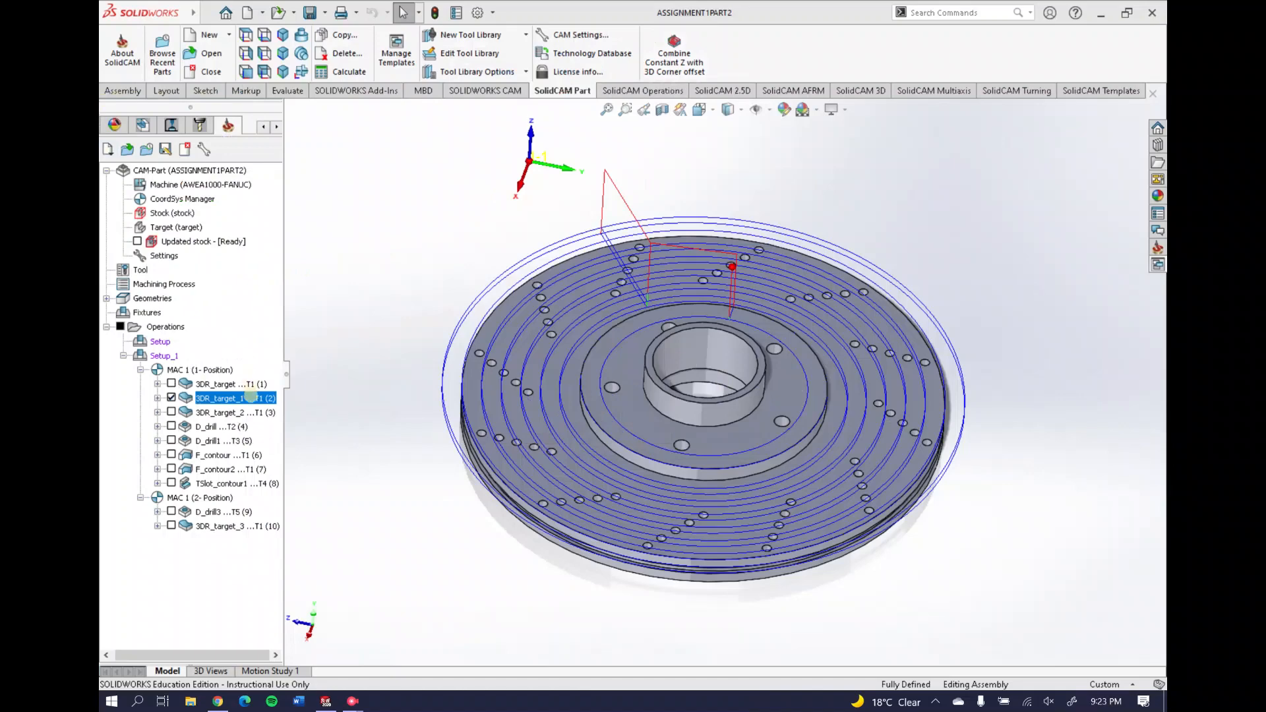
Run a sped-up SolidVerify simulation of 3DR_target_1 and tilt the stock flatter
{"action": "right_click", "coordinate": [251, 397]}
{"action": "left_click", "coordinate": [332, 252]}
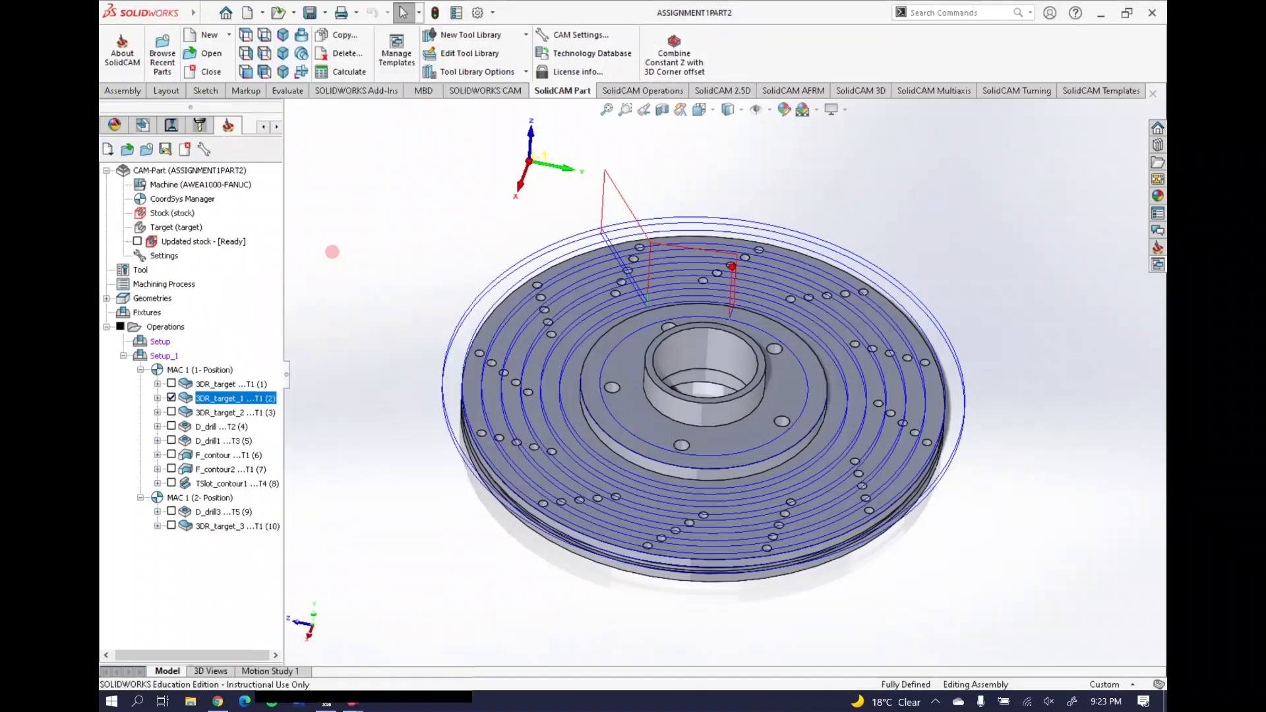
{"action": "left_click", "coordinate": [1041, 160]}
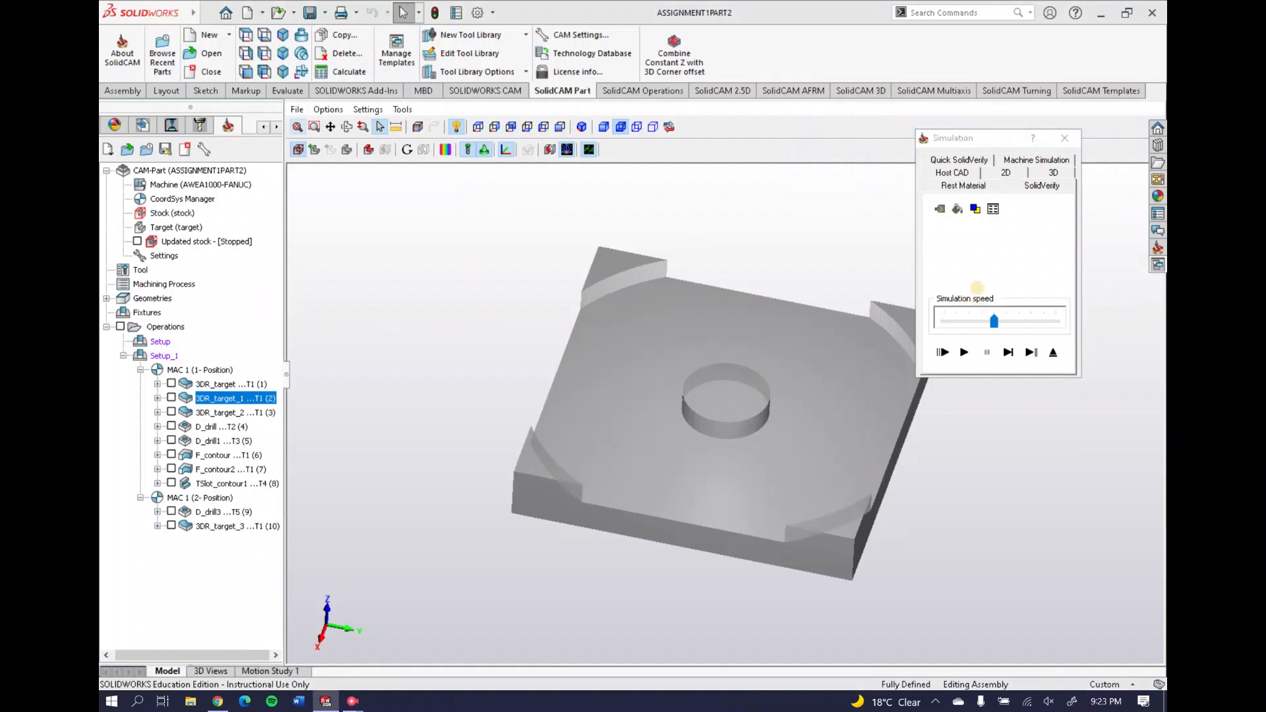
{"action": "left_click", "coordinate": [1021, 326]}
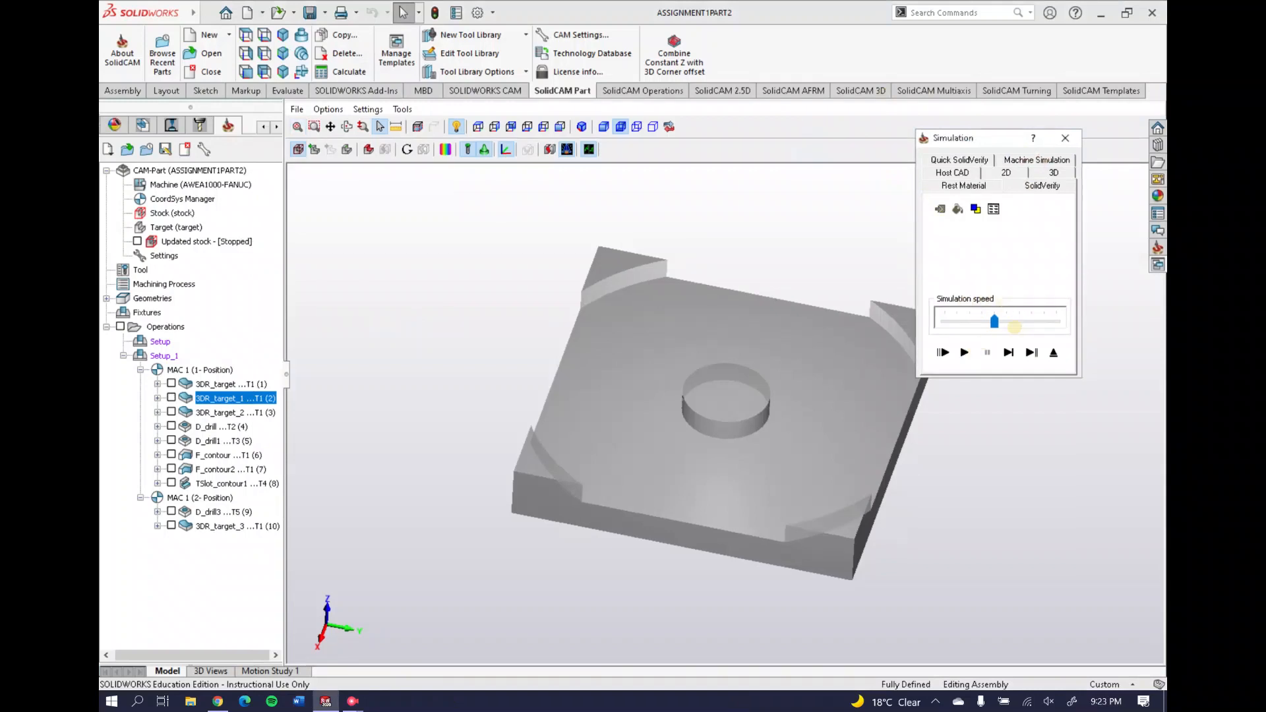
{"action": "left_click", "coordinate": [1028, 327]}
{"action": "left_click", "coordinate": [970, 353]}
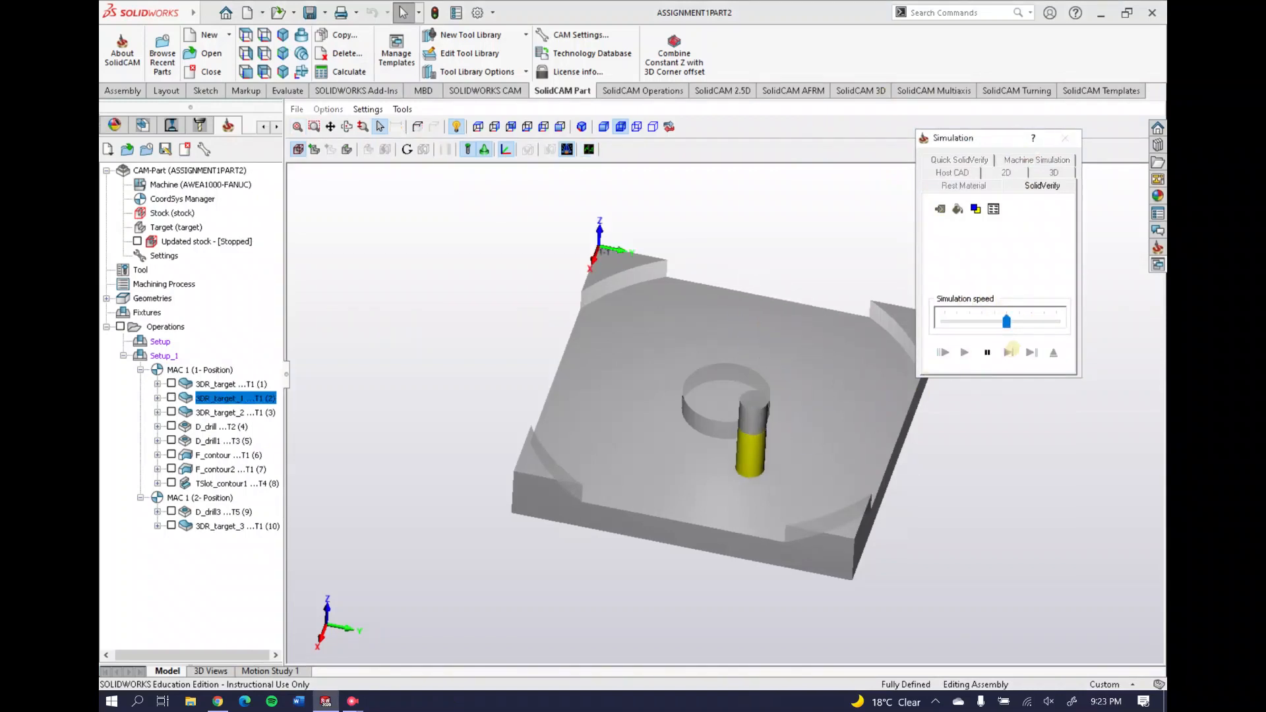
{"action": "left_click", "coordinate": [1030, 323]}
{"action": "middle_click_drag", "start_coordinate": [736, 421], "coordinate": [772, 376]}
Compare the rest material after and before 3DR_target_1, then close the simulation
{"action": "left_click", "coordinate": [964, 186]}
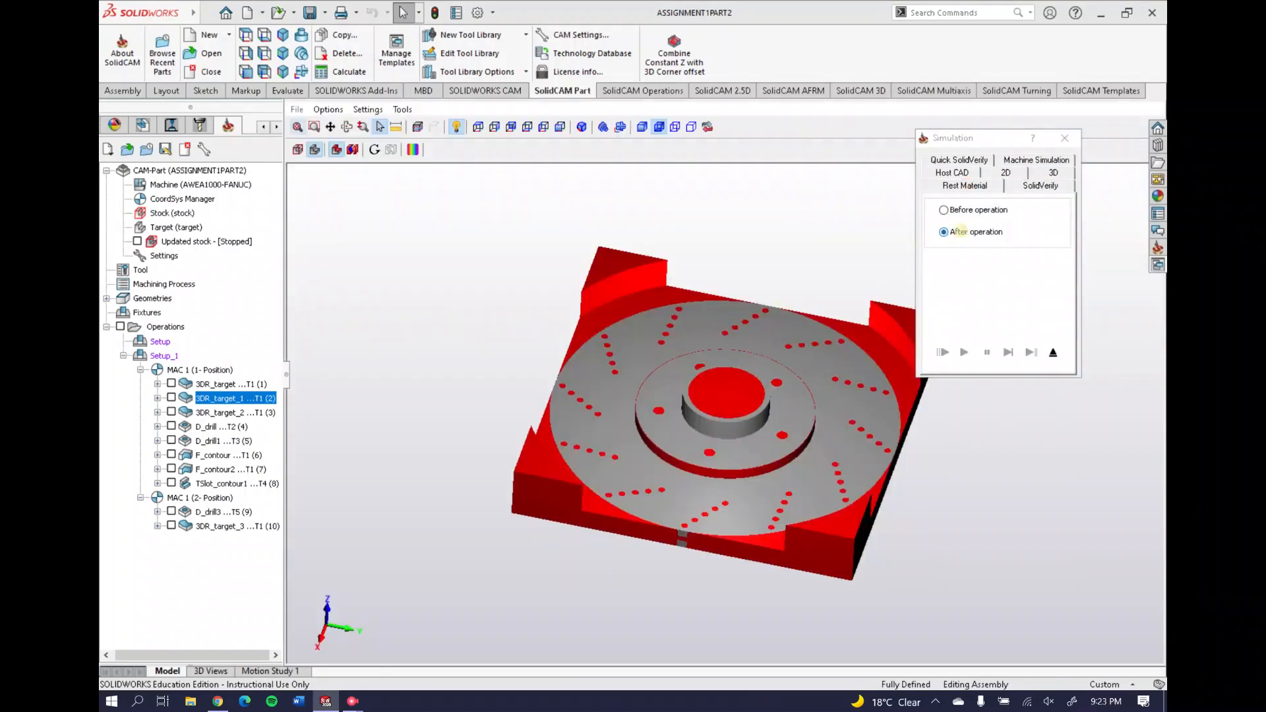
{"action": "left_click", "coordinate": [944, 210]}
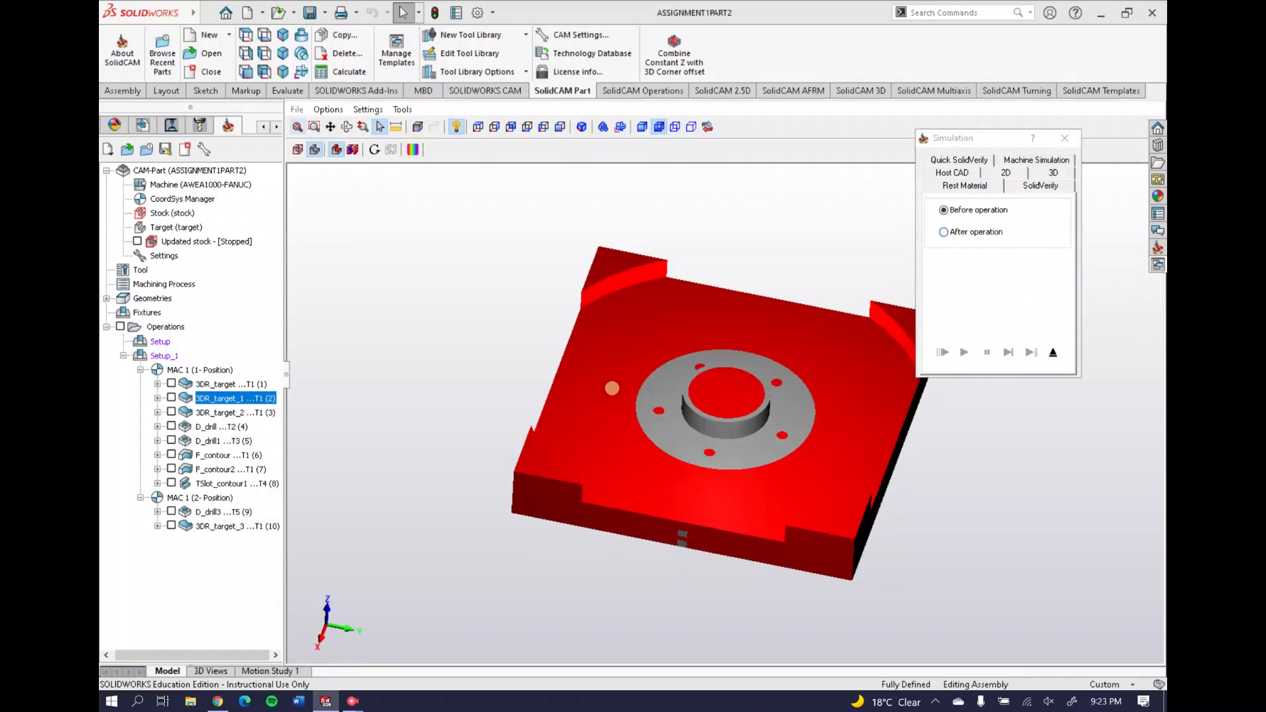
{"action": "left_click", "coordinate": [1065, 138]}
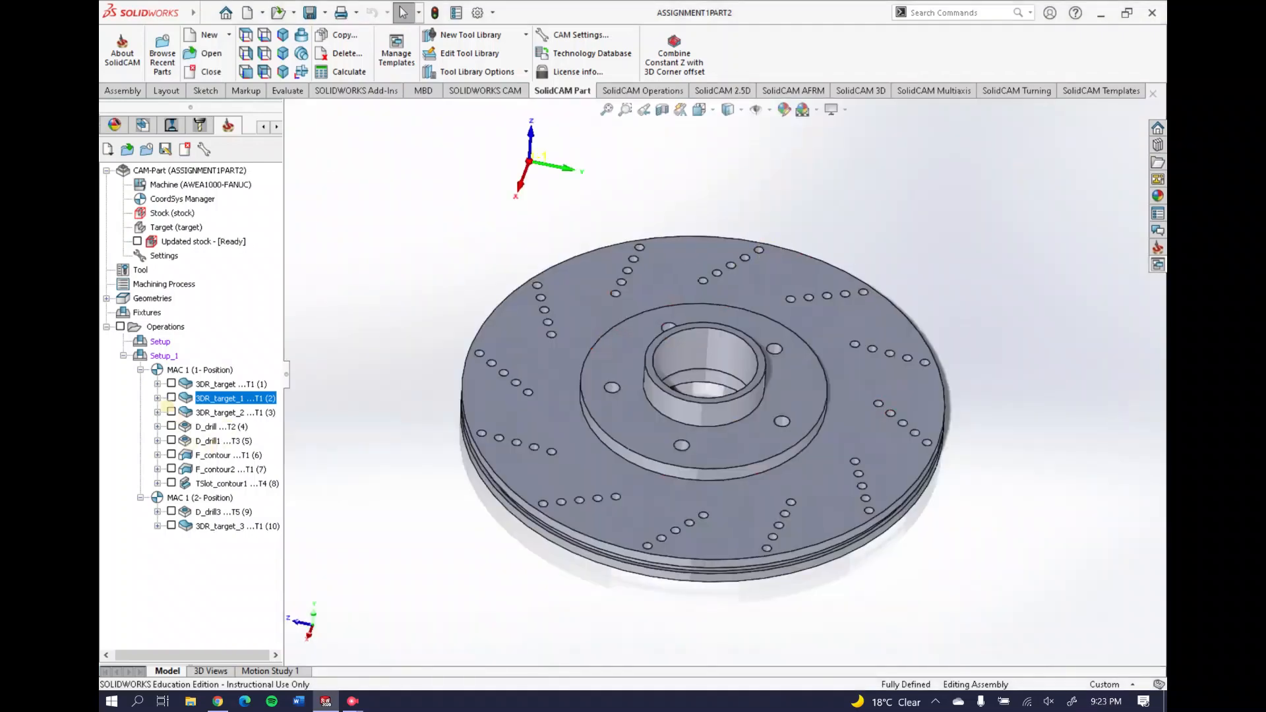
{"action": "right_click", "coordinate": [203, 412]}
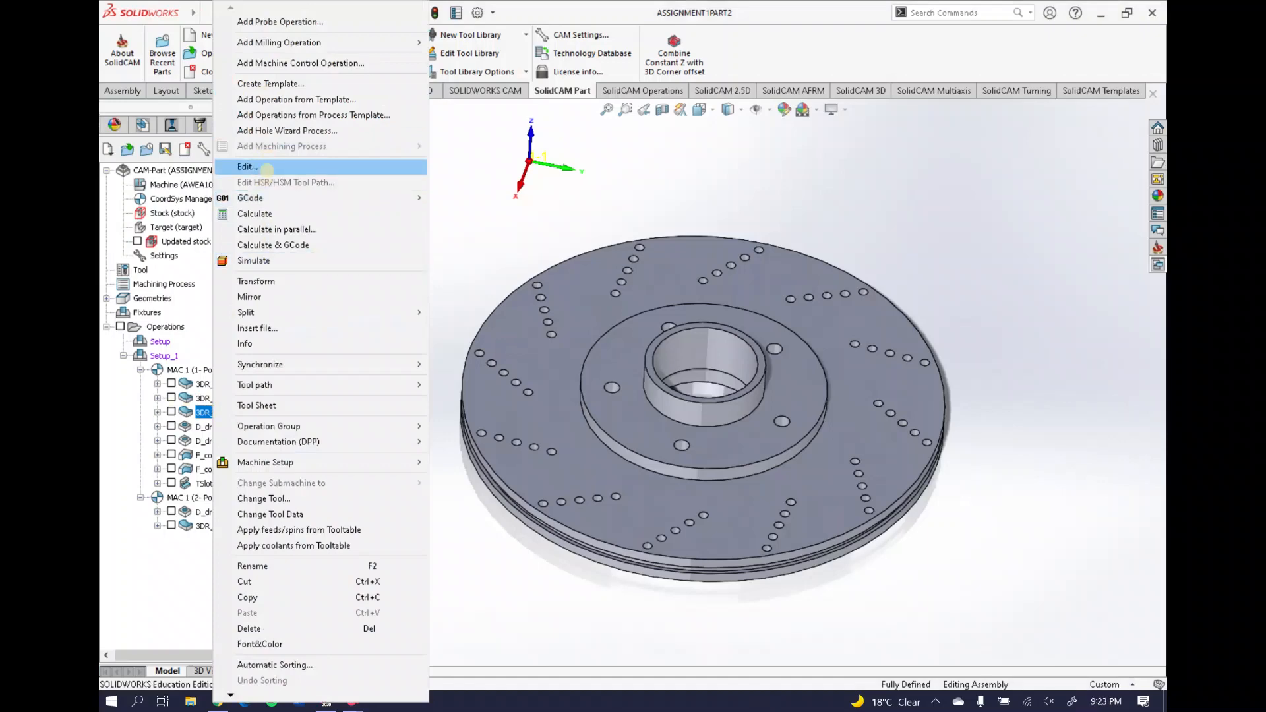
Show only 3DR_target_2's toolpath, hiding 3DR_target_1, and orbit to the centre bore
{"action": "left_click", "coordinate": [172, 398]}
{"action": "left_click", "coordinate": [172, 413]}
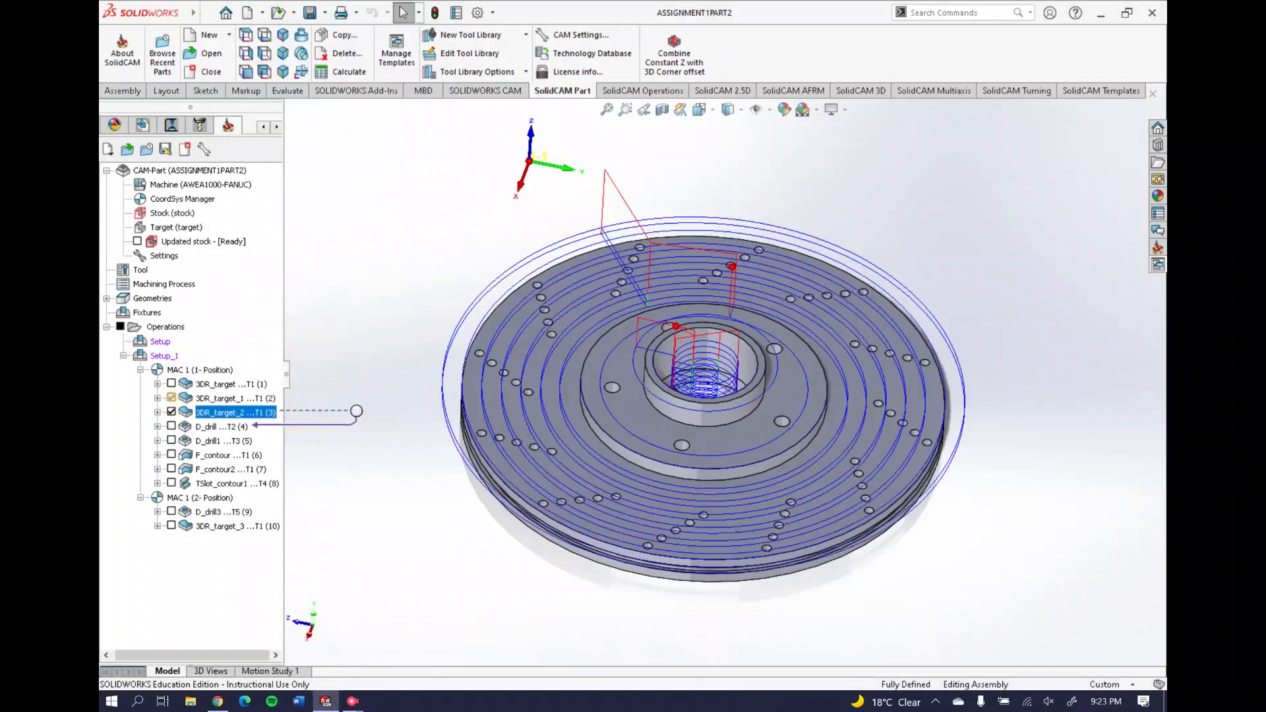
{"action": "left_click", "coordinate": [172, 397]}
{"action": "middle_click_drag", "start_coordinate": [719, 372], "coordinate": [589, 388]}
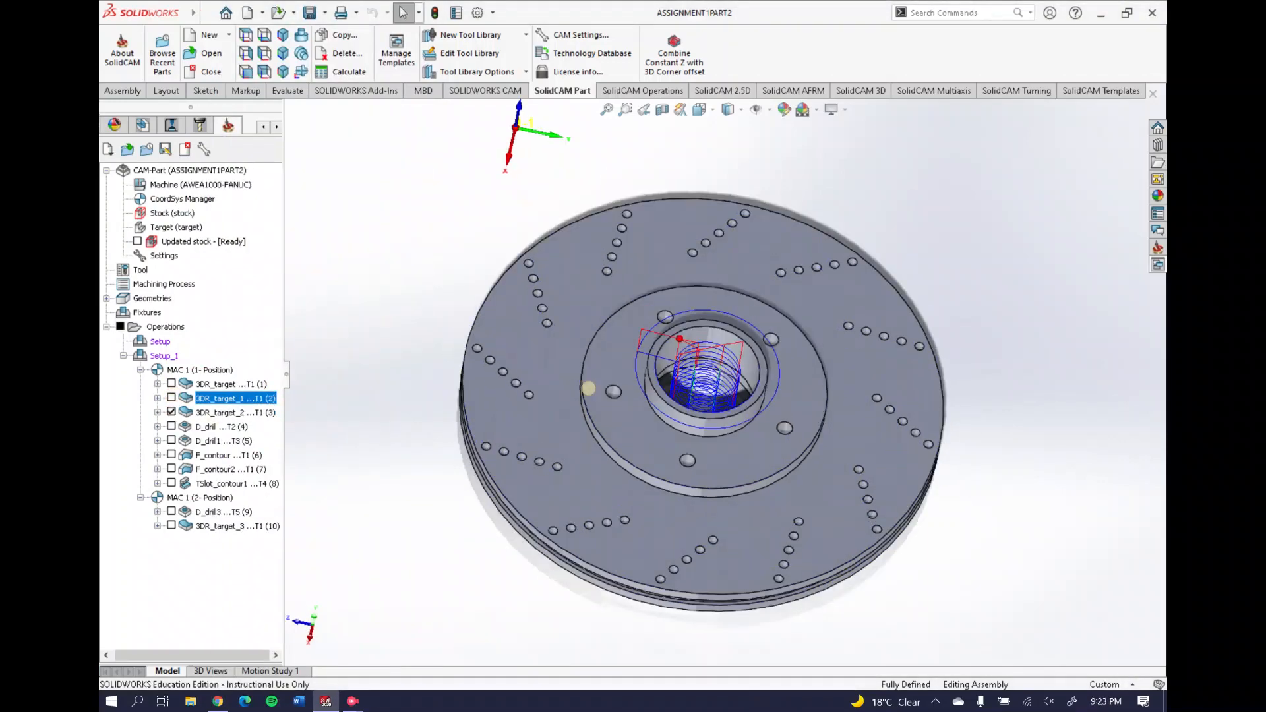
Review 3DR_target_2's 25 mm end mill, 0 to -49 mm levels and technology parameters
{"action": "right_click", "coordinate": [216, 413]}
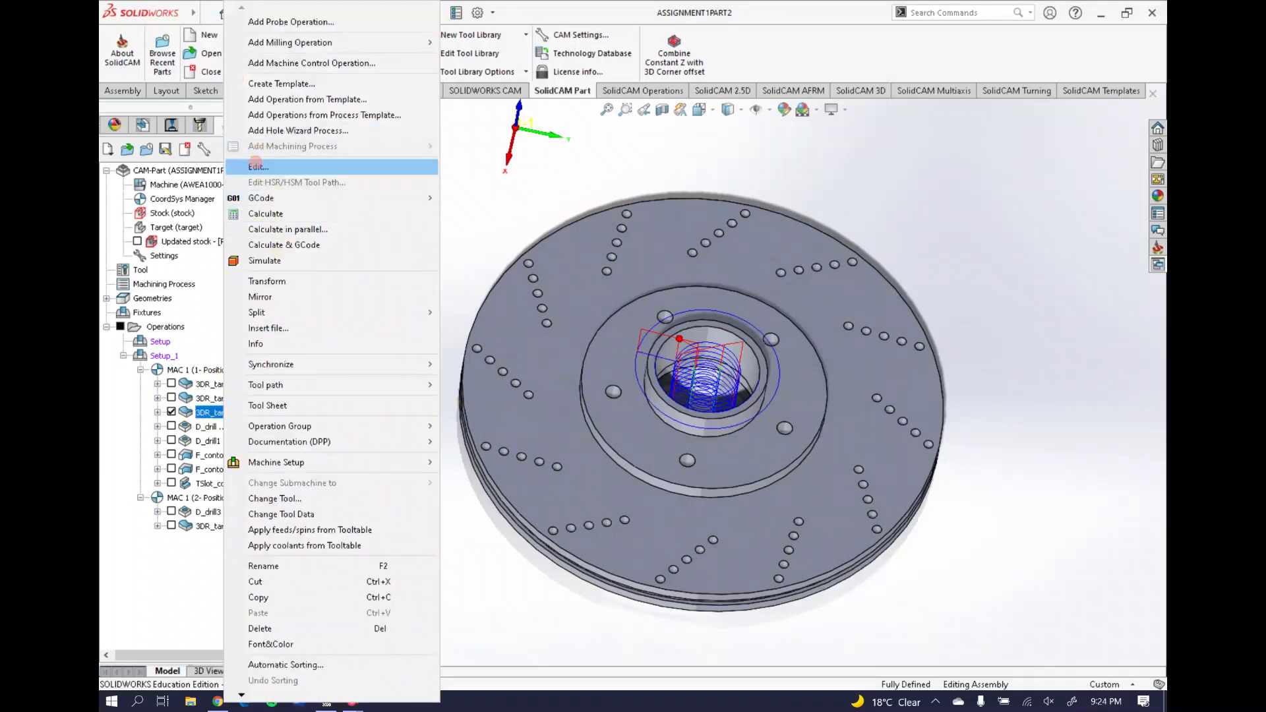
{"action": "left_click", "coordinate": [259, 167]}
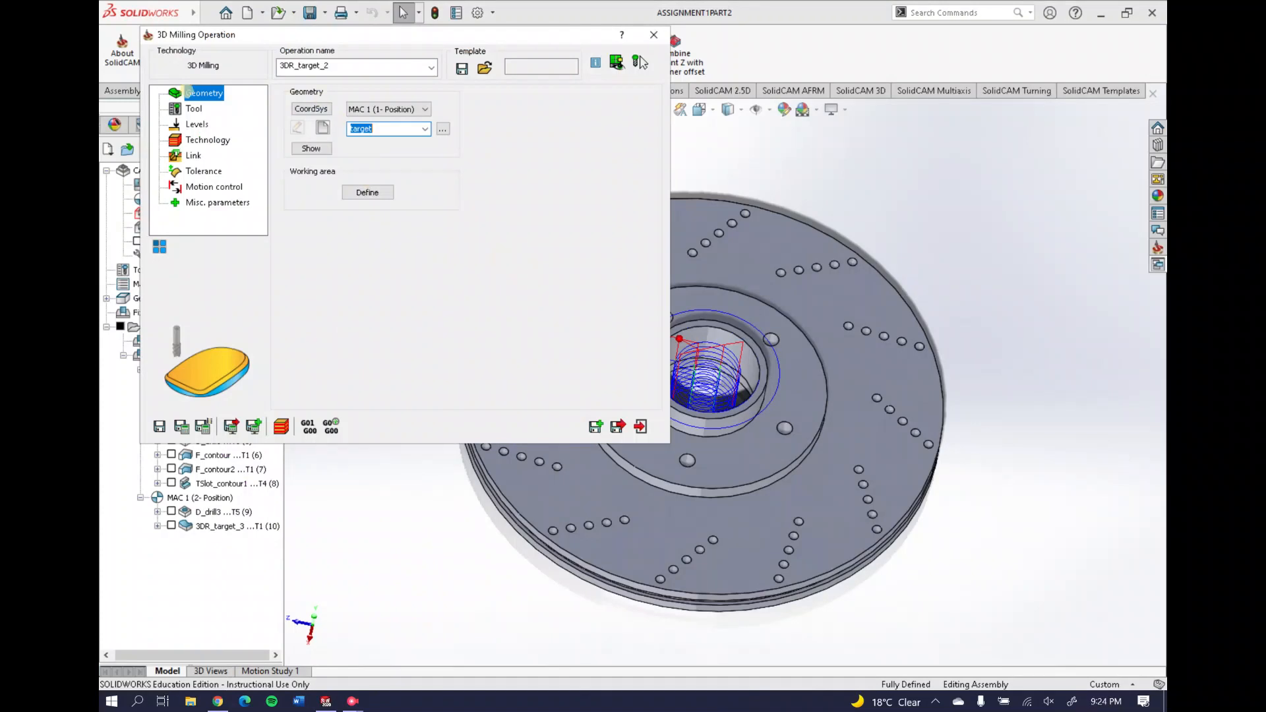
{"action": "left_click", "coordinate": [188, 109]}
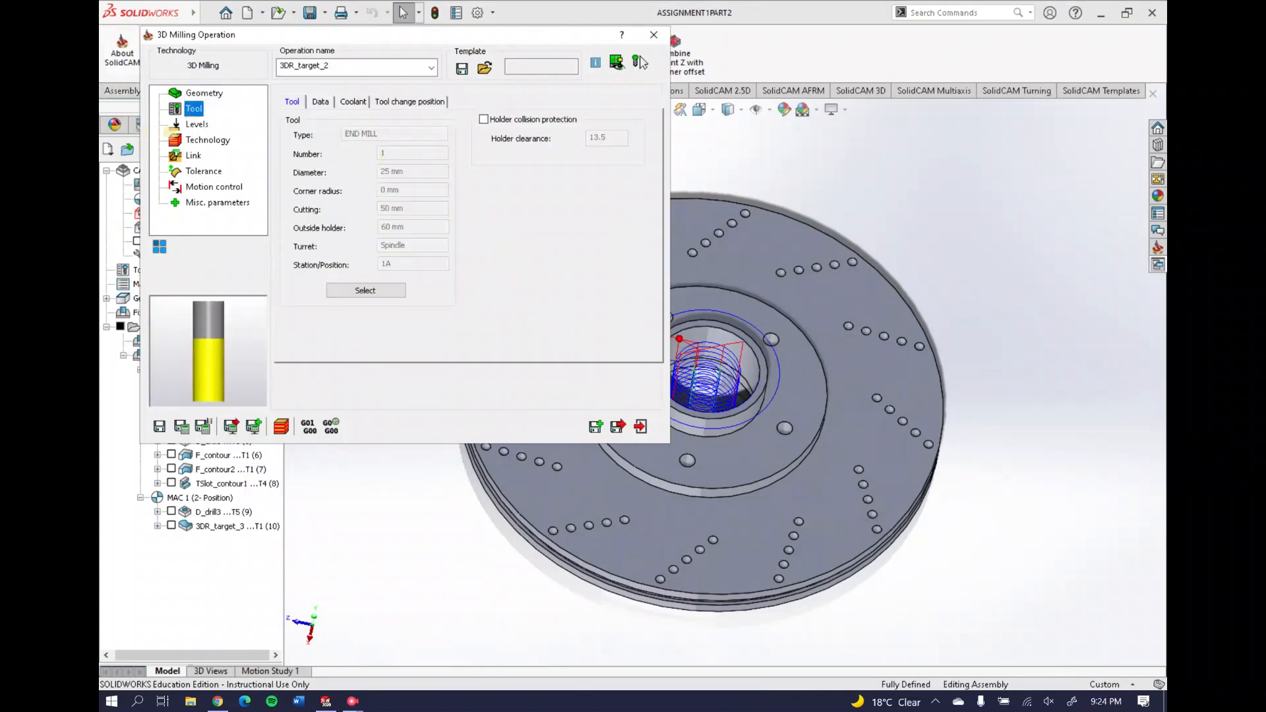
{"action": "left_click", "coordinate": [197, 124]}
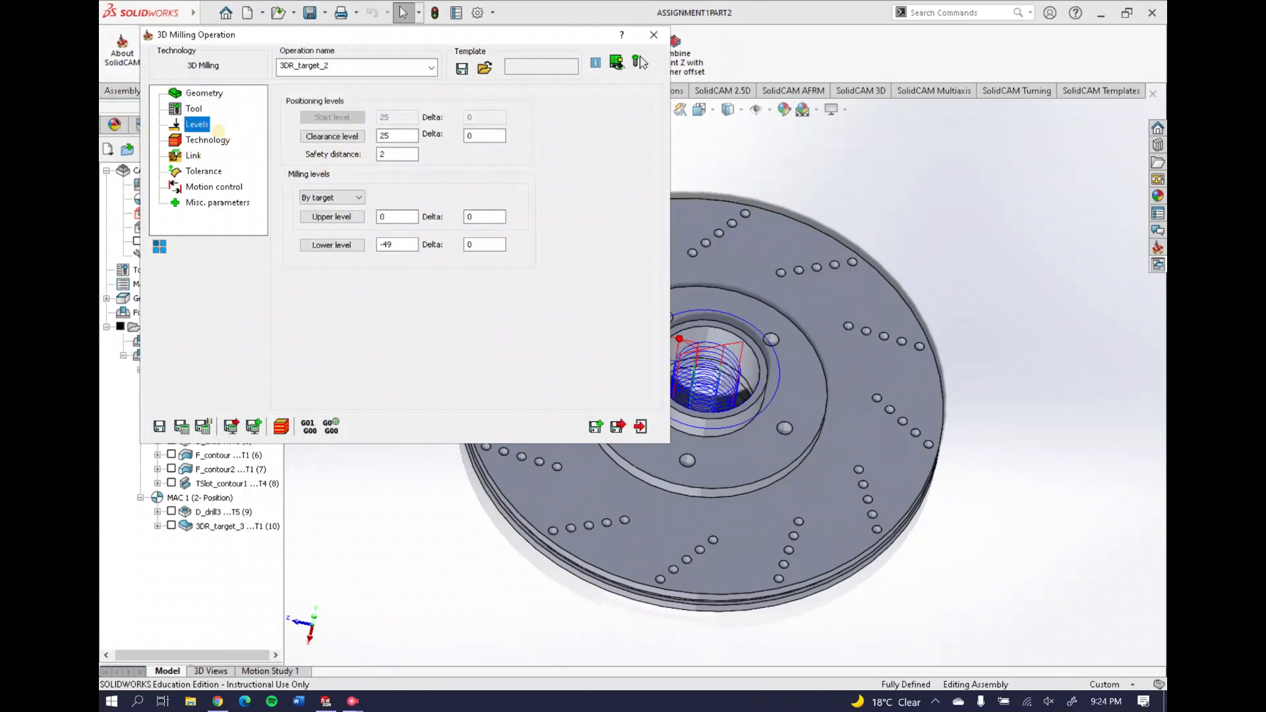
{"action": "left_click", "coordinate": [207, 140]}
Preview working area w_a3 on the part, then close the operation settings
{"action": "left_click", "coordinate": [199, 93]}
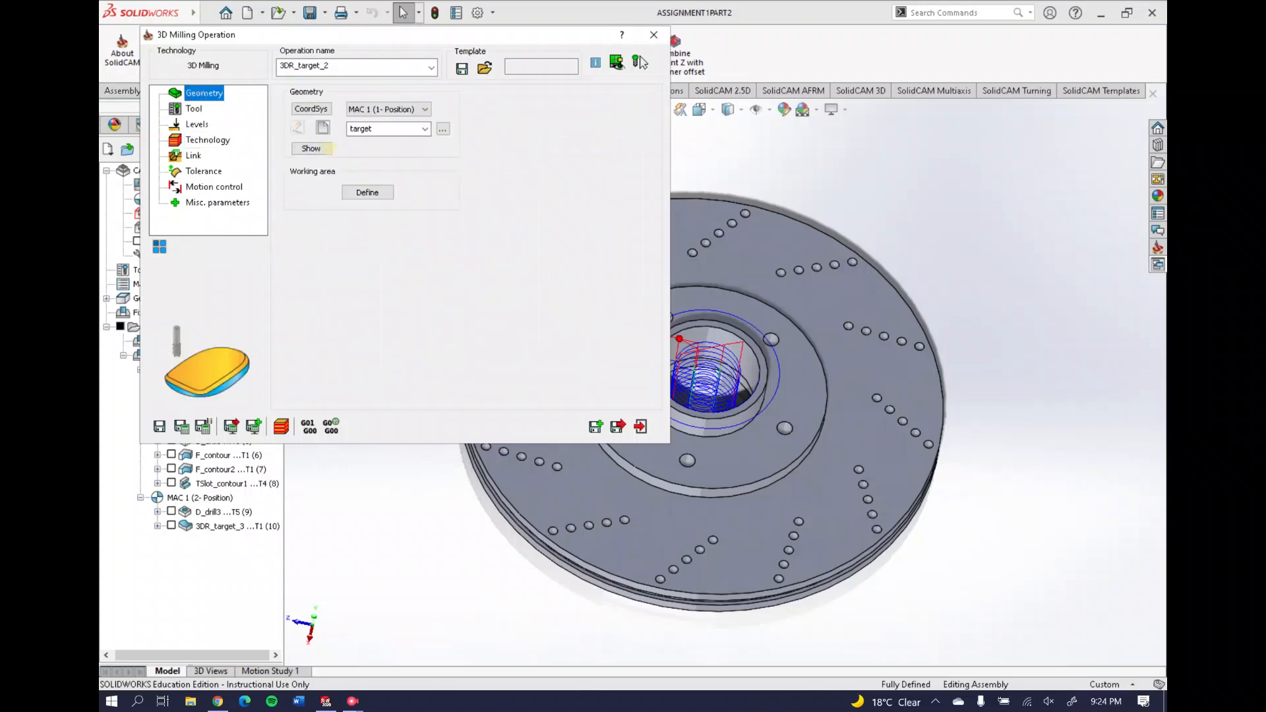
{"action": "left_click", "coordinate": [359, 191]}
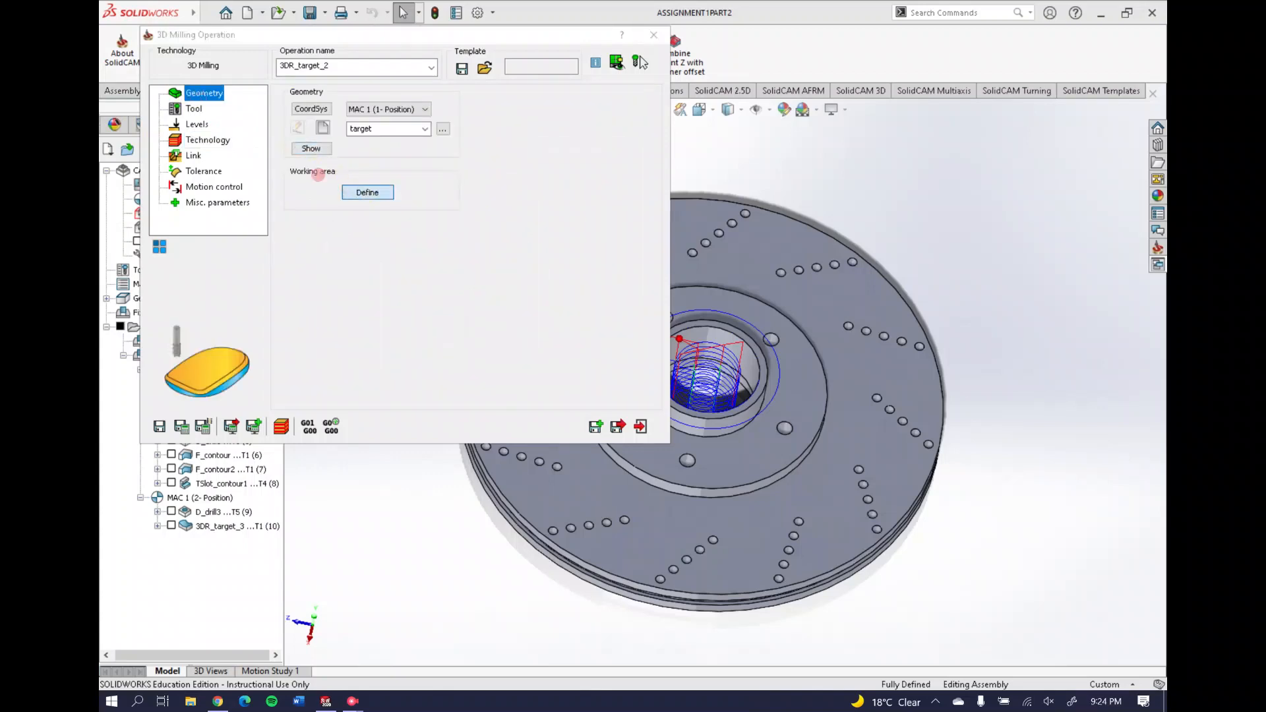
{"action": "left_click", "coordinate": [356, 139]}
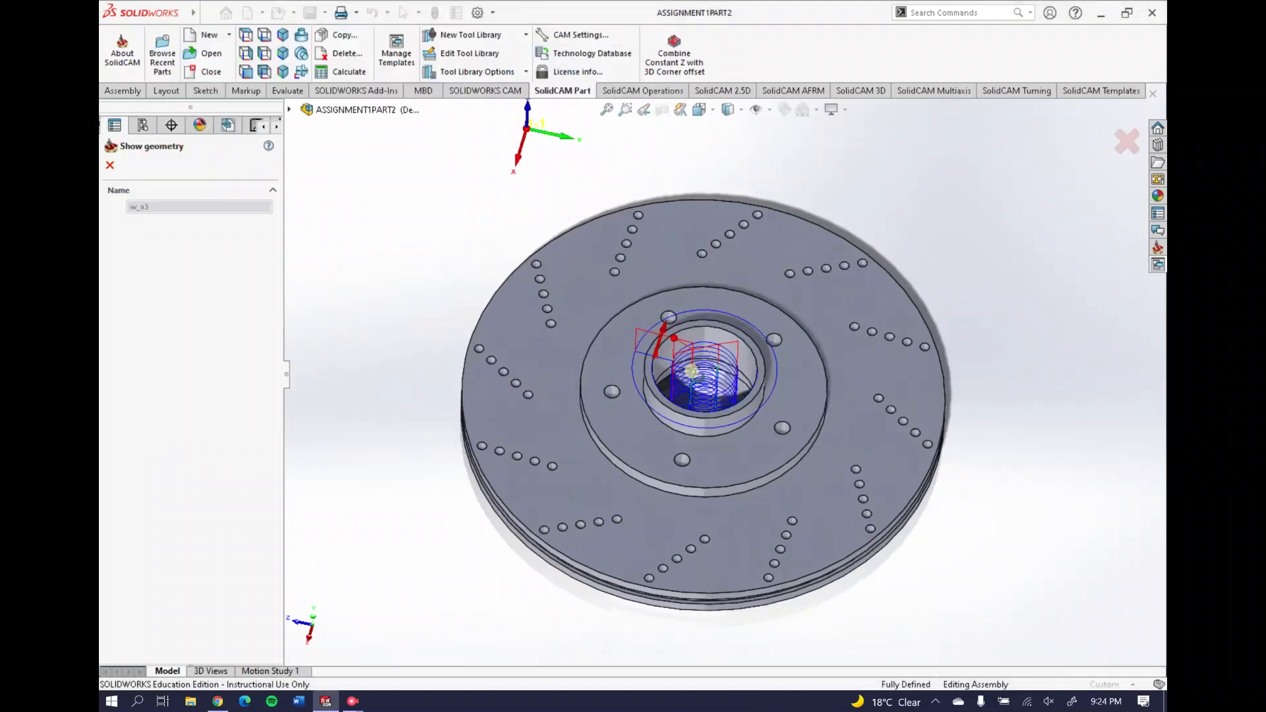
{"action": "left_click", "coordinate": [109, 165]}
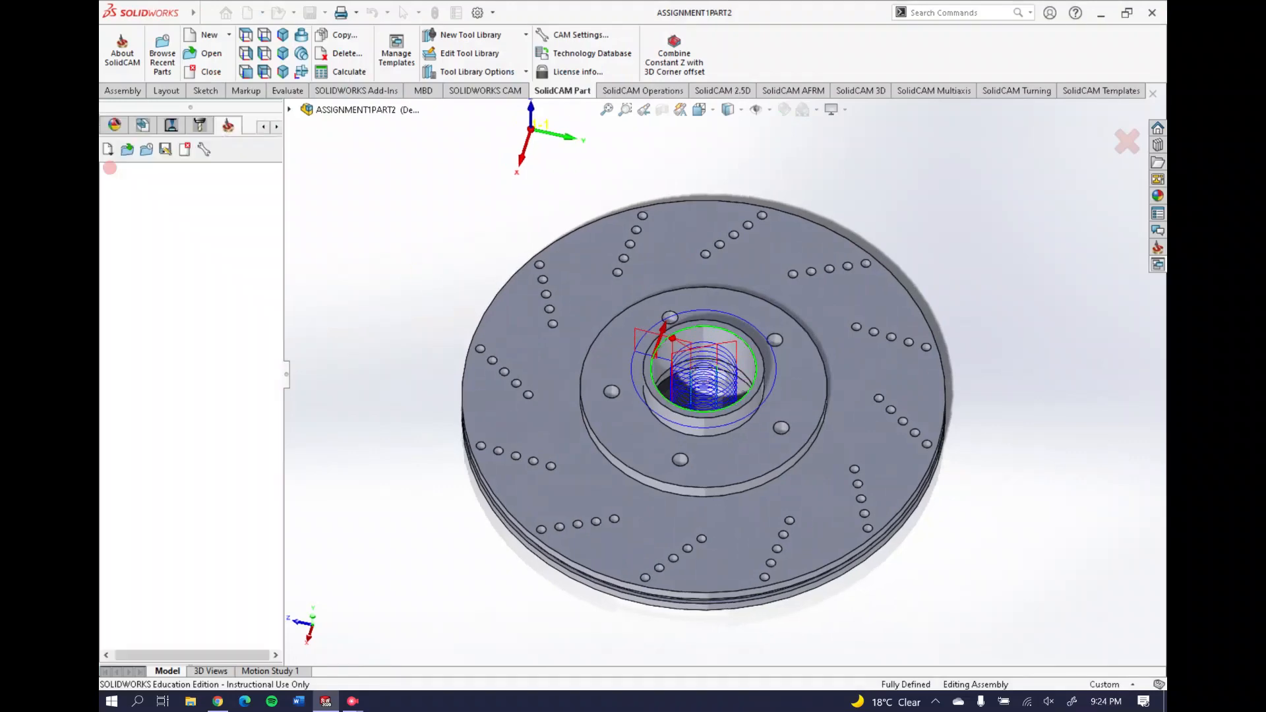
{"action": "left_click", "coordinate": [555, 54]}
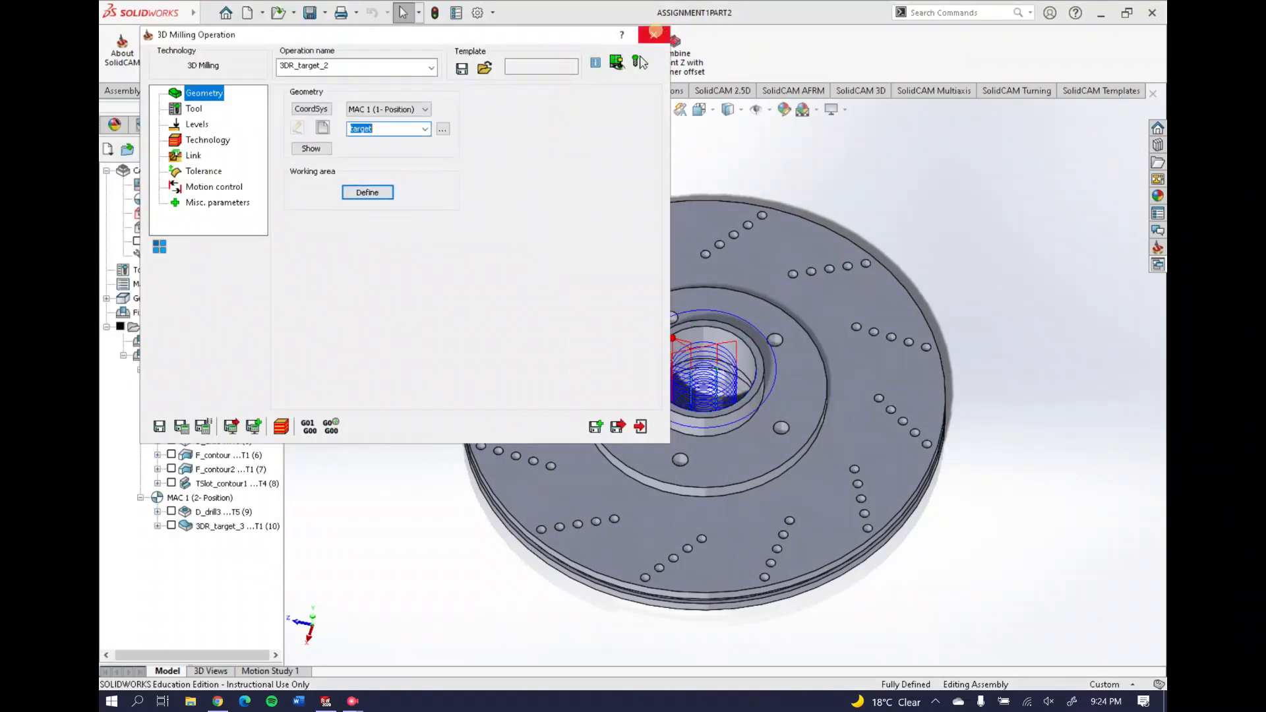
{"action": "left_click", "coordinate": [654, 34]}
Simulate 3DR_target_2 in SolidVerify and view its rest material from above before closing
{"action": "right_click", "coordinate": [212, 412]}
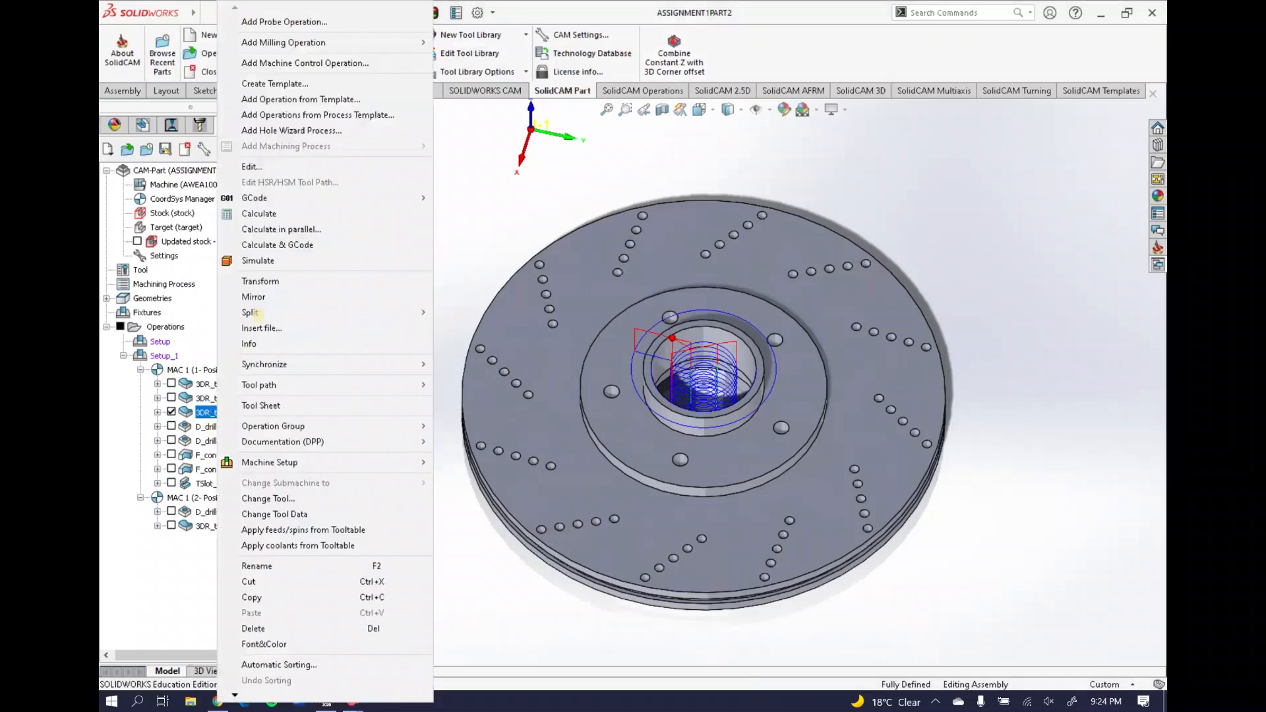
{"action": "left_click", "coordinate": [308, 263]}
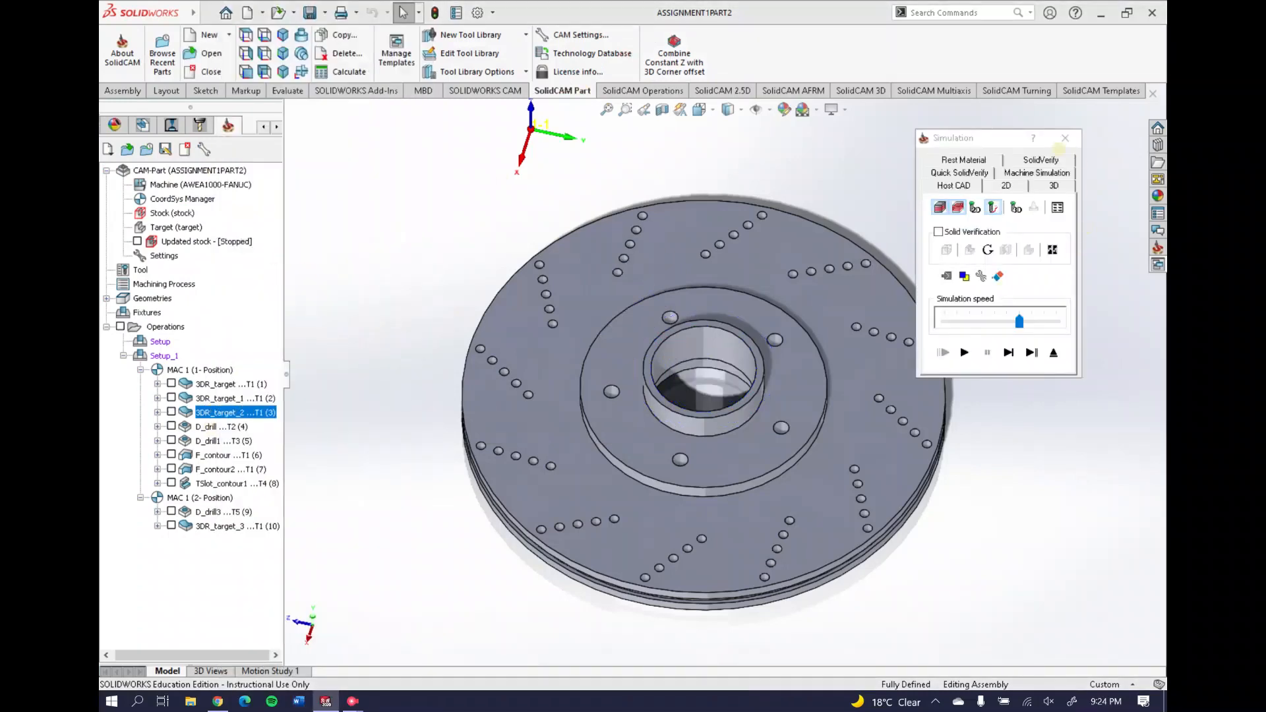
{"action": "left_click", "coordinate": [1041, 159]}
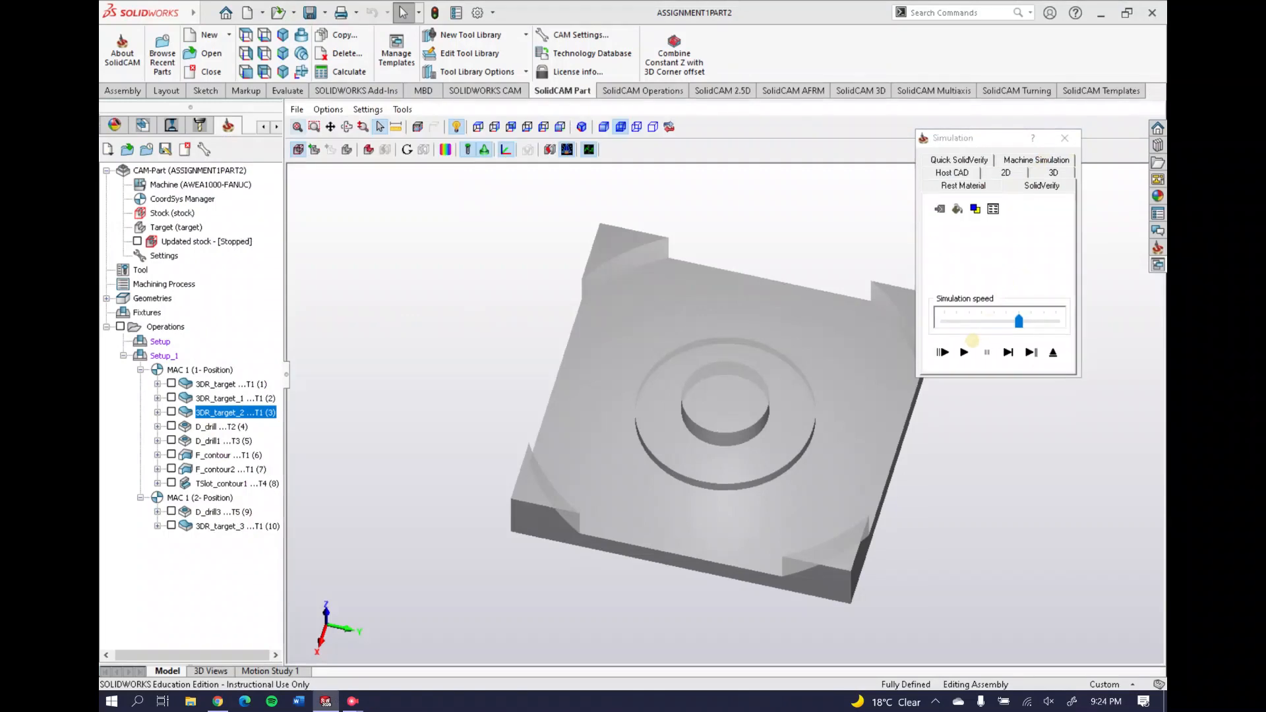
{"action": "left_click", "coordinate": [965, 351]}
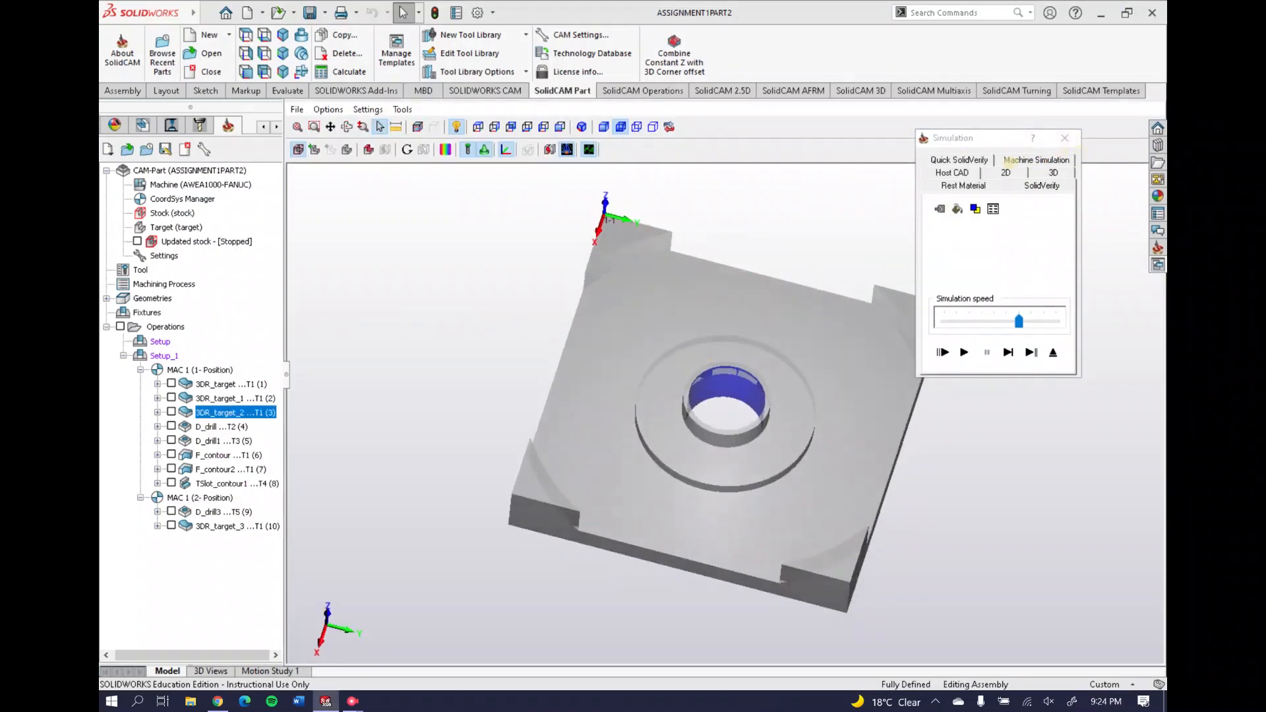
{"action": "left_click", "coordinate": [965, 185]}
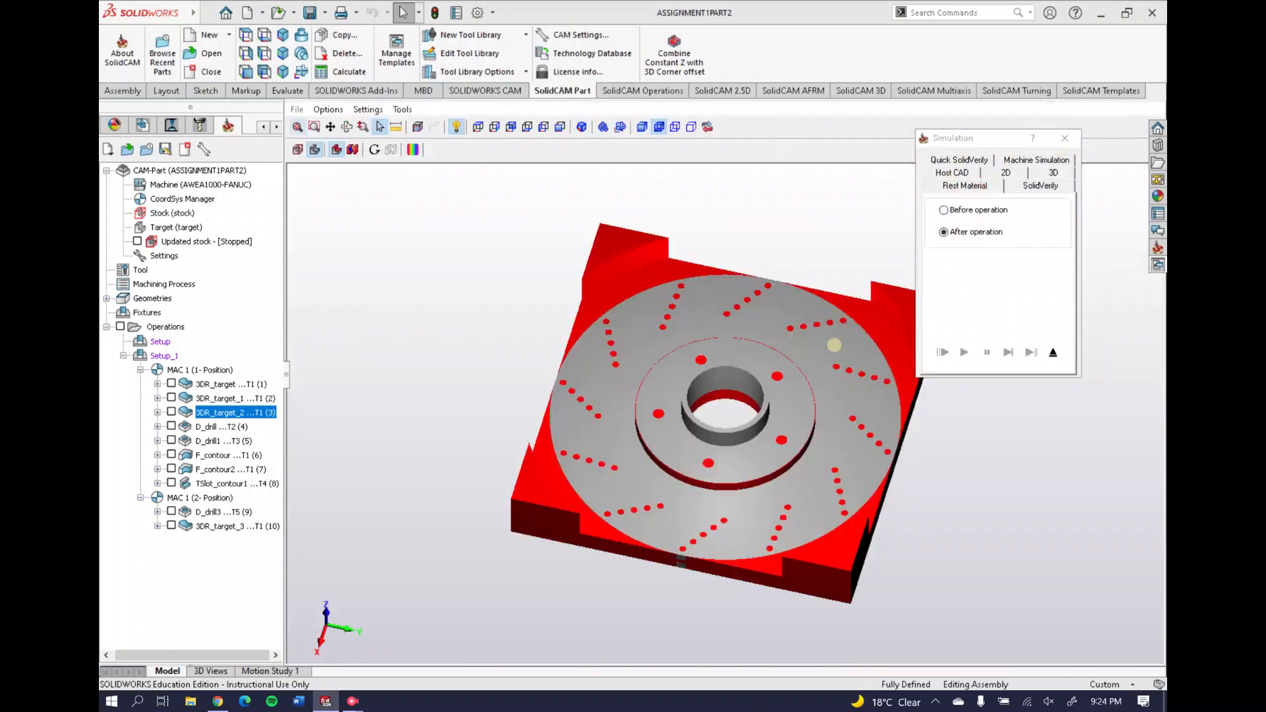
{"action": "left_click_drag", "start_coordinate": [834, 345], "coordinate": [677, 405]}
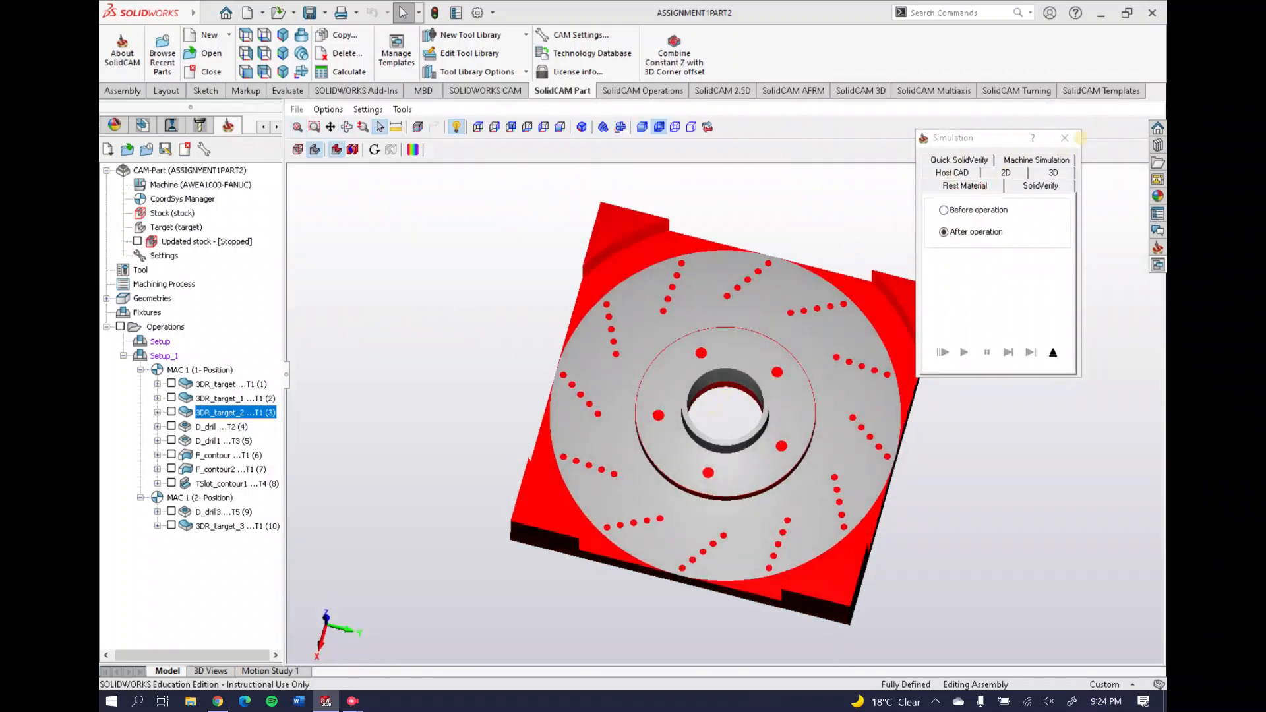
{"action": "left_click", "coordinate": [1064, 138]}
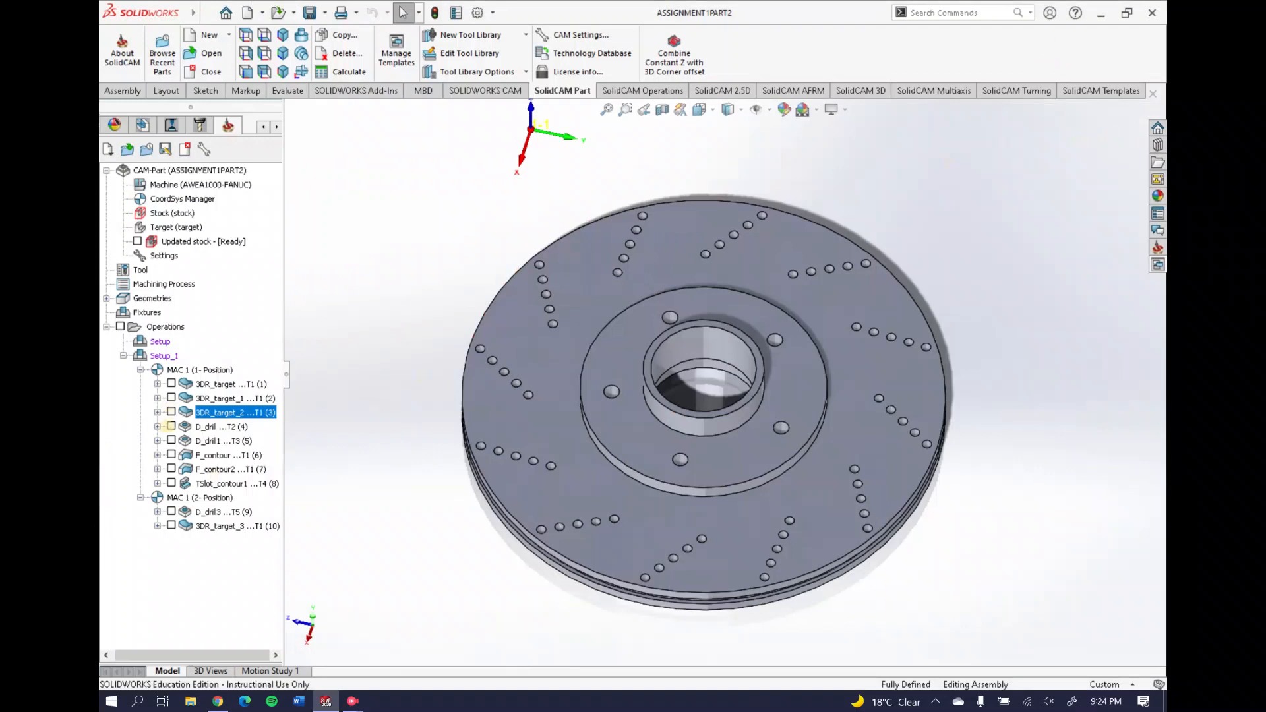
Show D_drill's five hub drill points on the disc, orbiting to its underside
{"action": "right_click", "coordinate": [213, 426]}
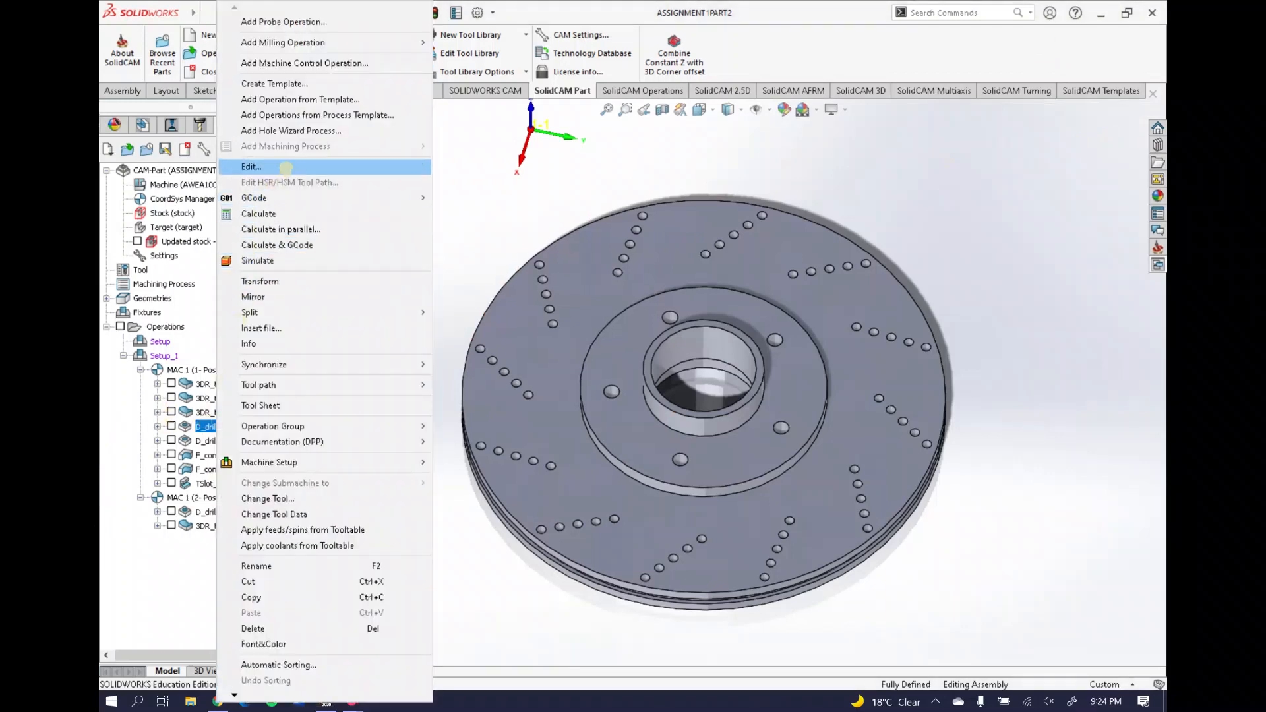
{"action": "left_click", "coordinate": [287, 166]}
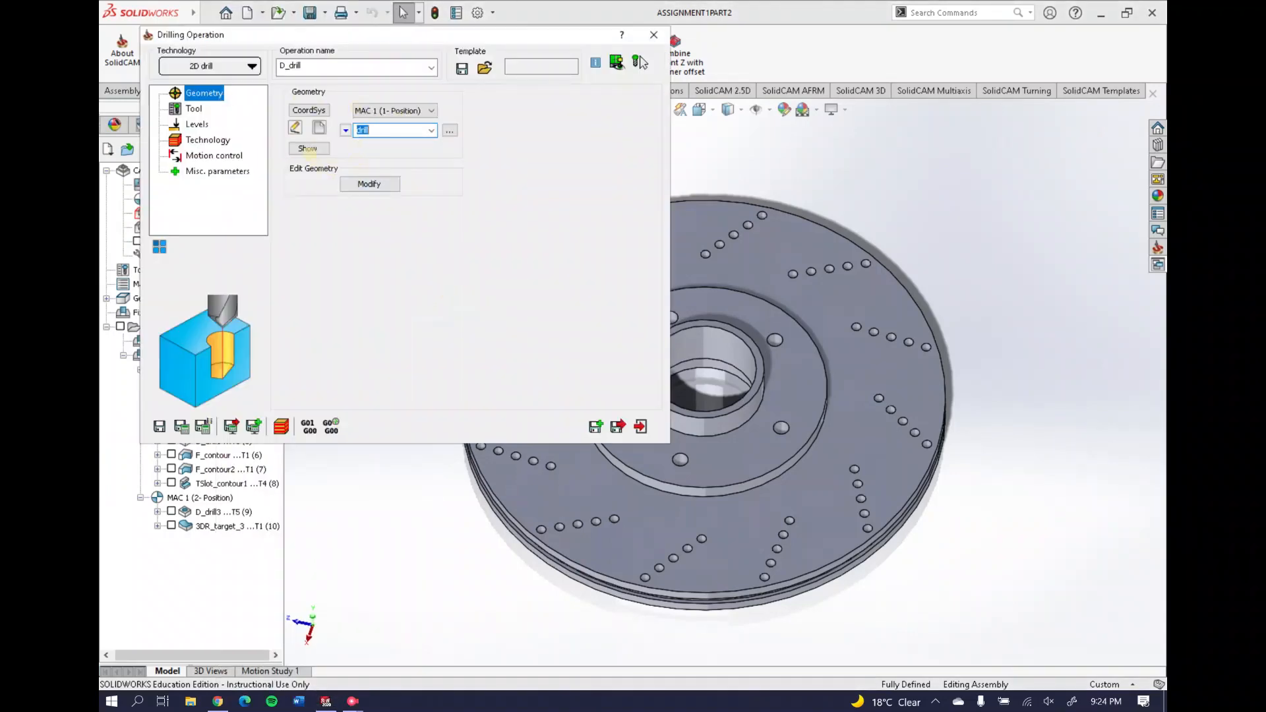
{"action": "left_click", "coordinate": [307, 147]}
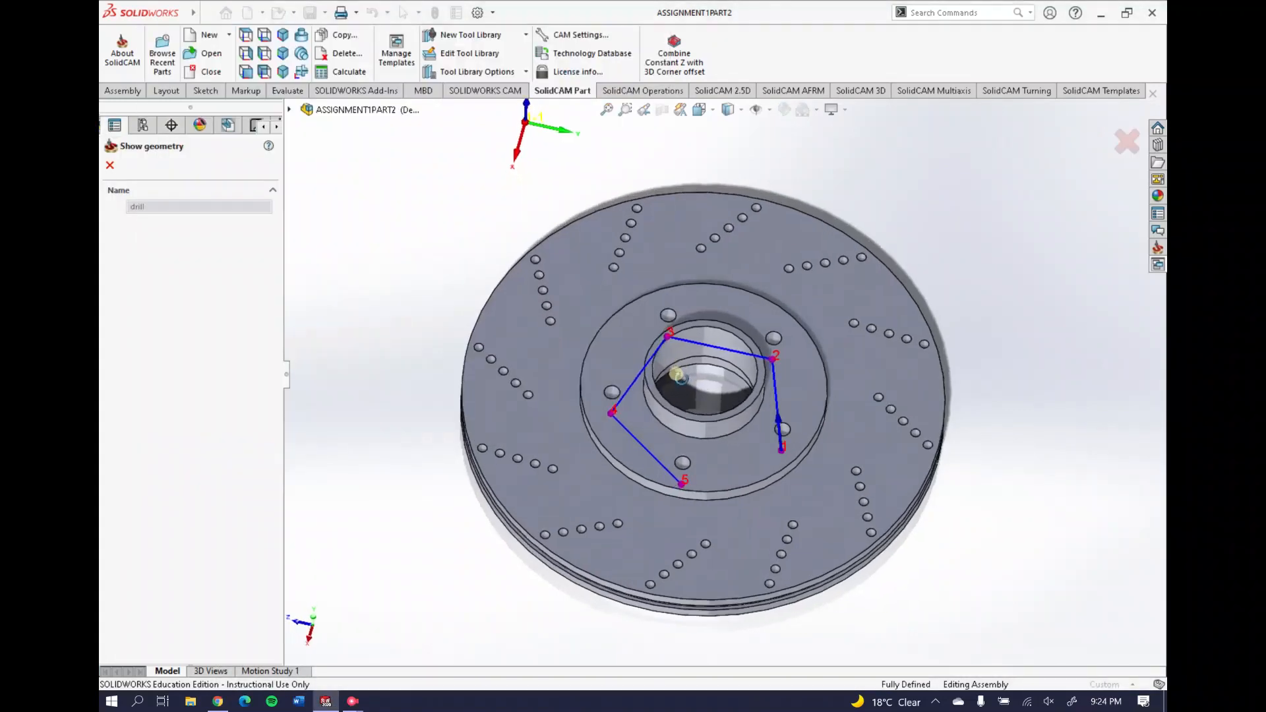
{"action": "middle_click_drag", "start_coordinate": [684, 292], "coordinate": [677, 247]}
{"action": "middle_click_drag", "start_coordinate": [649, 415], "coordinate": [689, 381]}
{"action": "left_click", "coordinate": [110, 165]}
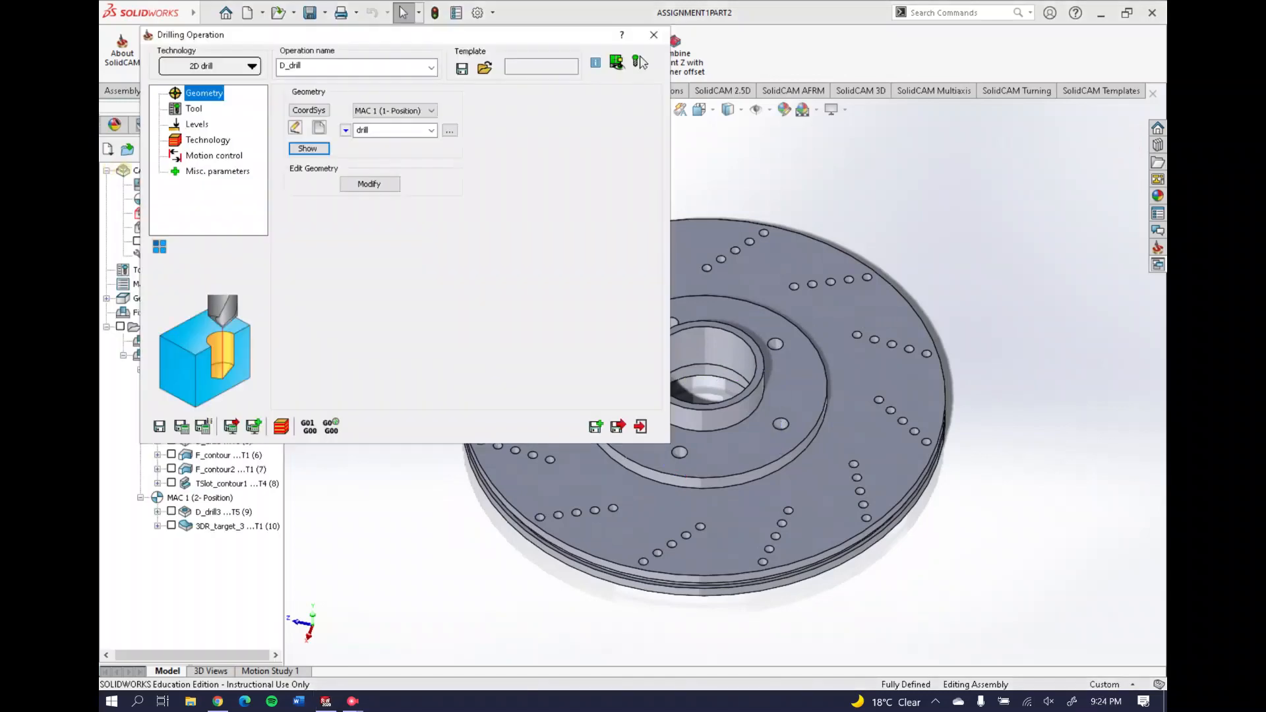
Check the 10 mm drill and its levels, 49 mm deep with 25 mm clearance, then close
{"action": "left_click", "coordinate": [192, 109]}
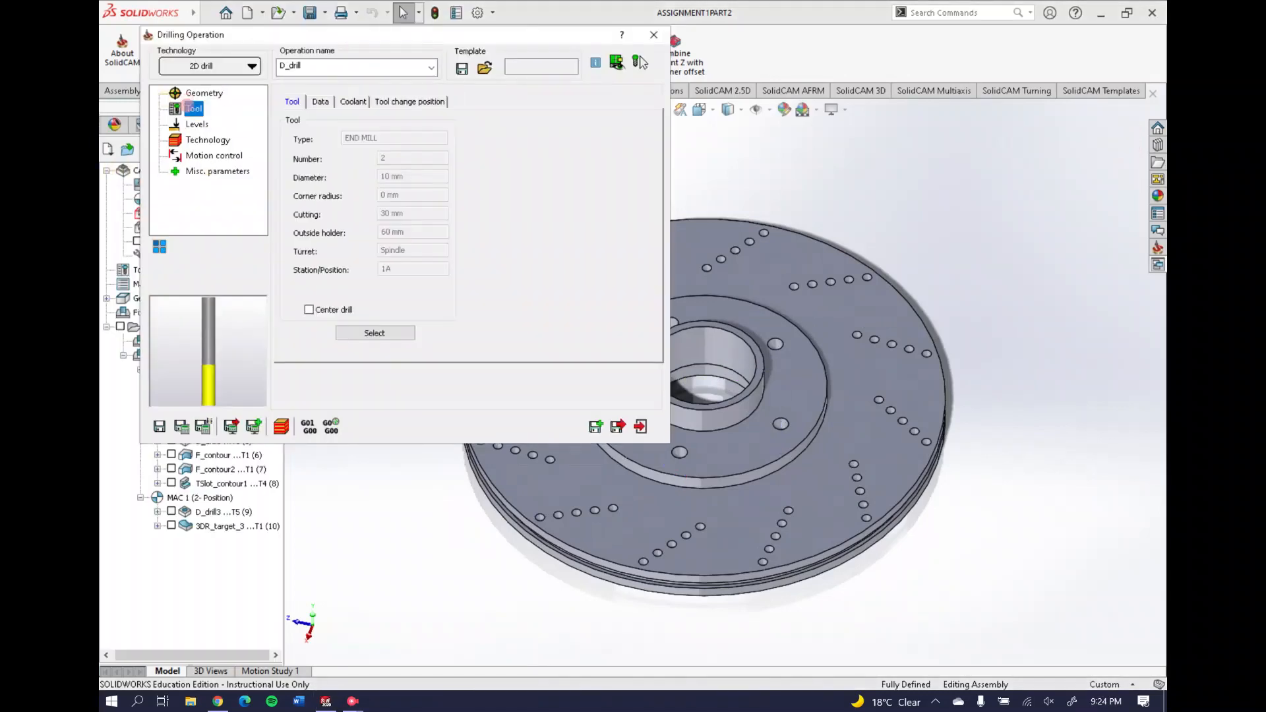
{"action": "key", "text": "Down"}
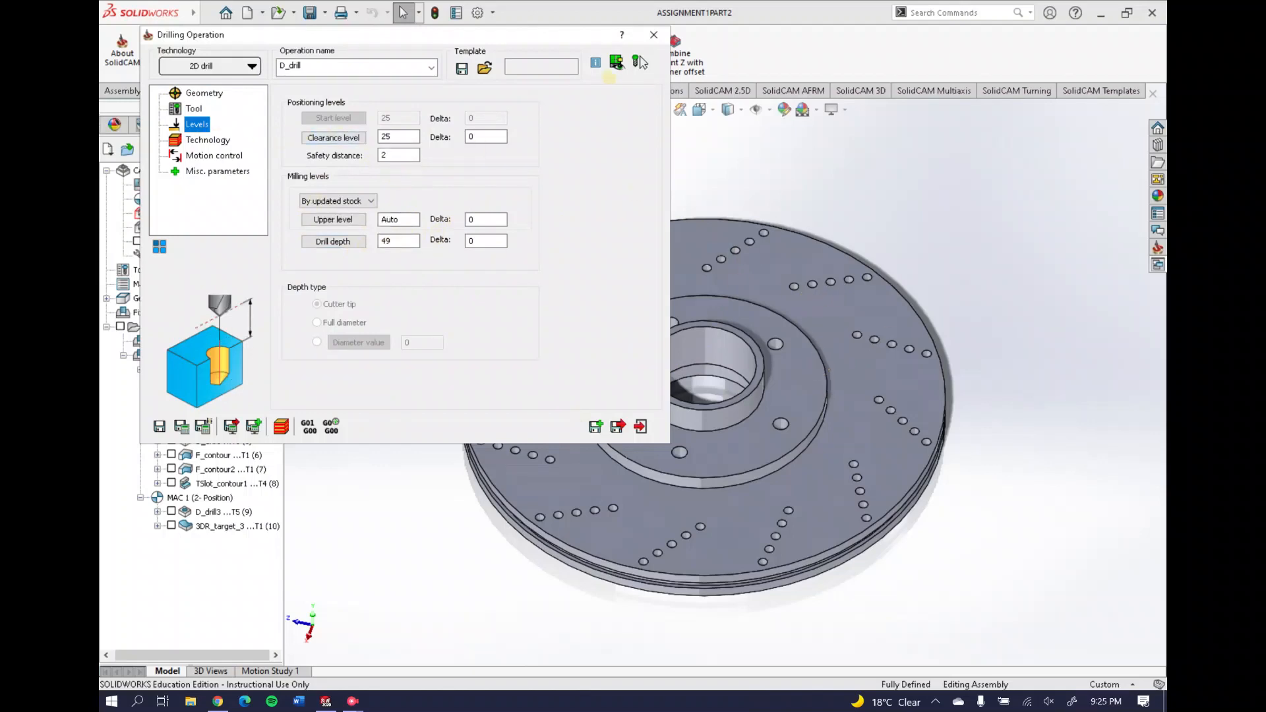
{"action": "left_click", "coordinate": [638, 62]}
Simulate D_drill in SolidVerify and confirm the five hub holes in the Rest Material view
{"action": "right_click", "coordinate": [212, 426]}
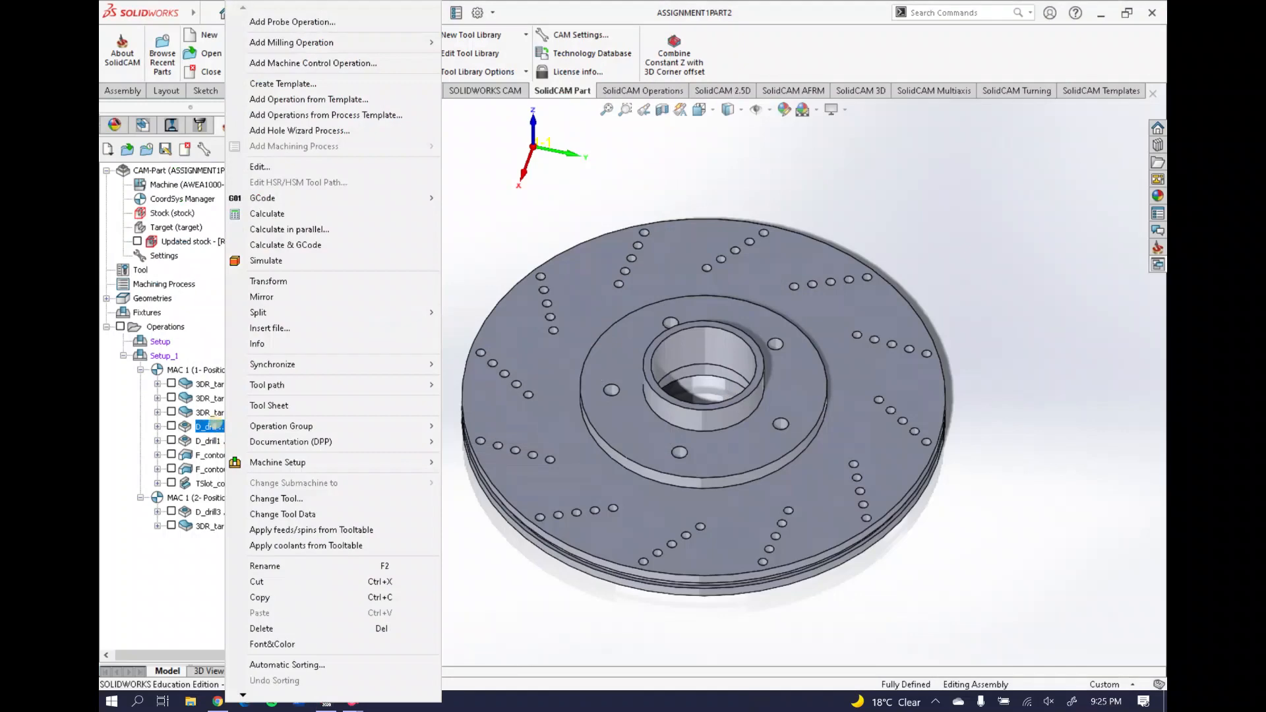
{"action": "left_click", "coordinate": [267, 260]}
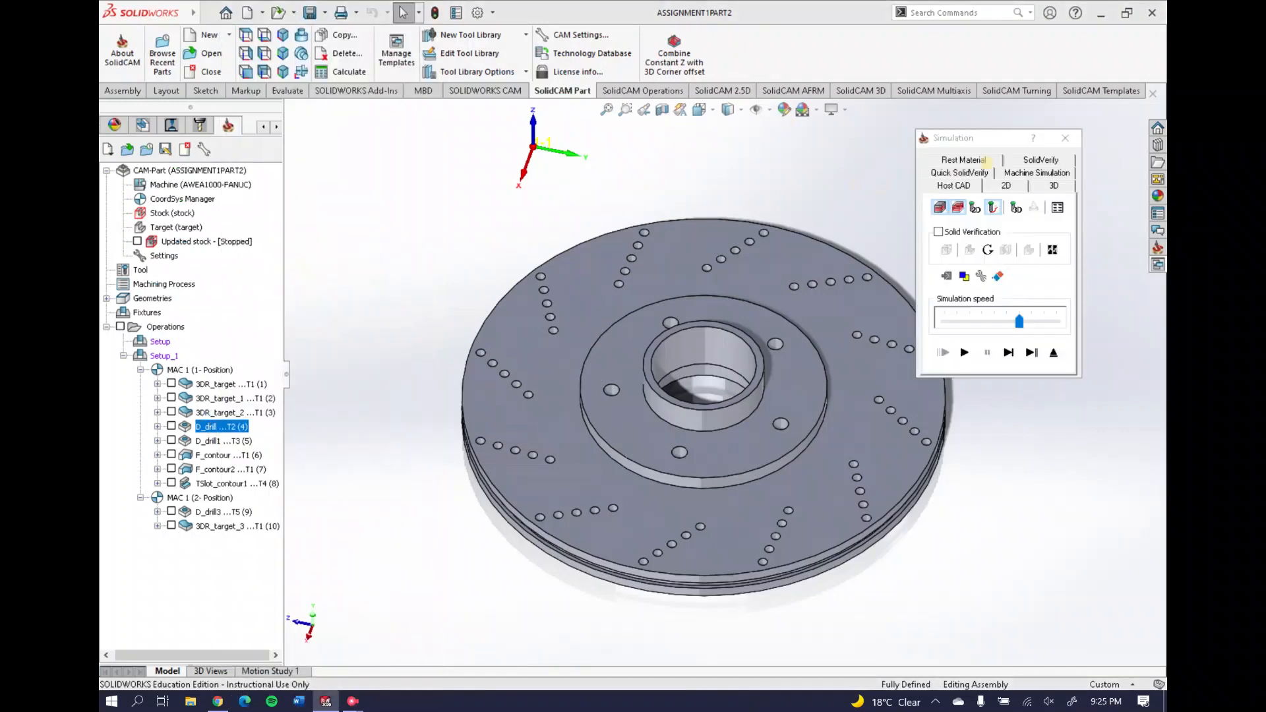
{"action": "left_click", "coordinate": [1041, 160]}
{"action": "left_click", "coordinate": [964, 352]}
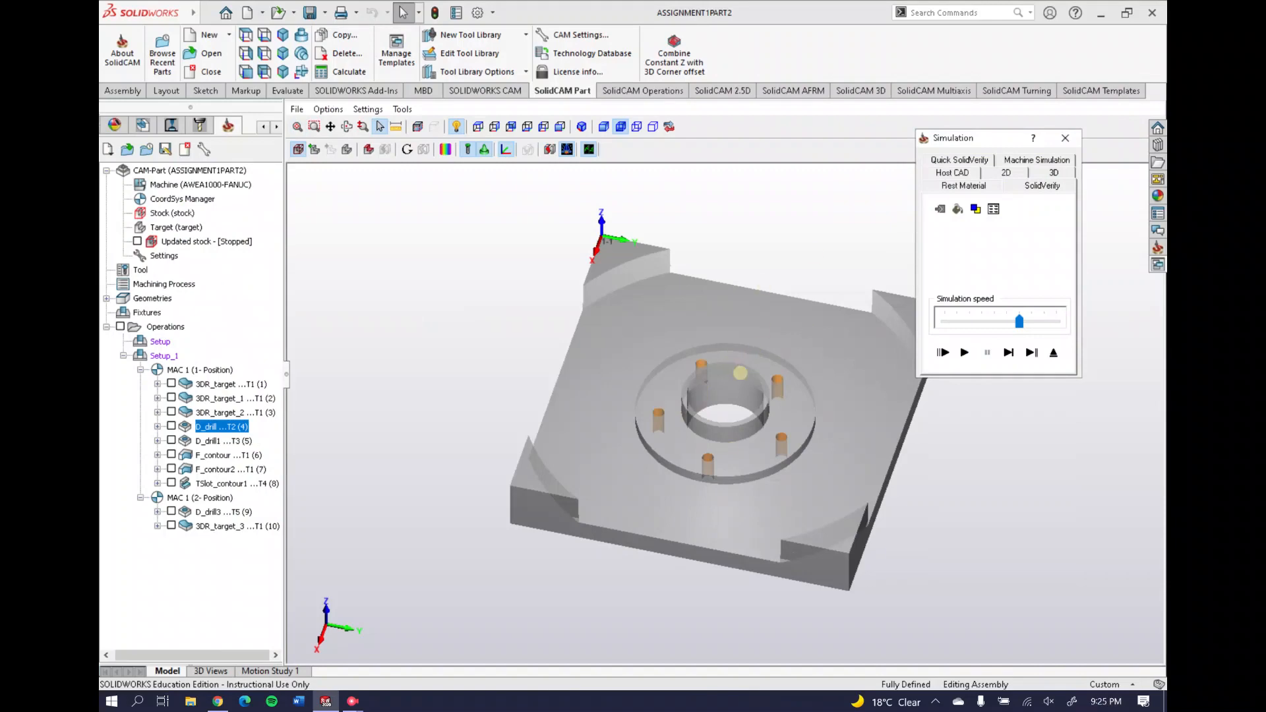
{"action": "left_click", "coordinate": [964, 185]}
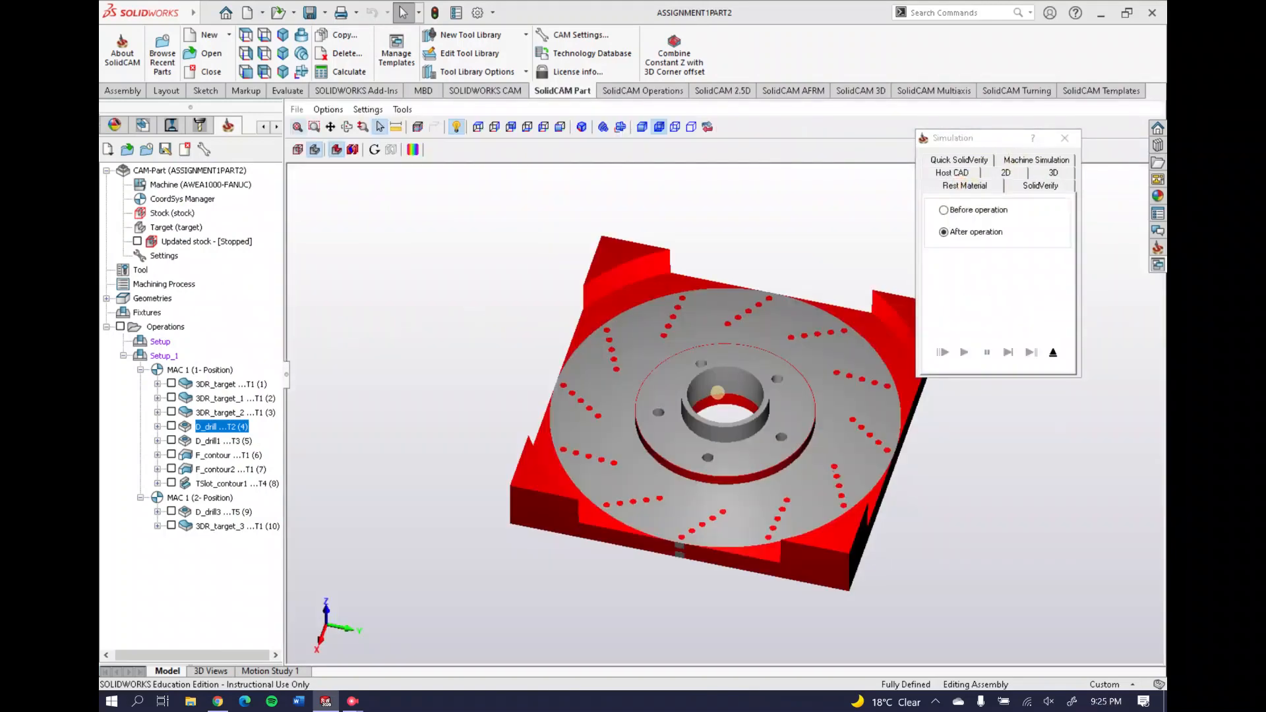
{"action": "middle_click_drag", "start_coordinate": [706, 417], "coordinate": [688, 449]}
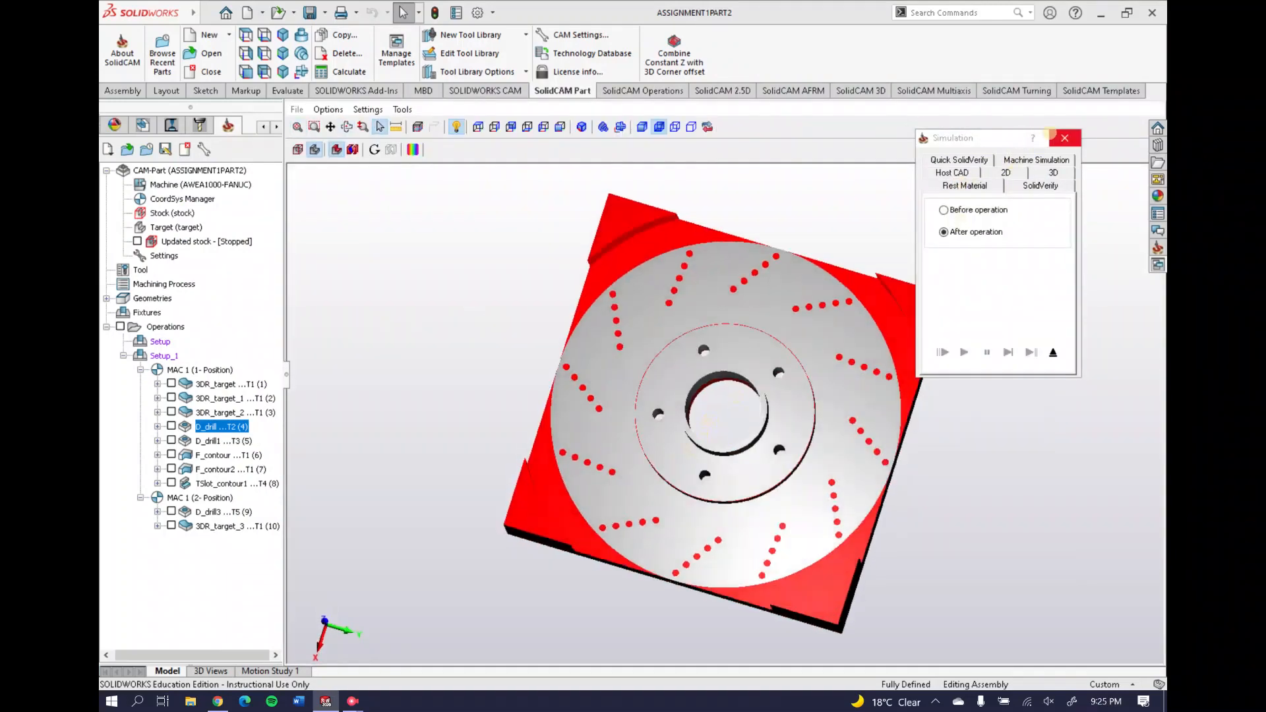
{"action": "left_click", "coordinate": [1065, 138]}
Review D_drill1's 6 mm tool and preview its 60 drill points along the disc's curved rows
{"action": "left_click", "coordinate": [210, 440]}
{"action": "right_click", "coordinate": [209, 440]}
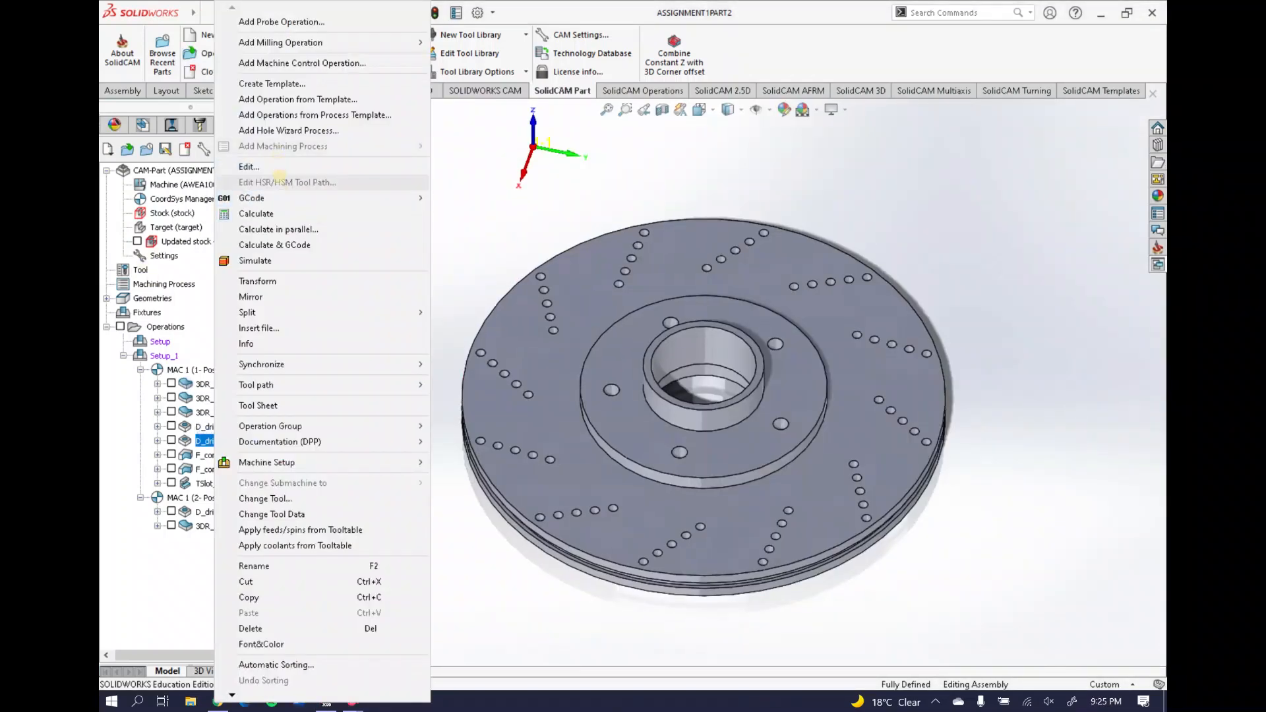
{"action": "left_click", "coordinate": [286, 164]}
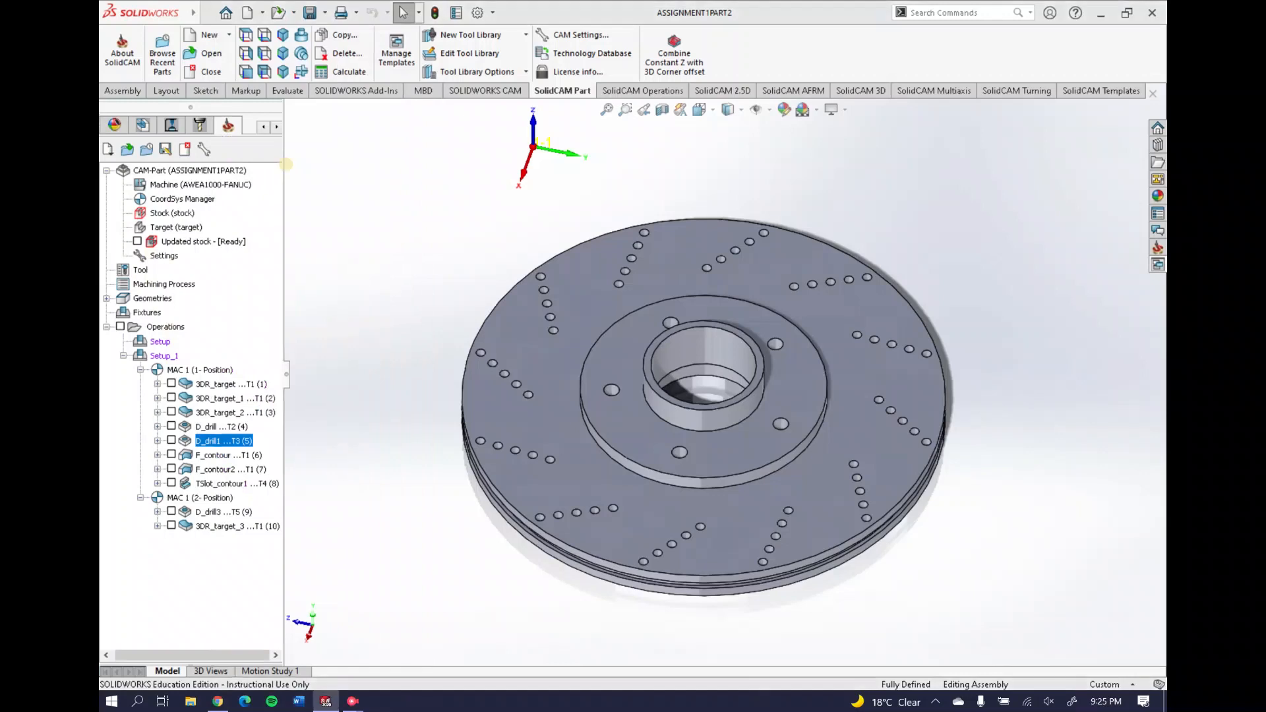
{"action": "left_click", "coordinate": [194, 109]}
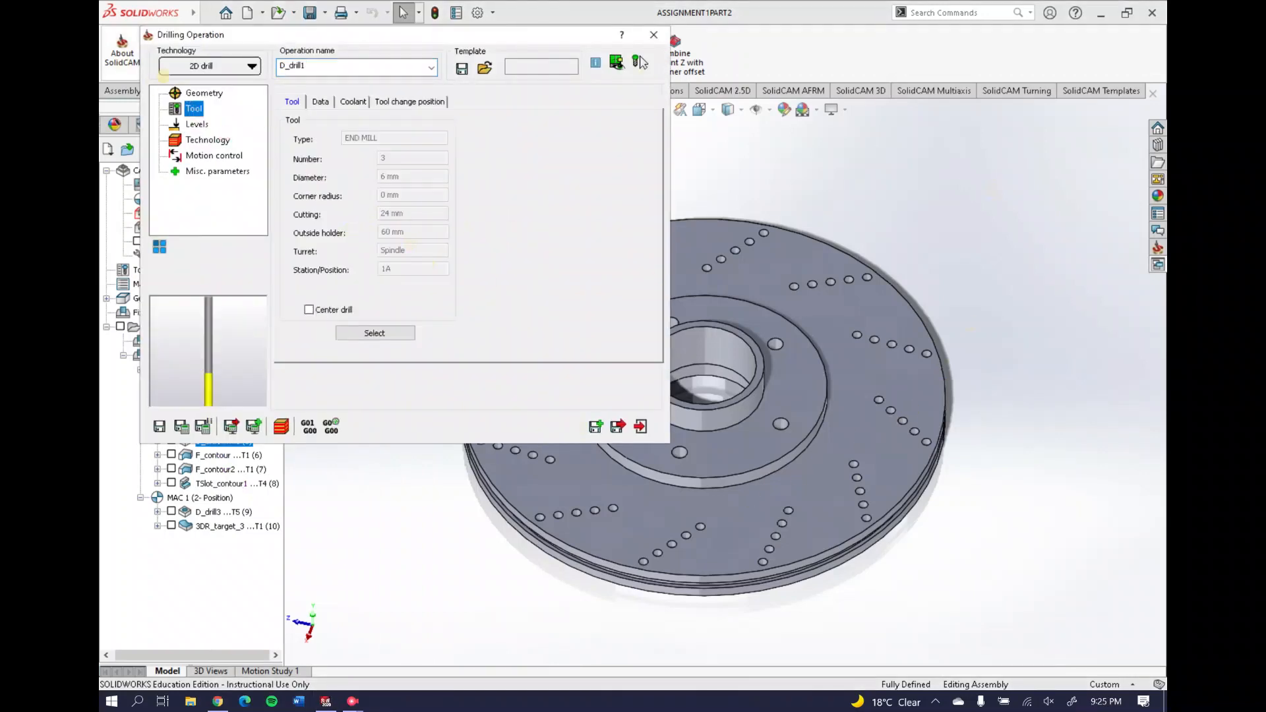
{"action": "left_click", "coordinate": [204, 93]}
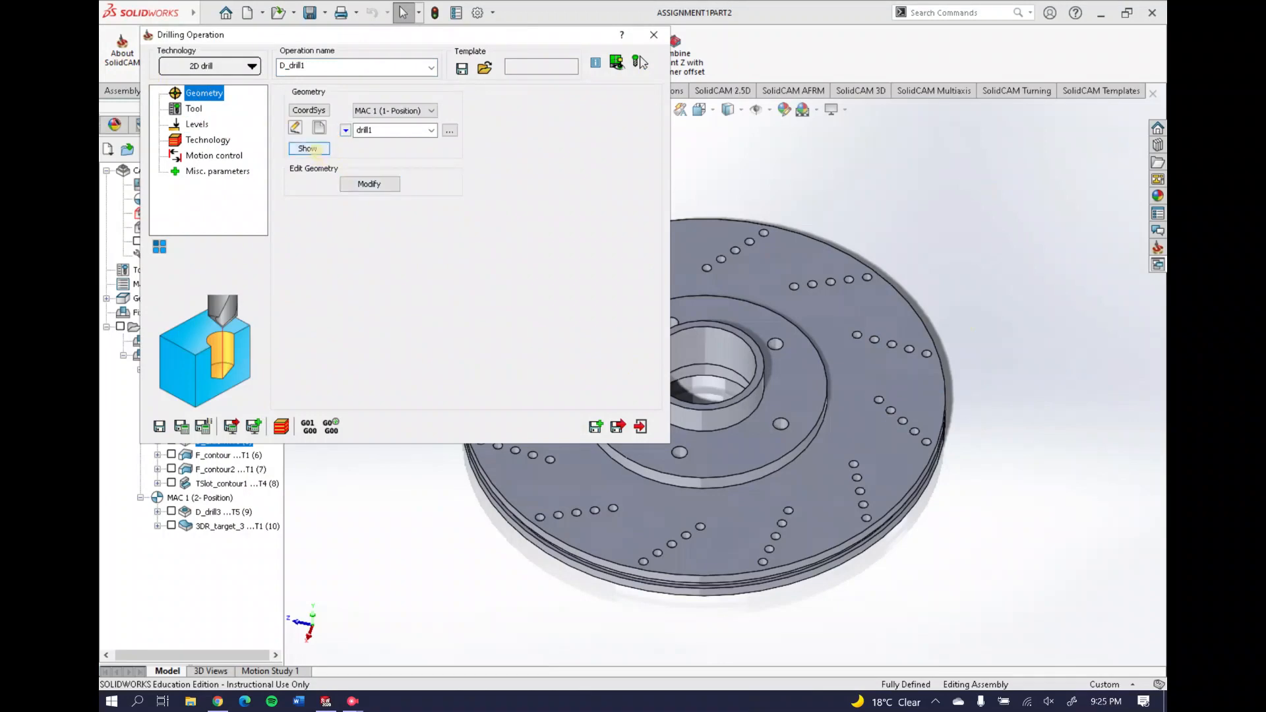
{"action": "left_click", "coordinate": [308, 149]}
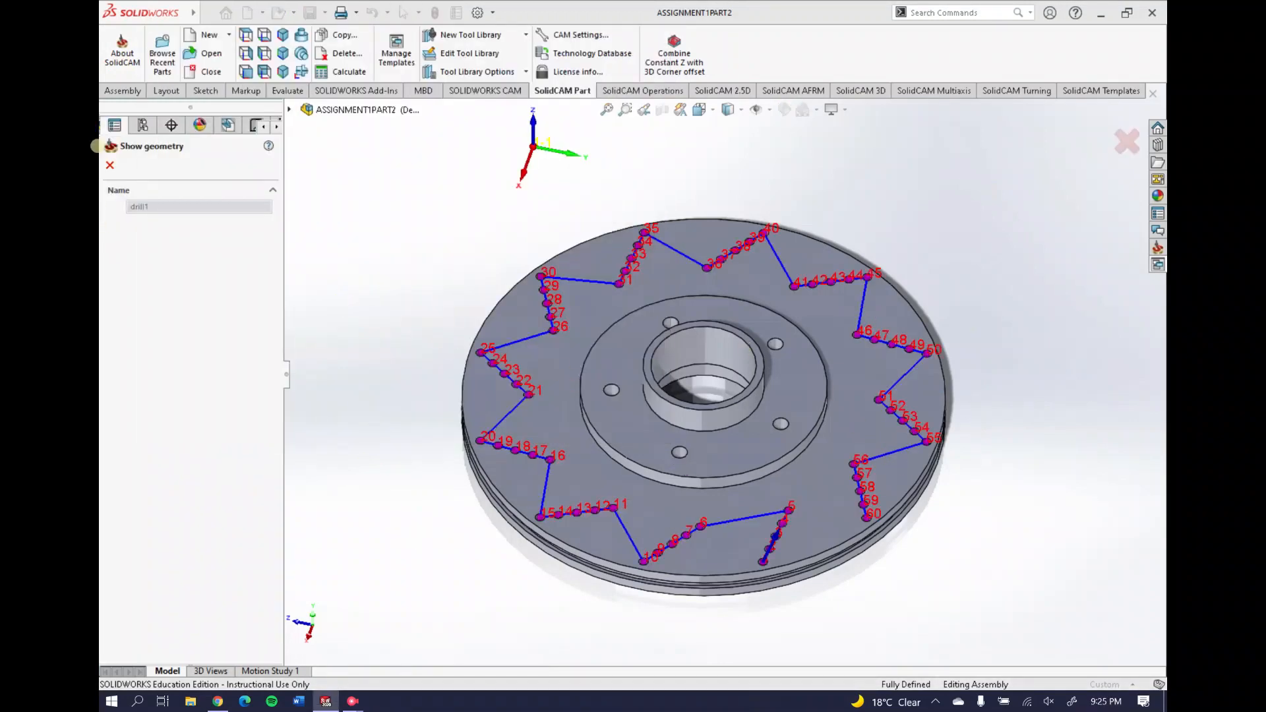
{"action": "left_click", "coordinate": [110, 165]}
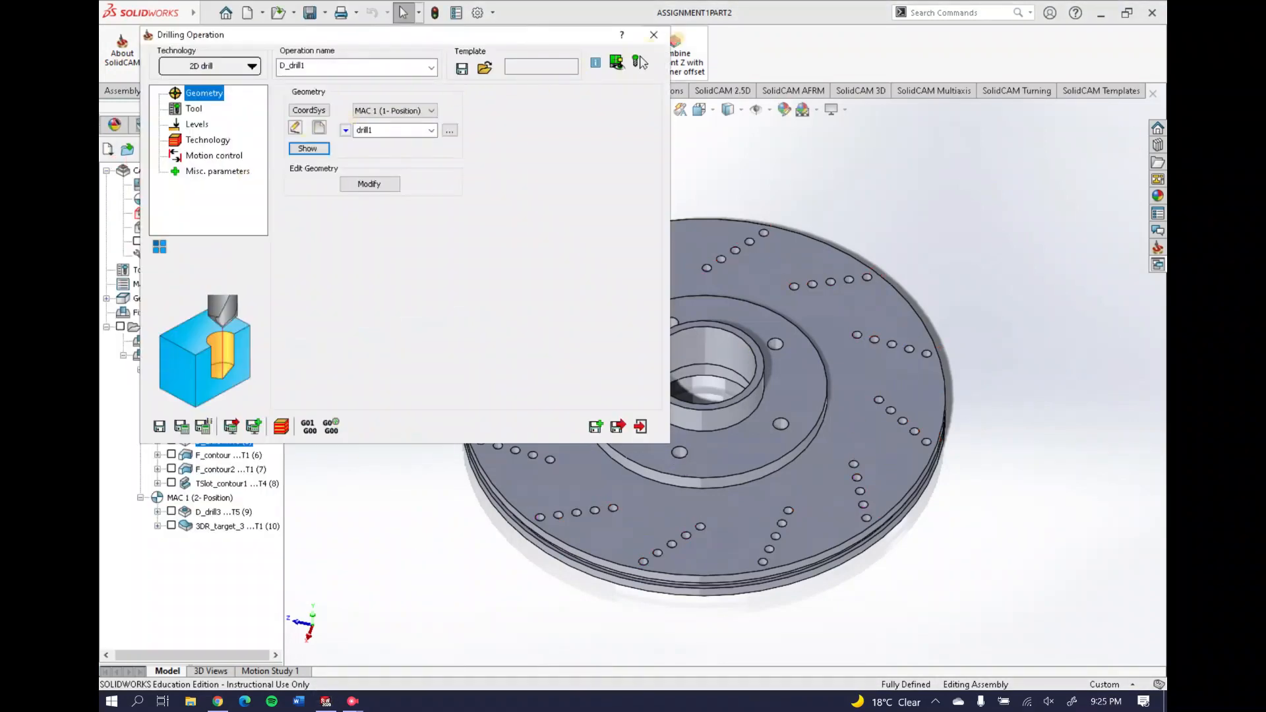
{"action": "left_click", "coordinate": [638, 62]}
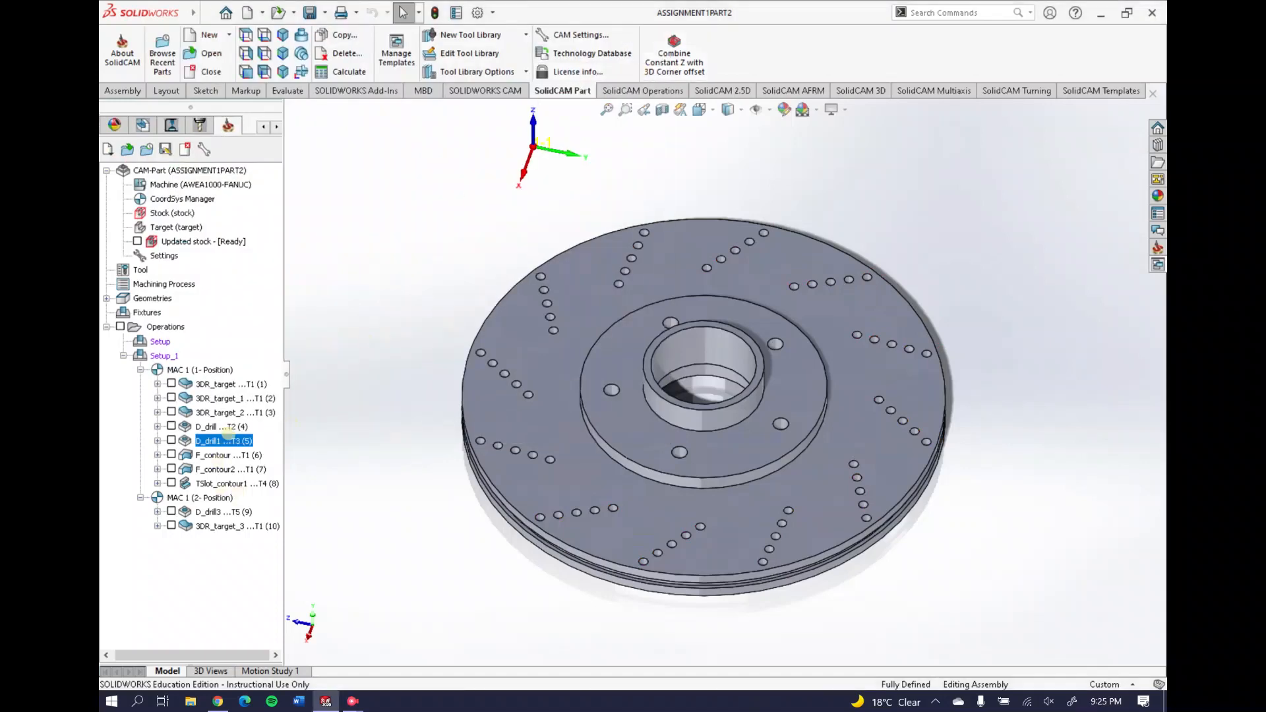
Simulate D_drill1 in 3D, showing rest material and playing the curved-row drilling toolpath
{"action": "right_click", "coordinate": [228, 439]}
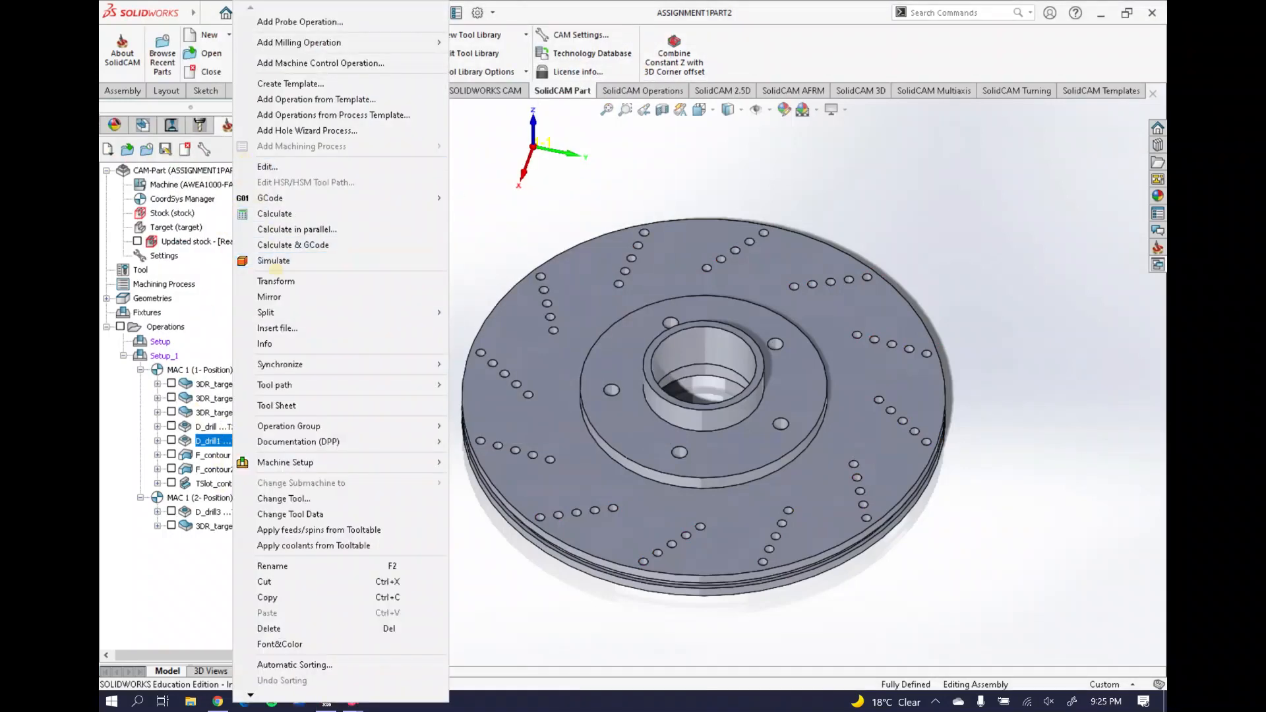
{"action": "left_click", "coordinate": [273, 260]}
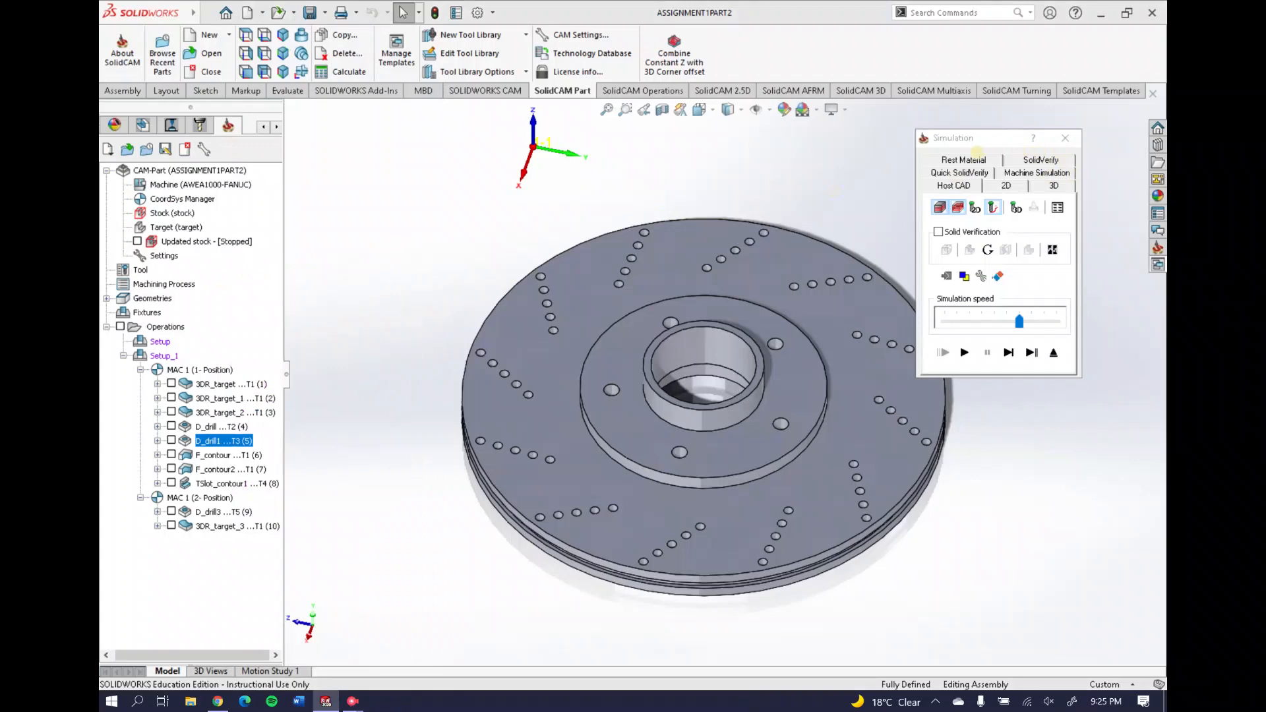
{"action": "left_click", "coordinate": [970, 159]}
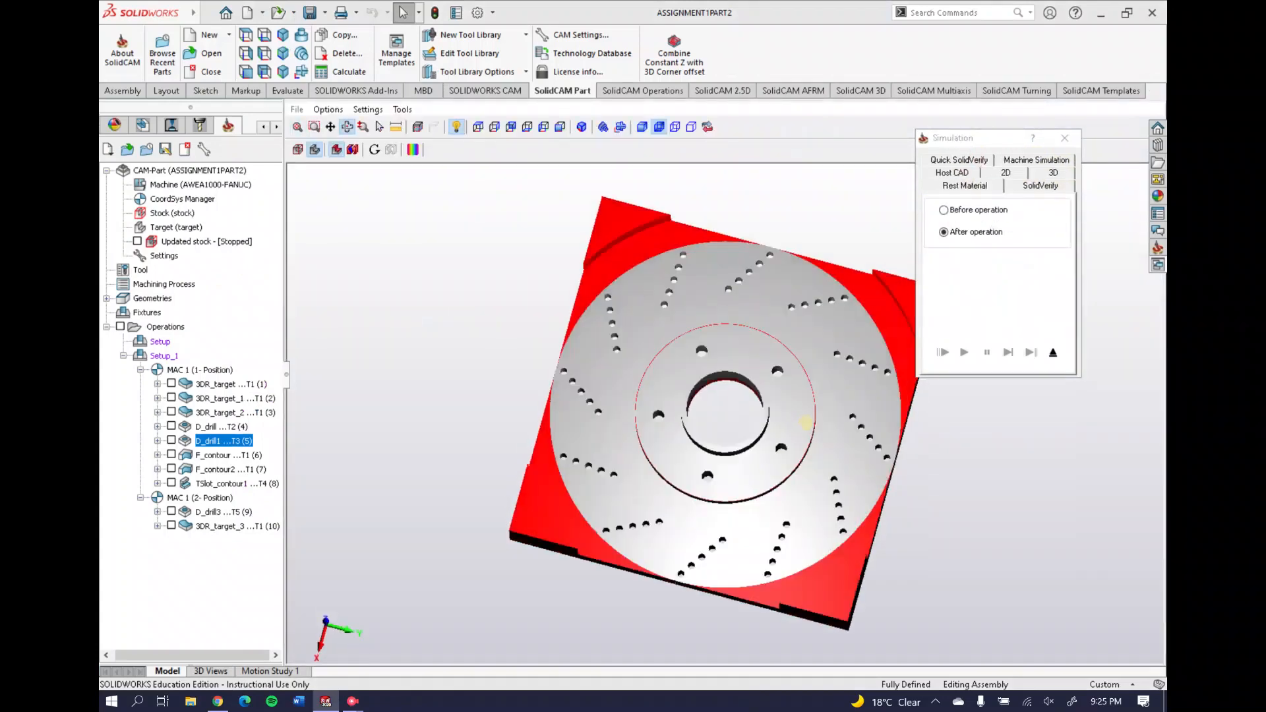
{"action": "left_click", "coordinate": [1041, 186]}
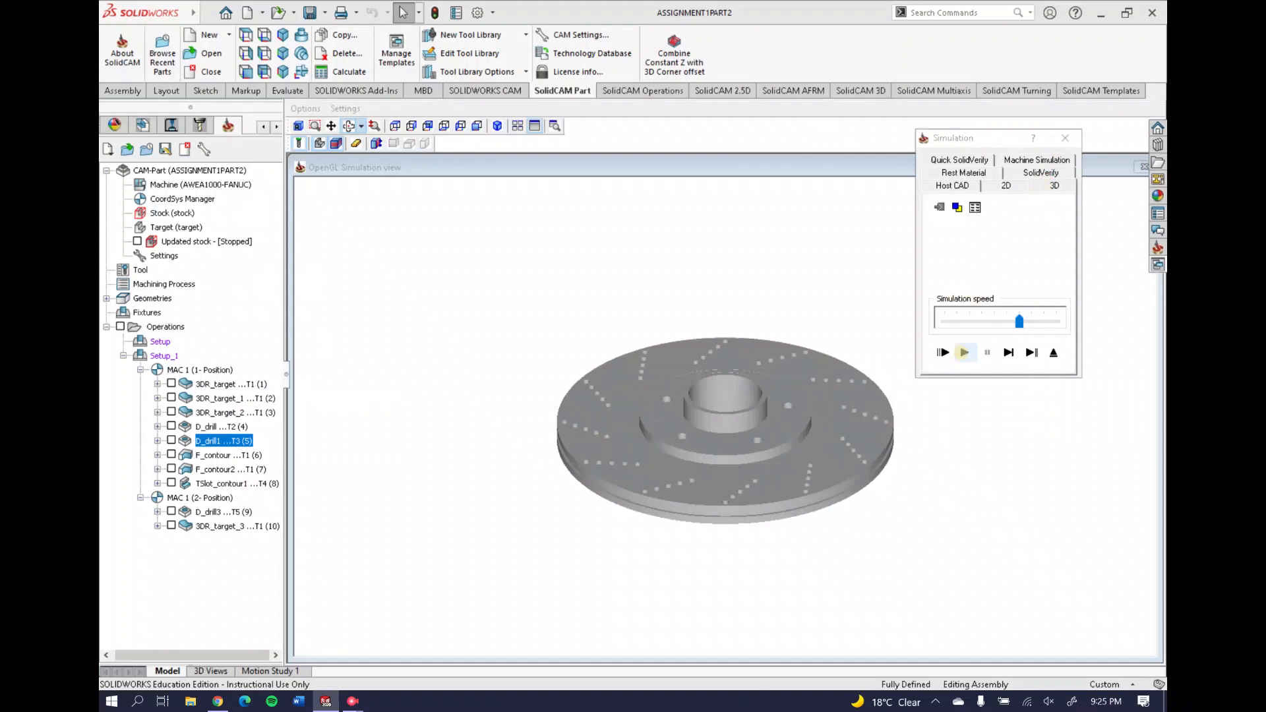
{"action": "left_click", "coordinate": [965, 353]}
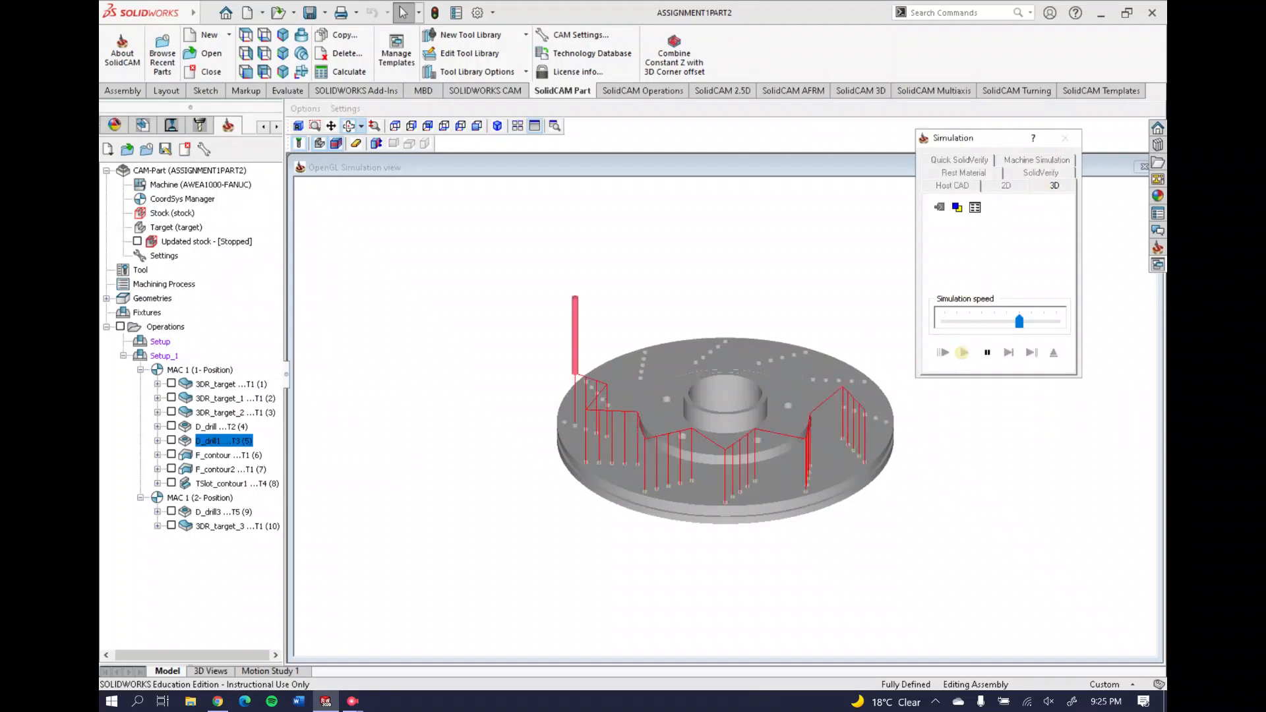
{"action": "middle_click_drag", "start_coordinate": [789, 351], "coordinate": [793, 376]}
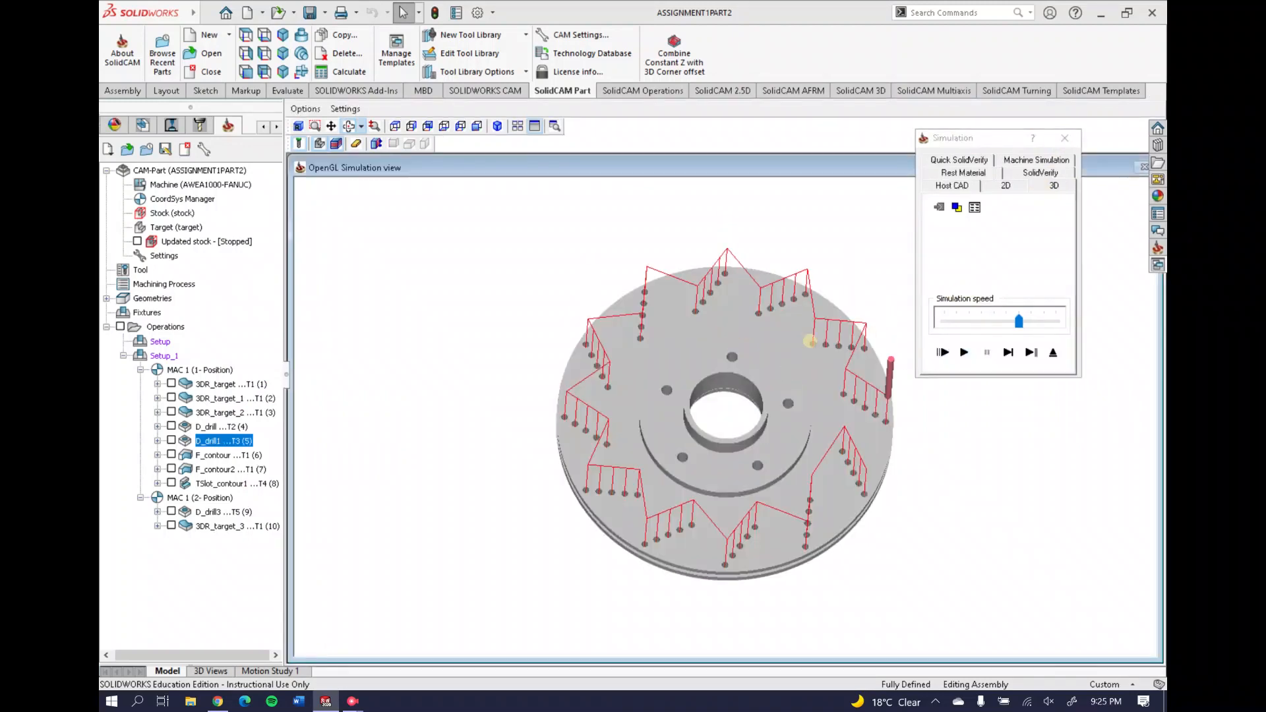
{"action": "left_click", "coordinate": [1065, 137]}
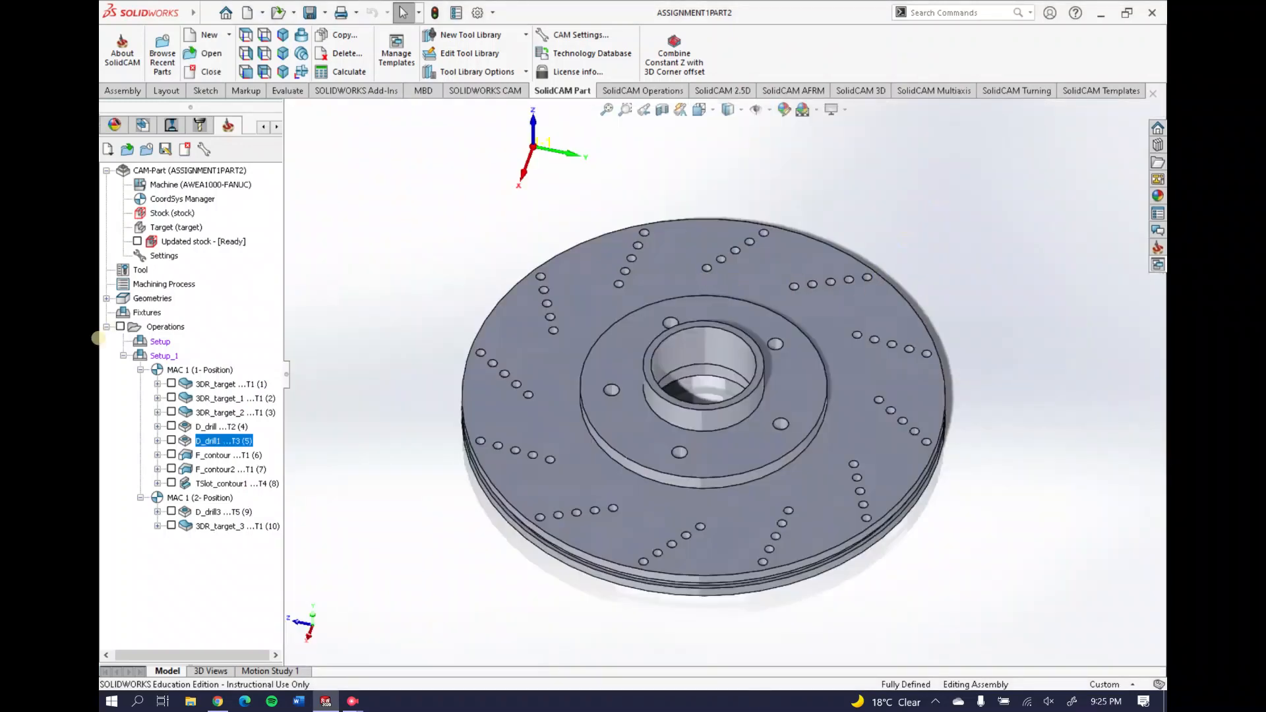
Display the F_contour toolpath on the brake disc
{"action": "right_click", "coordinate": [205, 455]}
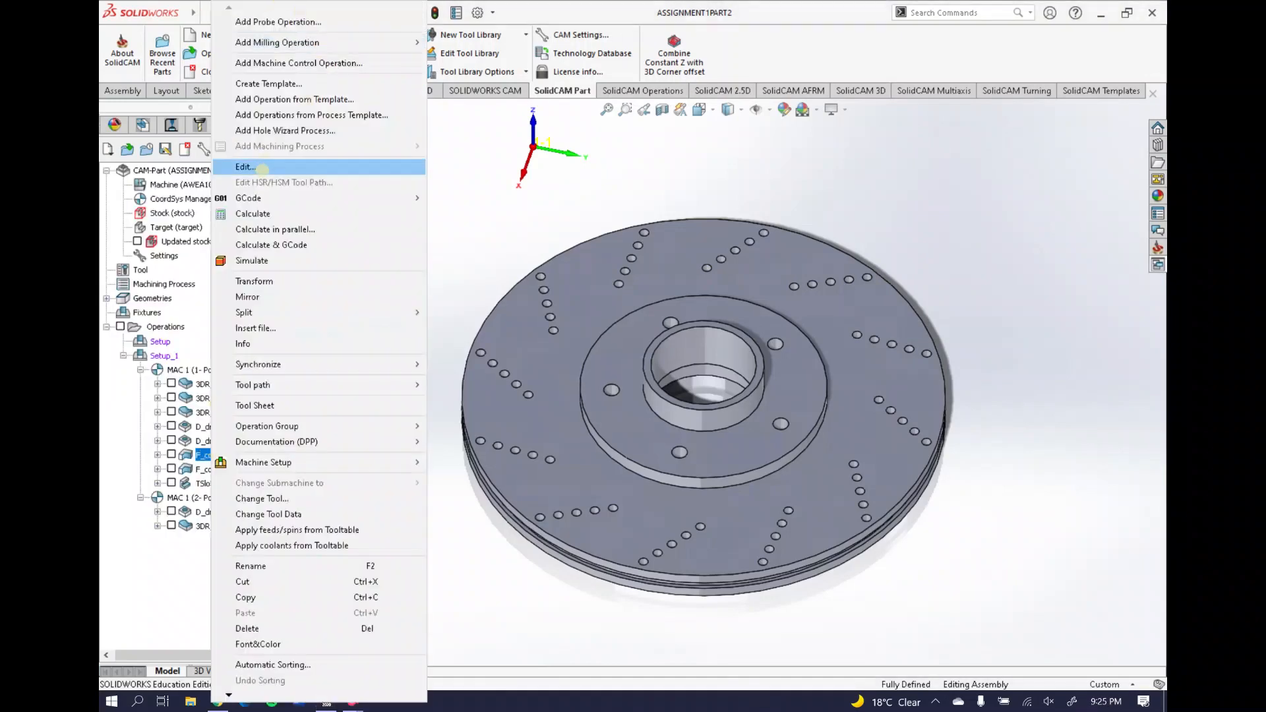
{"action": "left_click", "coordinate": [96, 436]}
{"action": "middle_click_drag", "start_coordinate": [649, 375], "coordinate": [553, 597]}
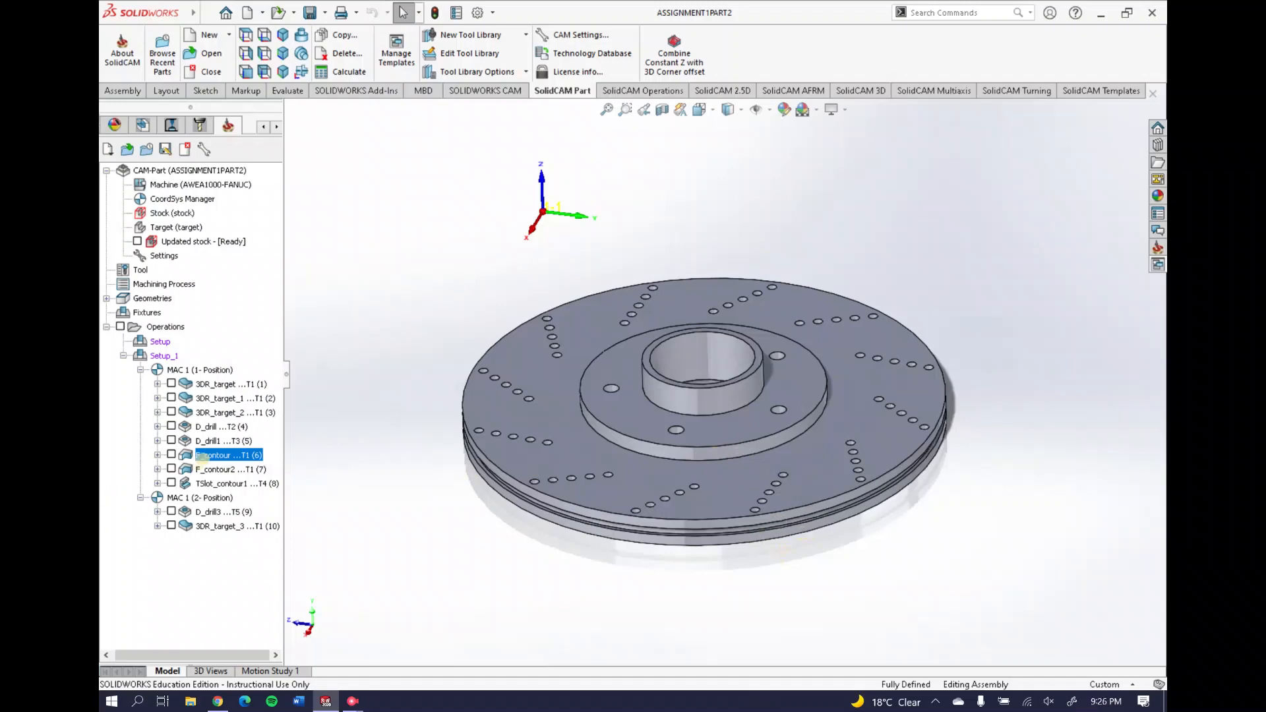
{"action": "right_click", "coordinate": [201, 458]}
{"action": "left_click", "coordinate": [171, 455]}
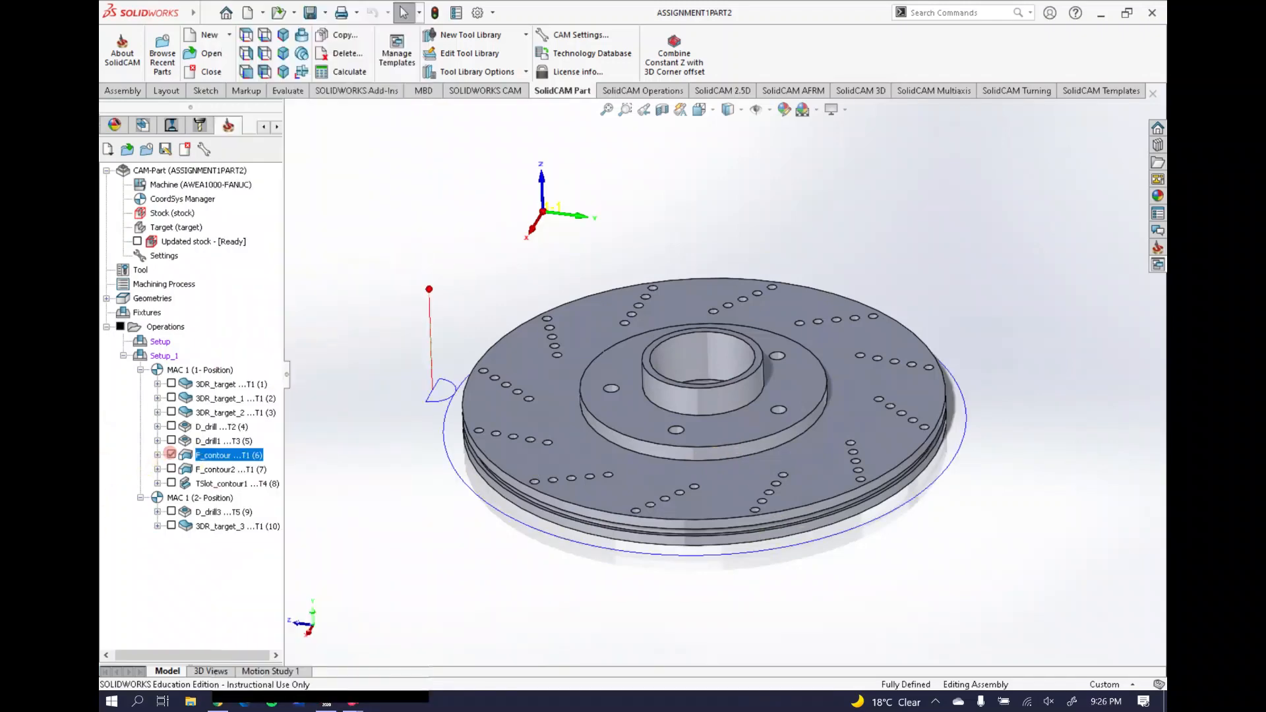
{"action": "middle_click_drag", "start_coordinate": [723, 489], "coordinate": [674, 545]}
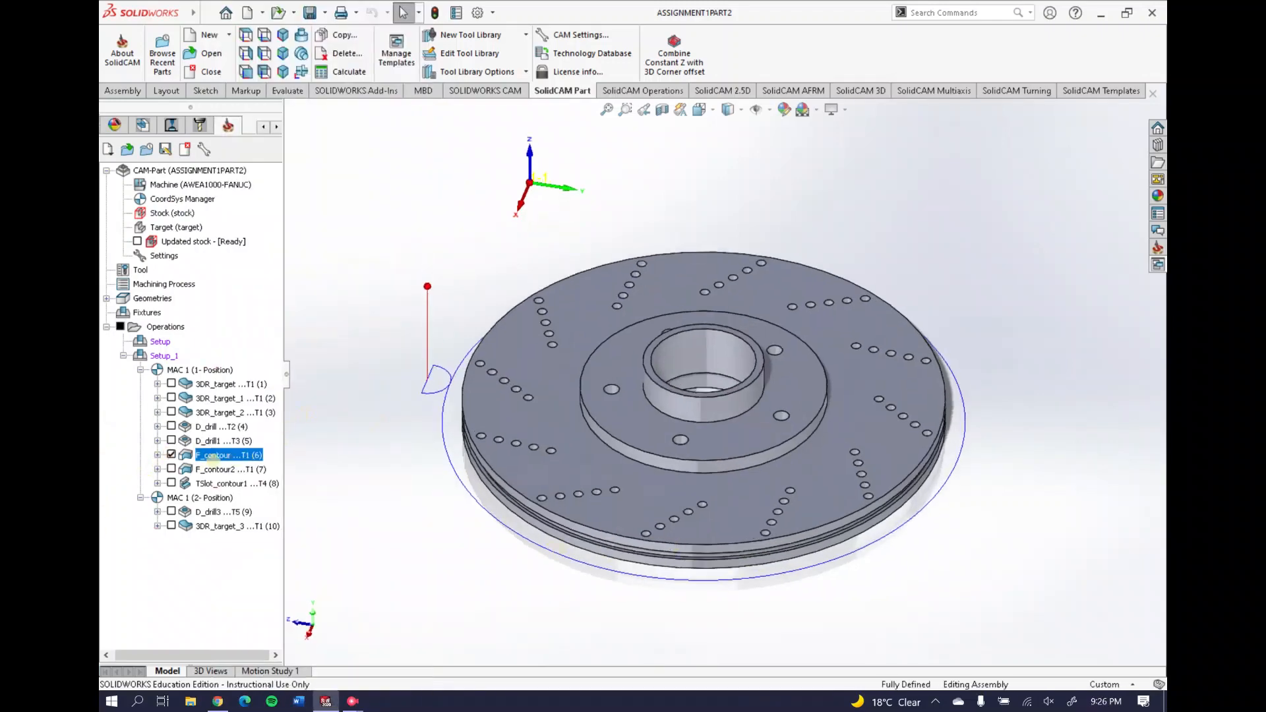
Open F_contour's settings and preview its outer-edge contour geometry
{"action": "right_click", "coordinate": [214, 455]}
{"action": "left_click", "coordinate": [306, 171]}
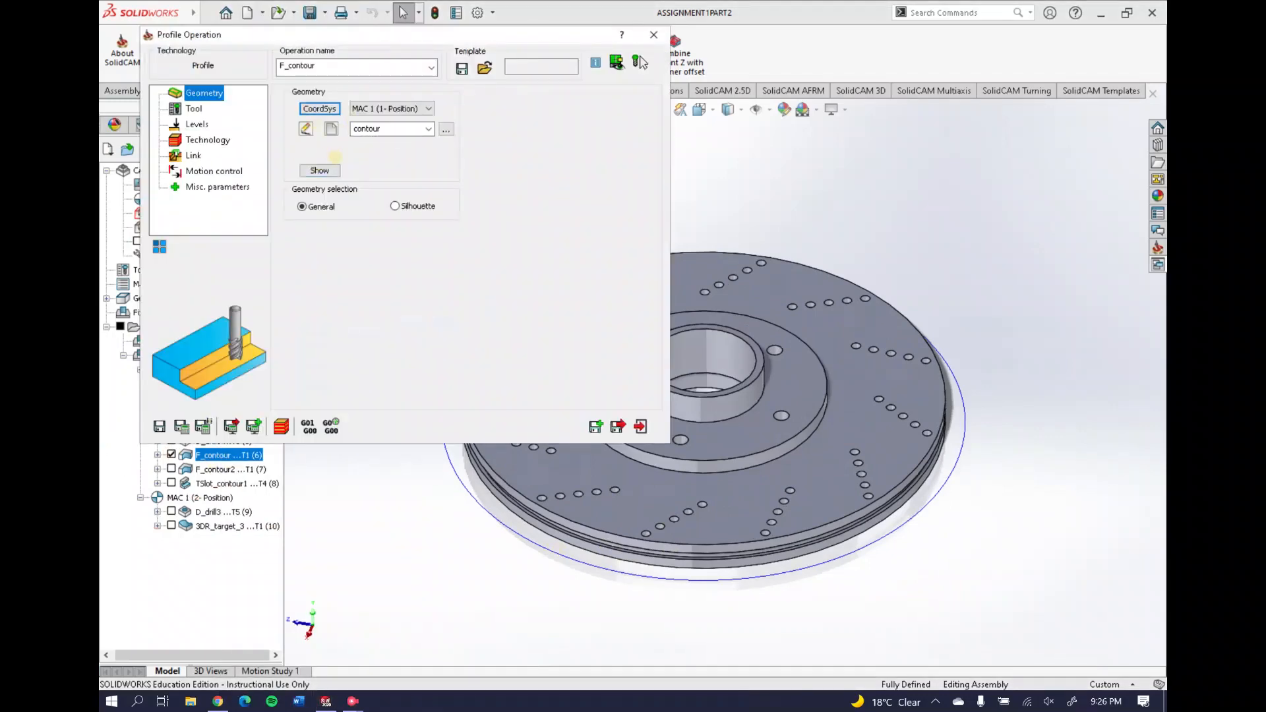
{"action": "left_click", "coordinate": [320, 170]}
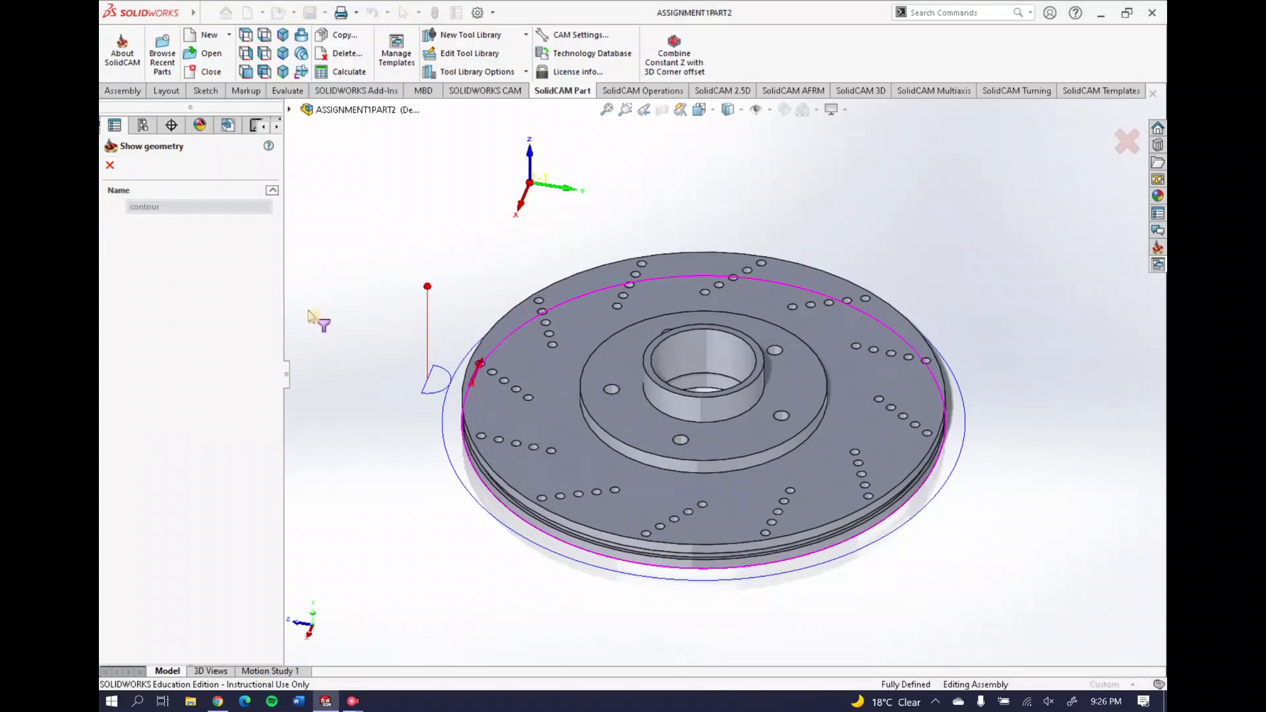
{"action": "left_click", "coordinate": [110, 165]}
Check F_contour's tool, 49 mm depth levels and left-side one-finish-pass technology, then close it
{"action": "left_click", "coordinate": [192, 108]}
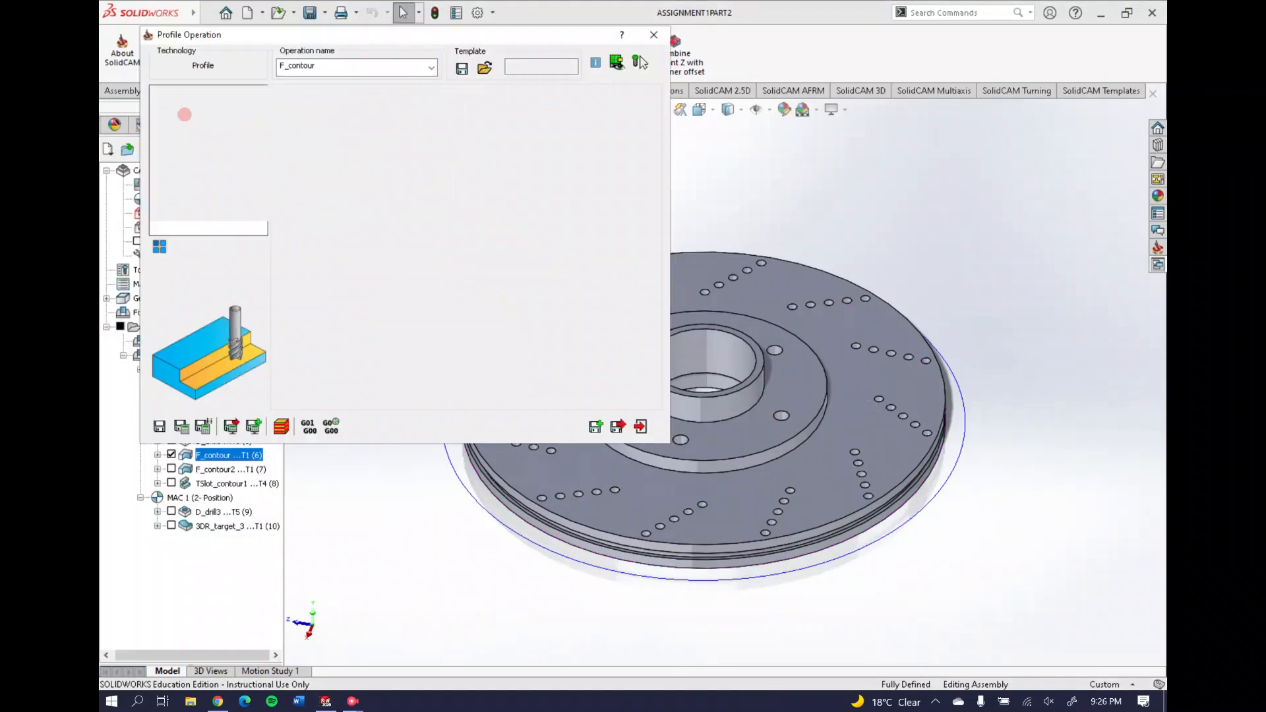
{"action": "left_click", "coordinate": [196, 124]}
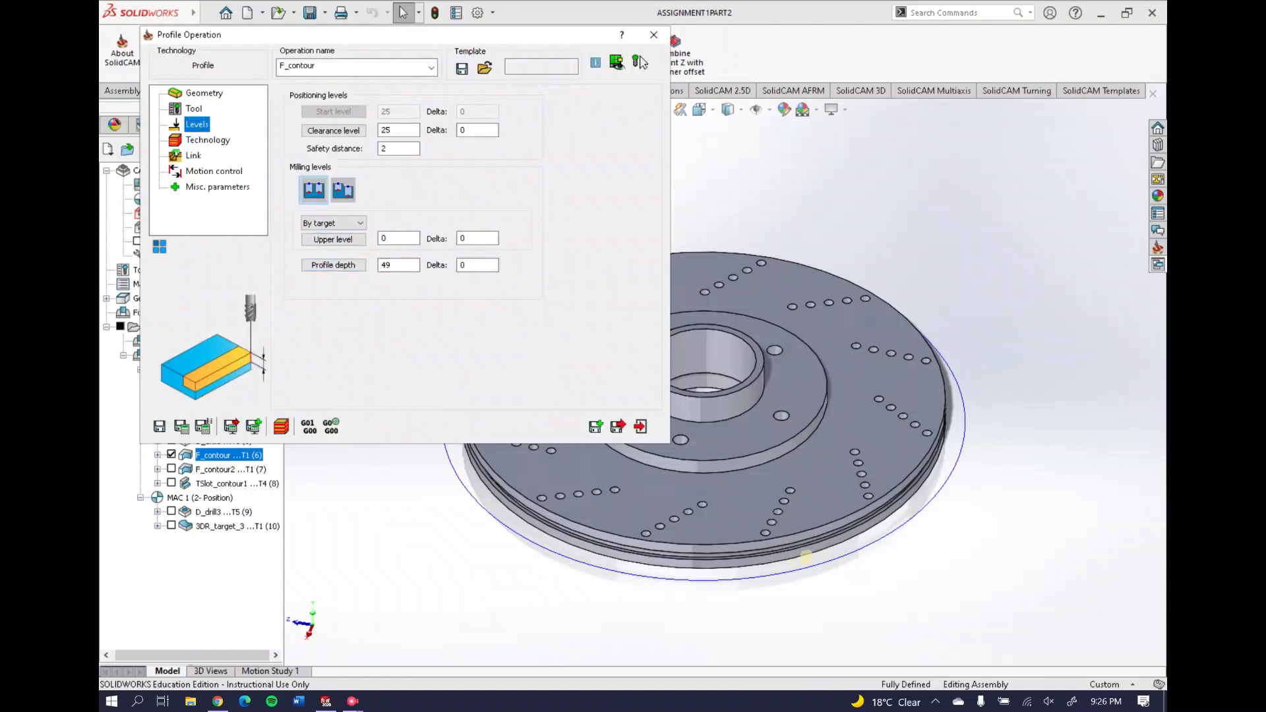
{"action": "left_click", "coordinate": [208, 140]}
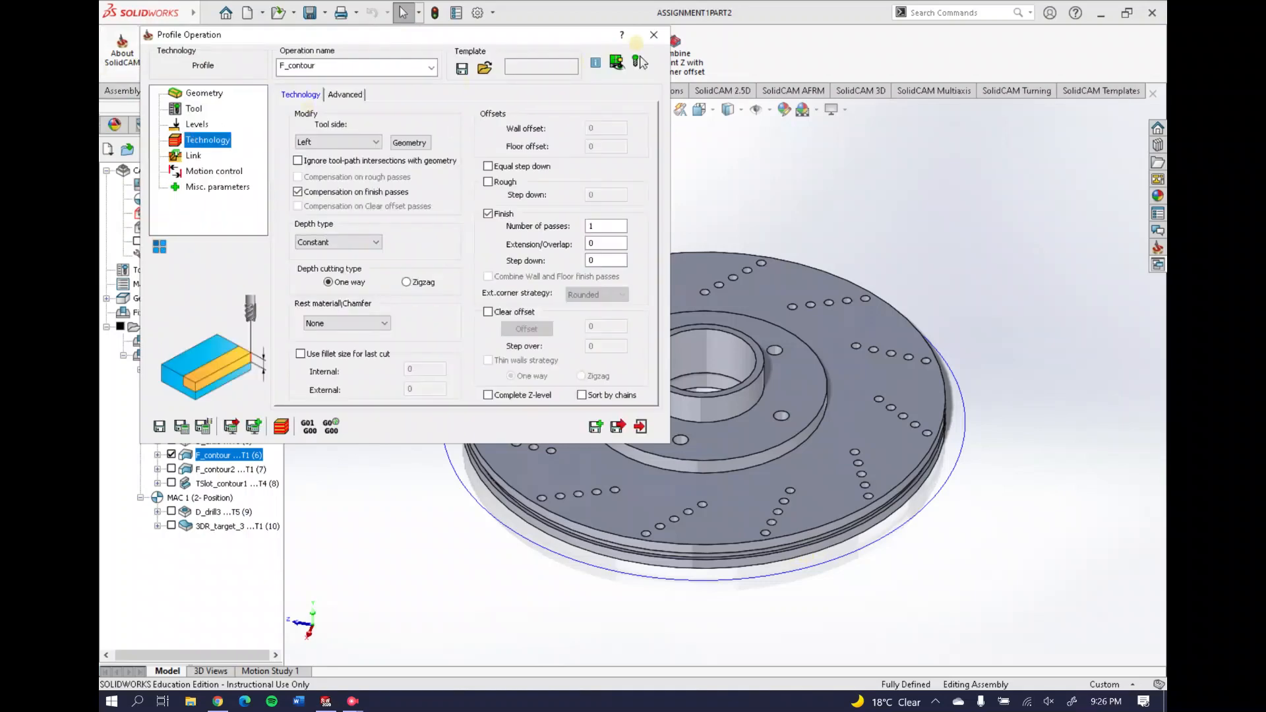
{"action": "left_click", "coordinate": [654, 35]}
{"action": "right_click", "coordinate": [206, 455]}
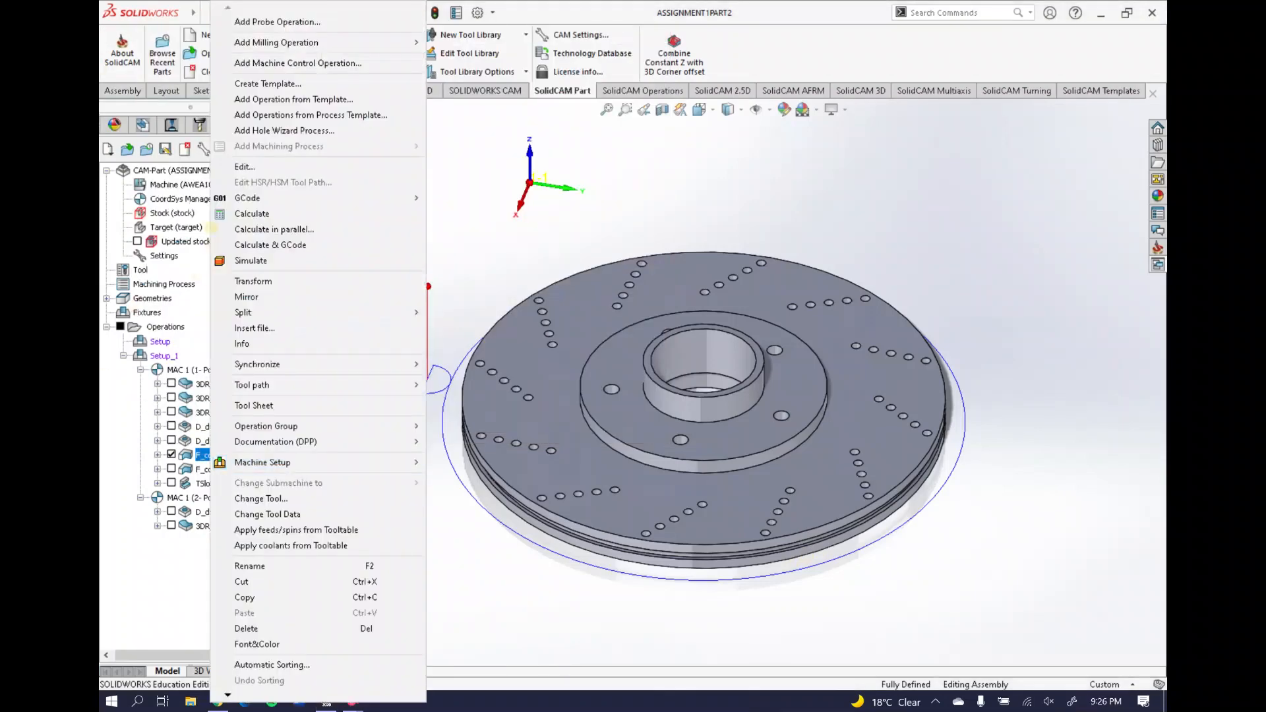
Run a SolidVerify simulation of F_contour cutting the disc's outer profile
{"action": "left_click", "coordinate": [216, 262]}
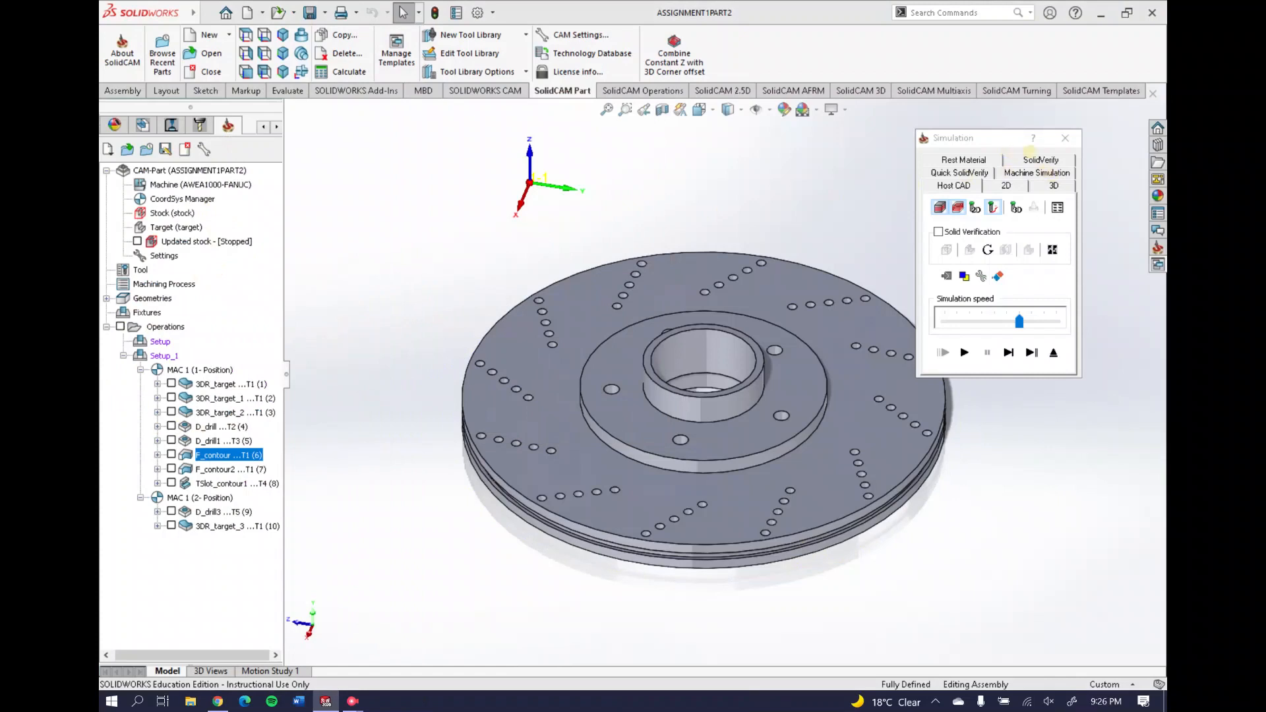
{"action": "left_click", "coordinate": [1037, 159]}
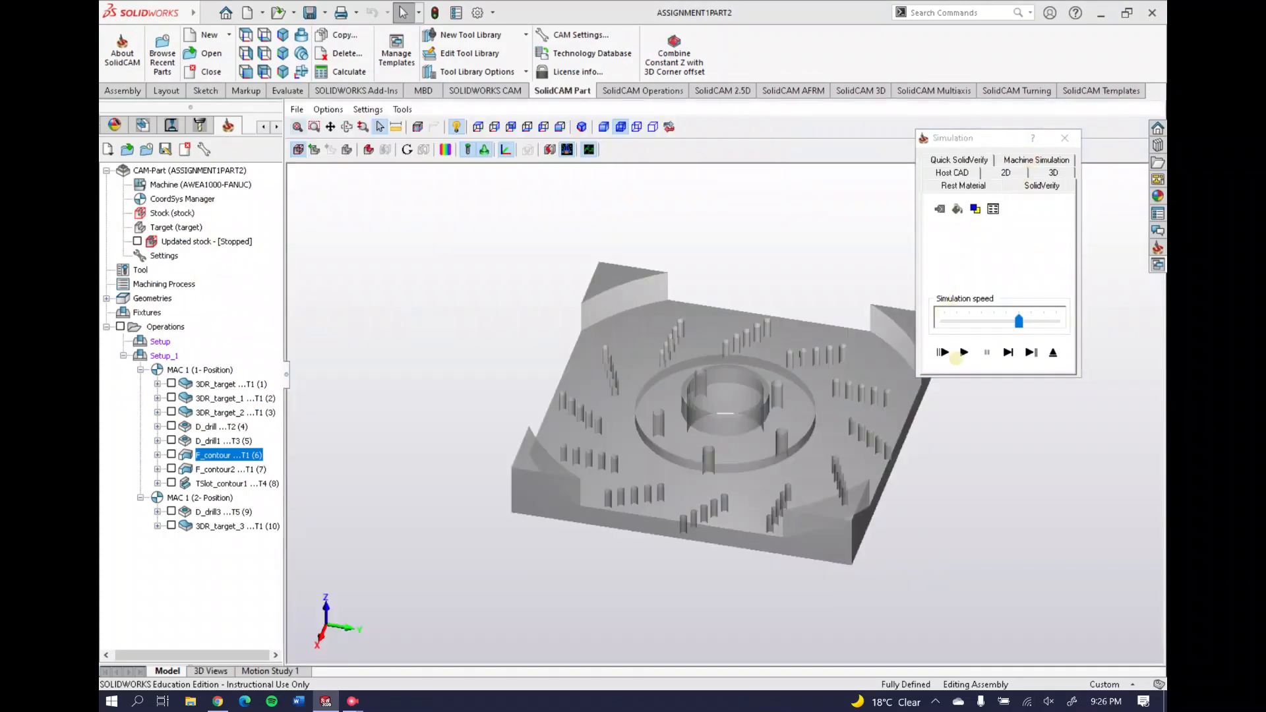
{"action": "left_click", "coordinate": [960, 355]}
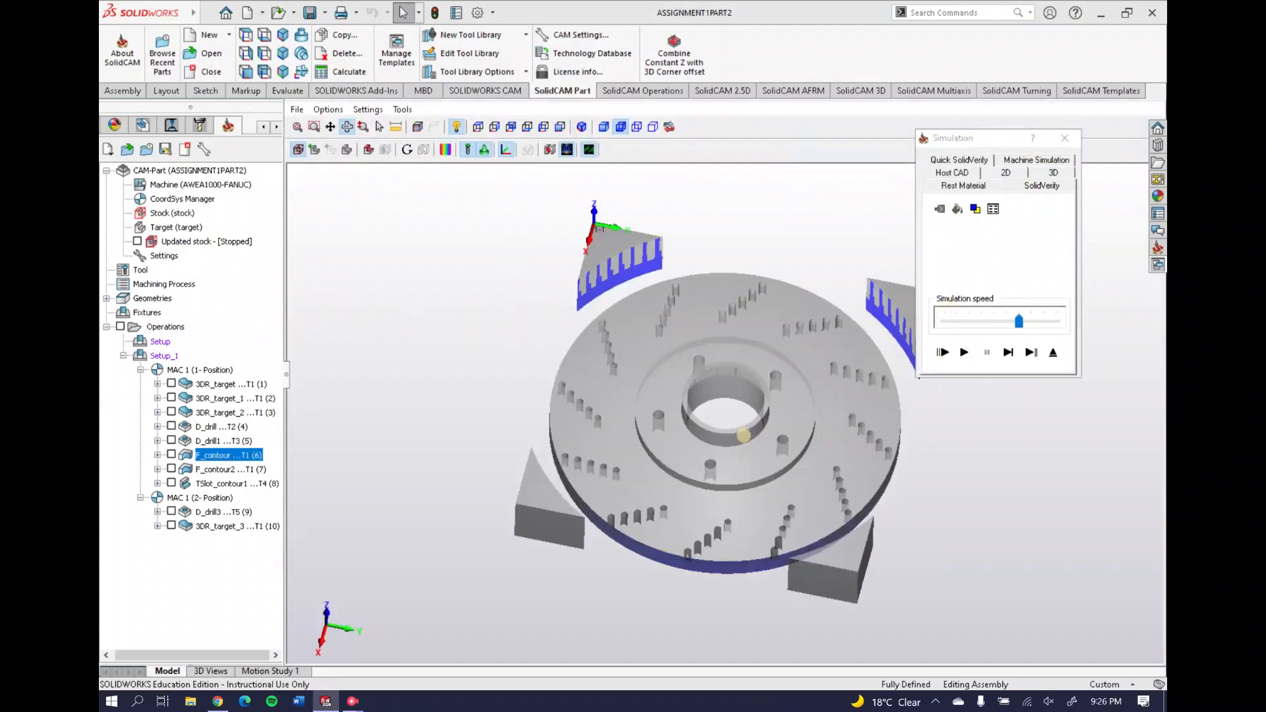
{"action": "left_click", "coordinate": [1065, 138]}
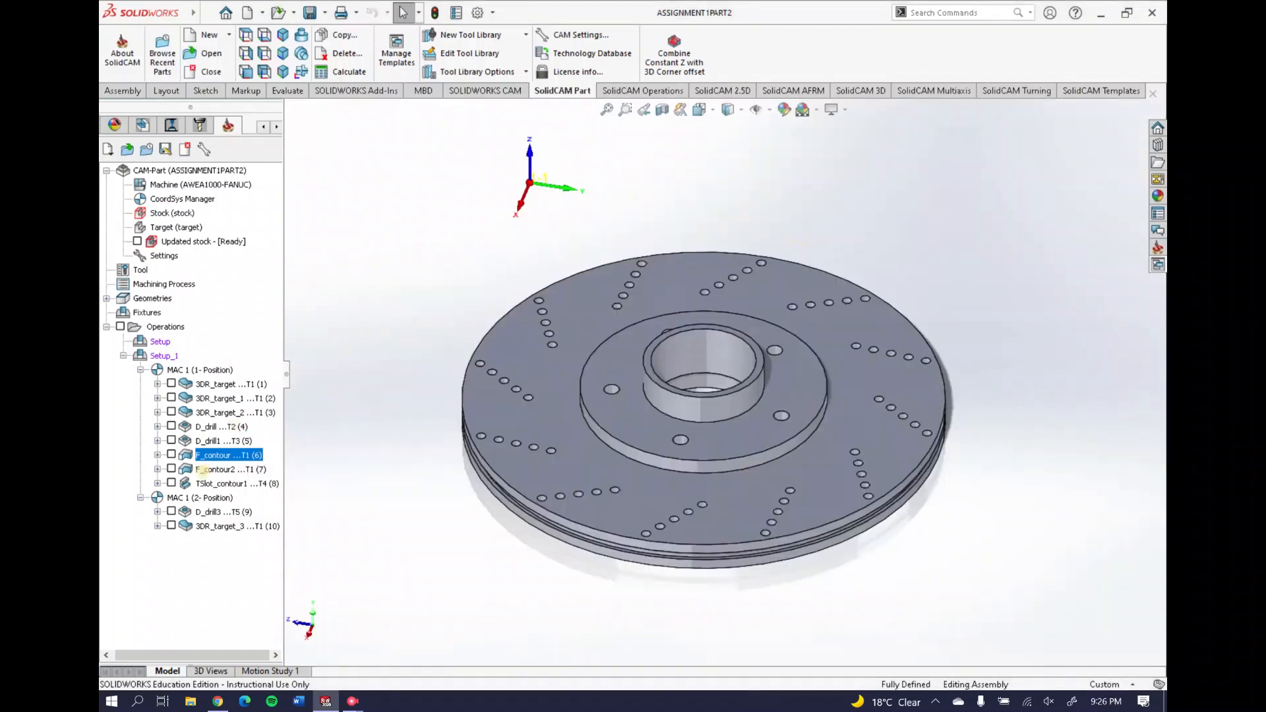
{"action": "right_click", "coordinate": [202, 469]}
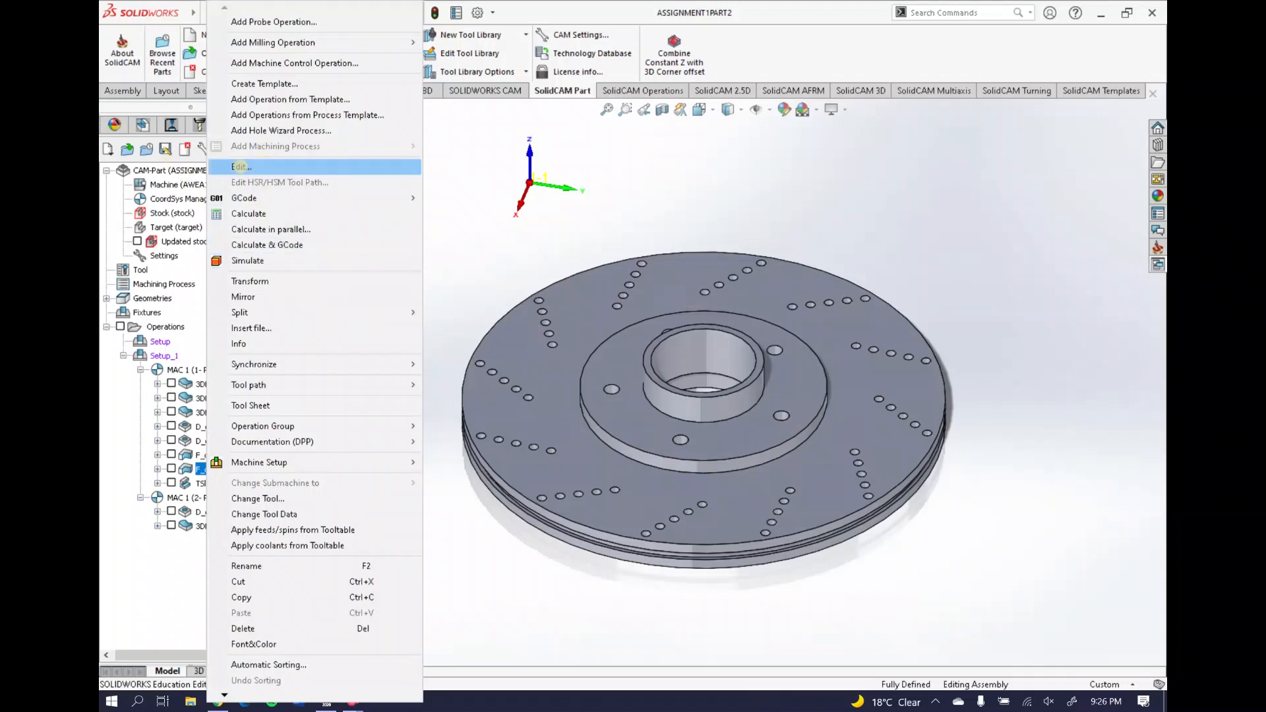
Review F_contour2's 25 mm end mill and its contour2 geometry around the hub
{"action": "left_click", "coordinate": [241, 168]}
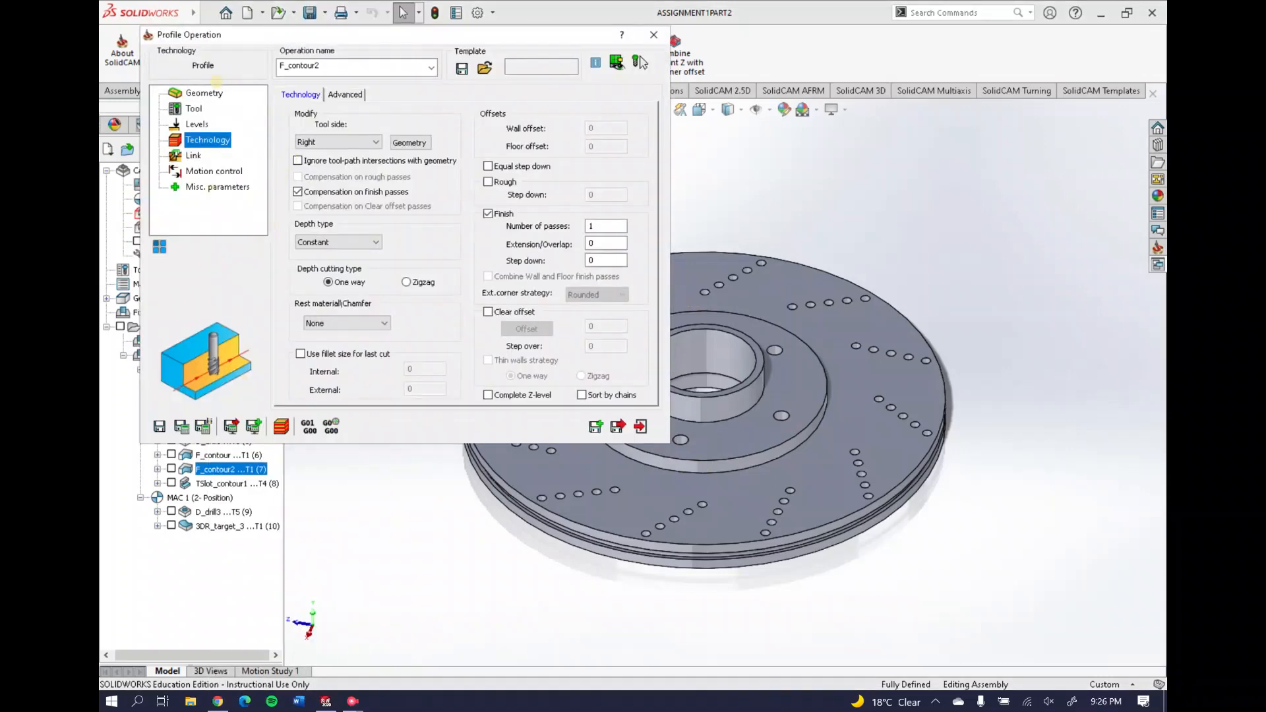
{"action": "left_click", "coordinate": [204, 93]}
{"action": "left_click", "coordinate": [194, 109]}
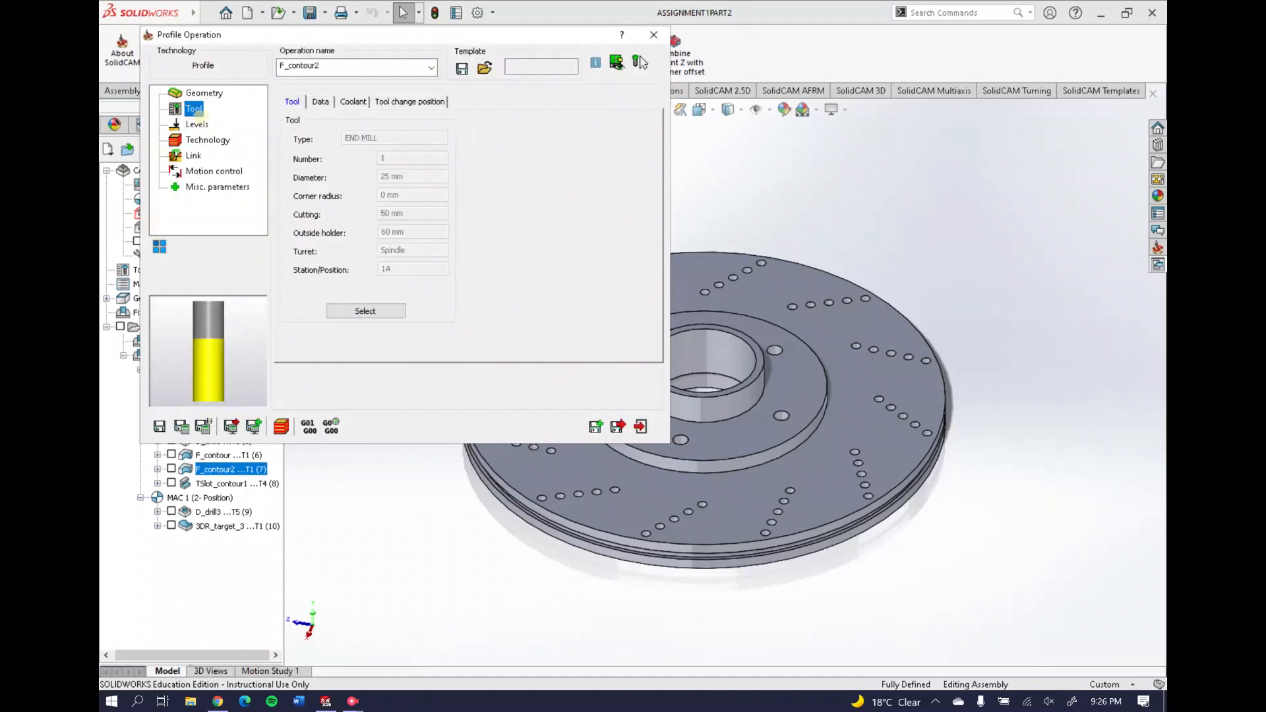
{"action": "left_click", "coordinate": [203, 93]}
{"action": "left_click", "coordinate": [321, 170]}
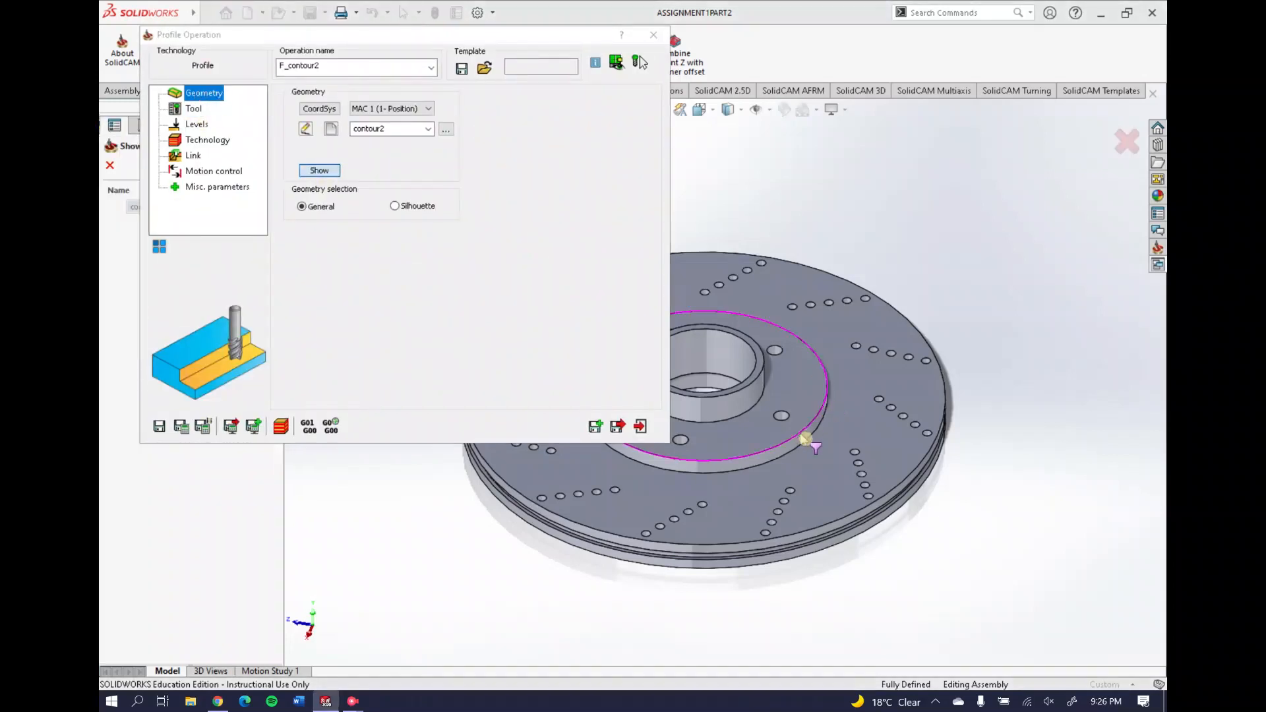
{"action": "left_click", "coordinate": [110, 165]}
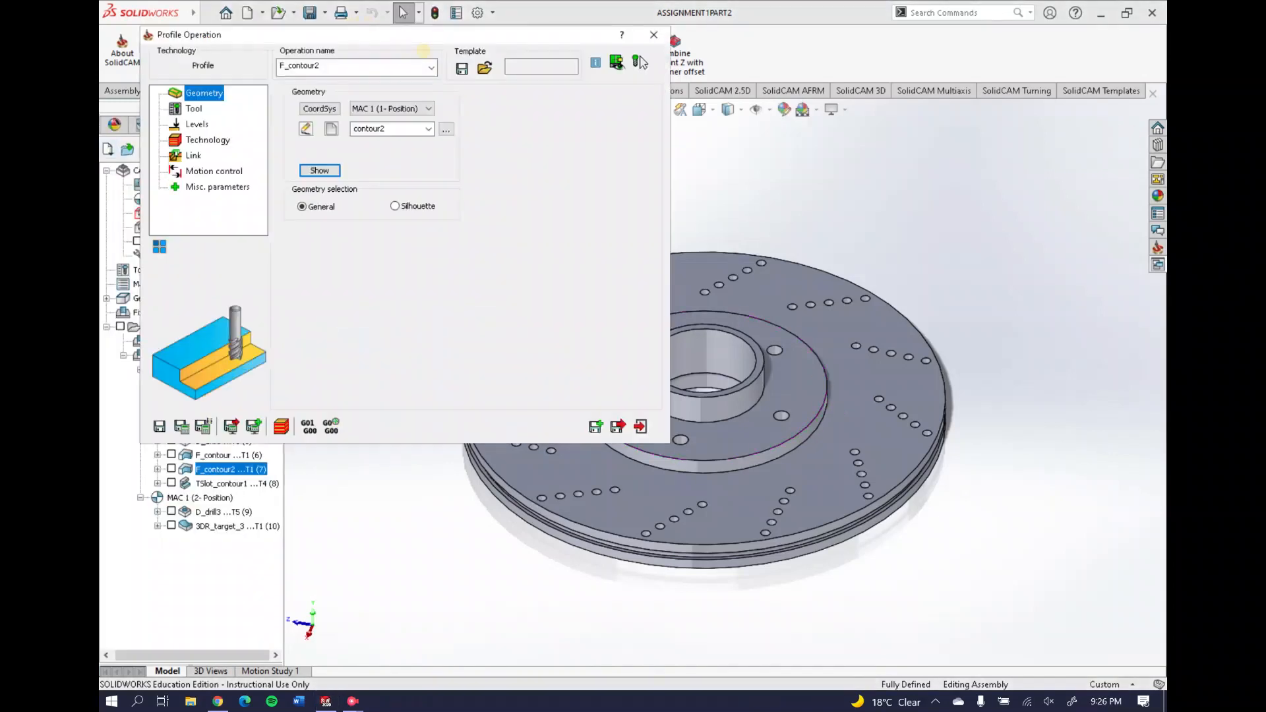
{"action": "left_click", "coordinate": [654, 34]}
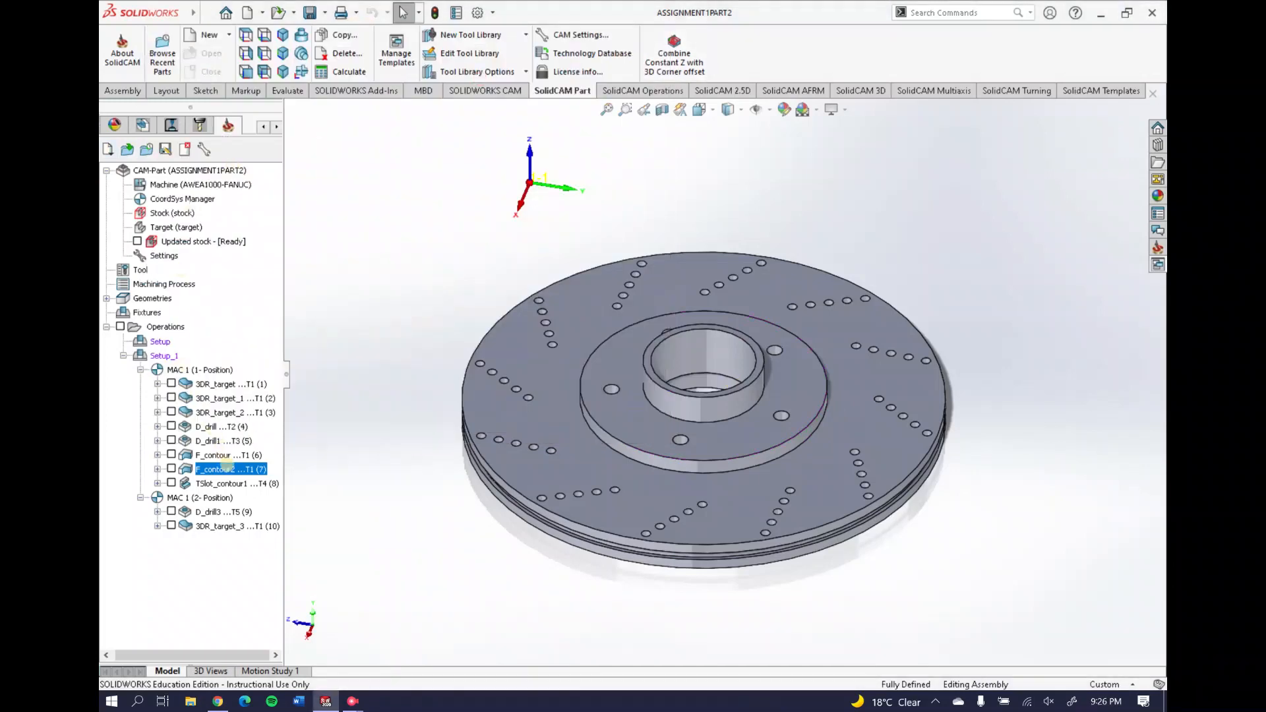
Simulate F_contour2 with the rest material display
{"action": "right_click", "coordinate": [226, 469]}
{"action": "left_click", "coordinate": [277, 254]}
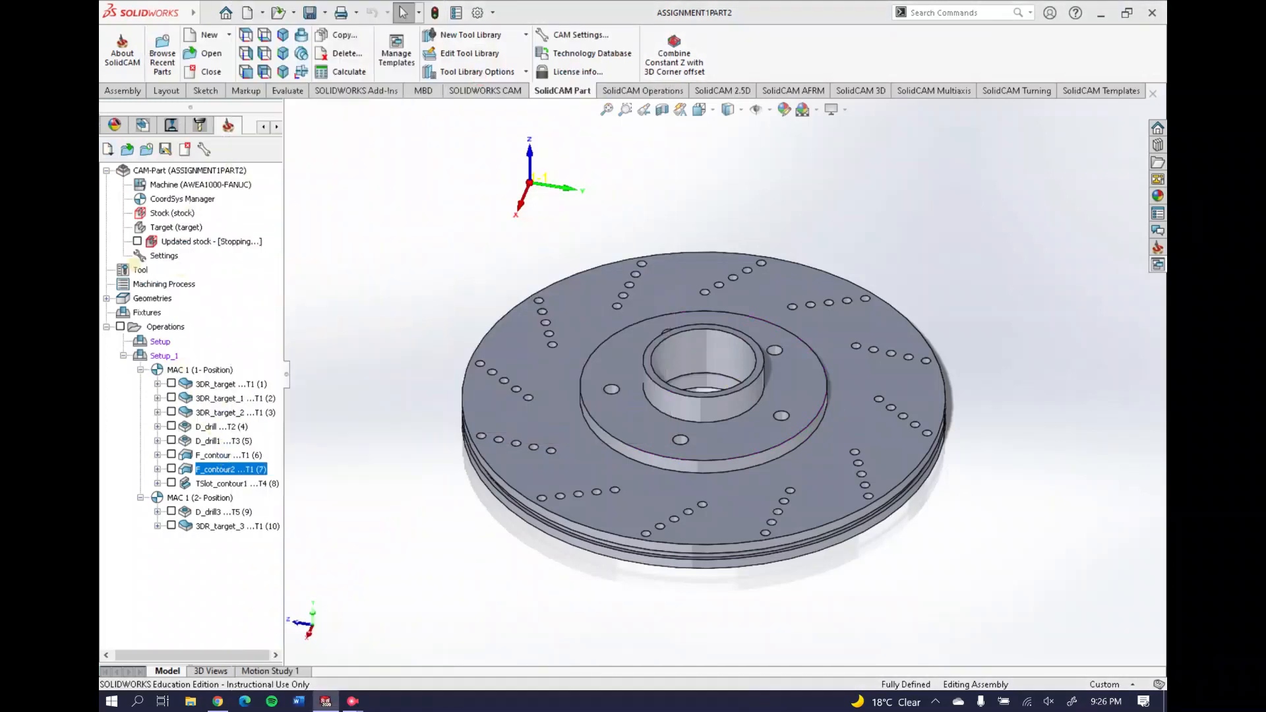
{"action": "left_click", "coordinate": [963, 160]}
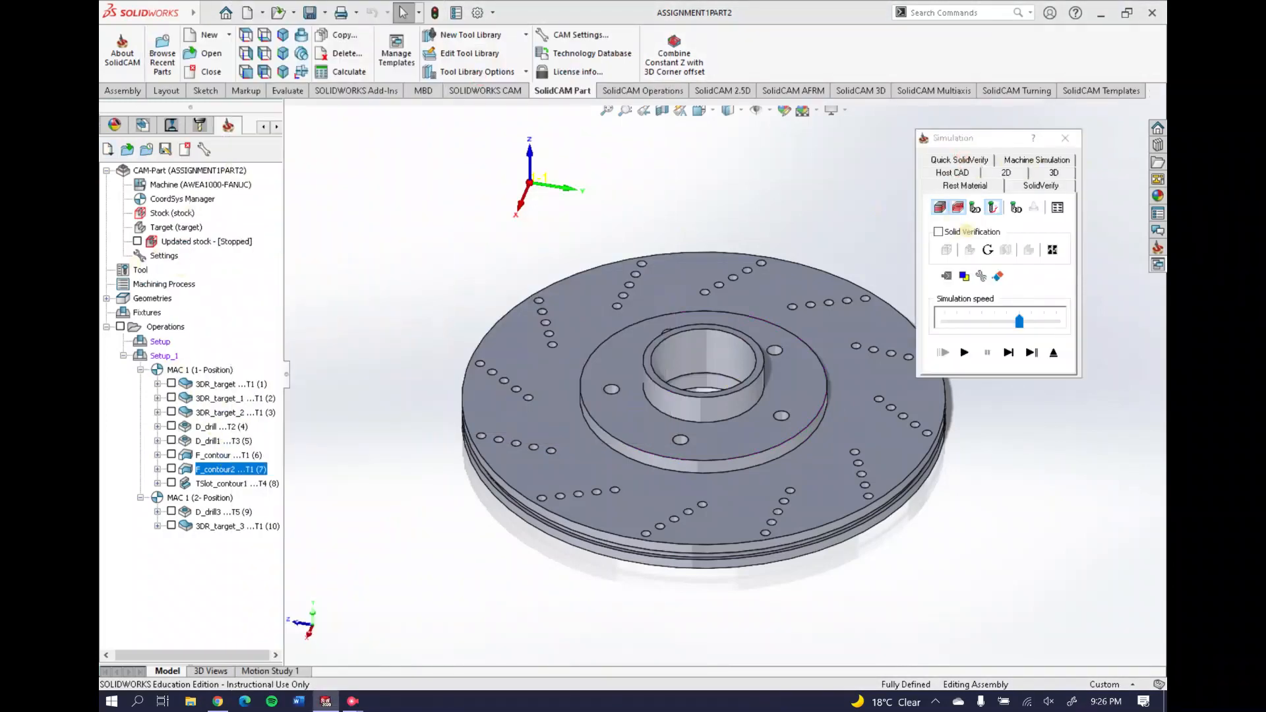
Compare F_contour2's rest material before and after the cut, confirming the red inner ring disappears
{"action": "left_click", "coordinate": [973, 210]}
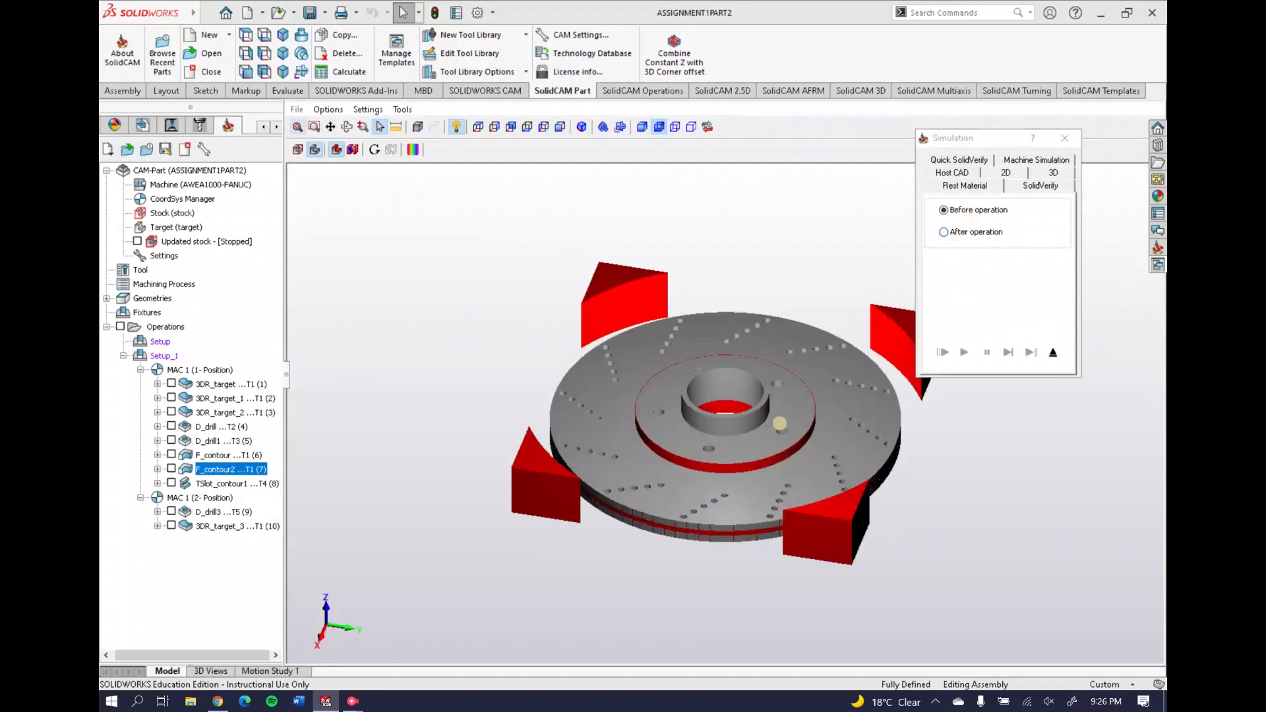
{"action": "middle_click_drag", "start_coordinate": [769, 418], "coordinate": [705, 436]}
{"action": "scroll", "coordinate": [771, 432], "scroll_direction": "up", "scroll_amount": 6}
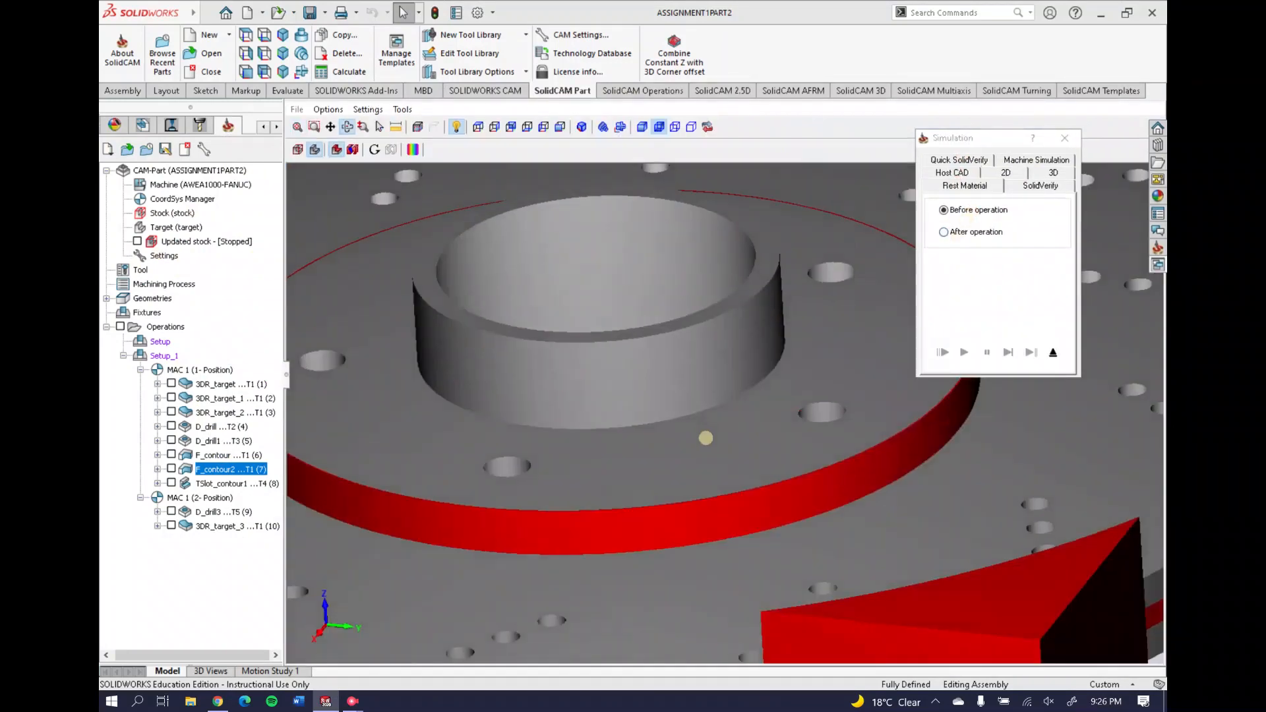
{"action": "scroll", "coordinate": [694, 484], "scroll_direction": "down", "scroll_amount": 3}
{"action": "middle_click_drag", "start_coordinate": [674, 476], "coordinate": [683, 432]}
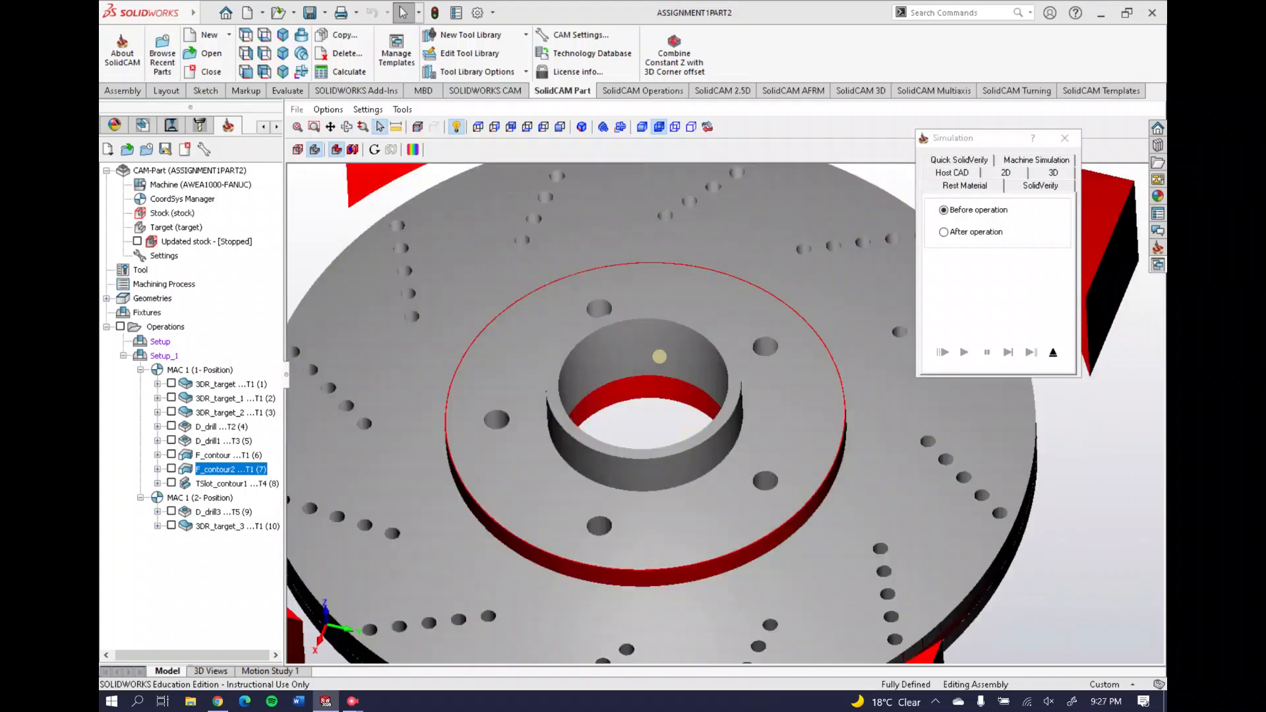
{"action": "left_click", "coordinate": [1000, 231]}
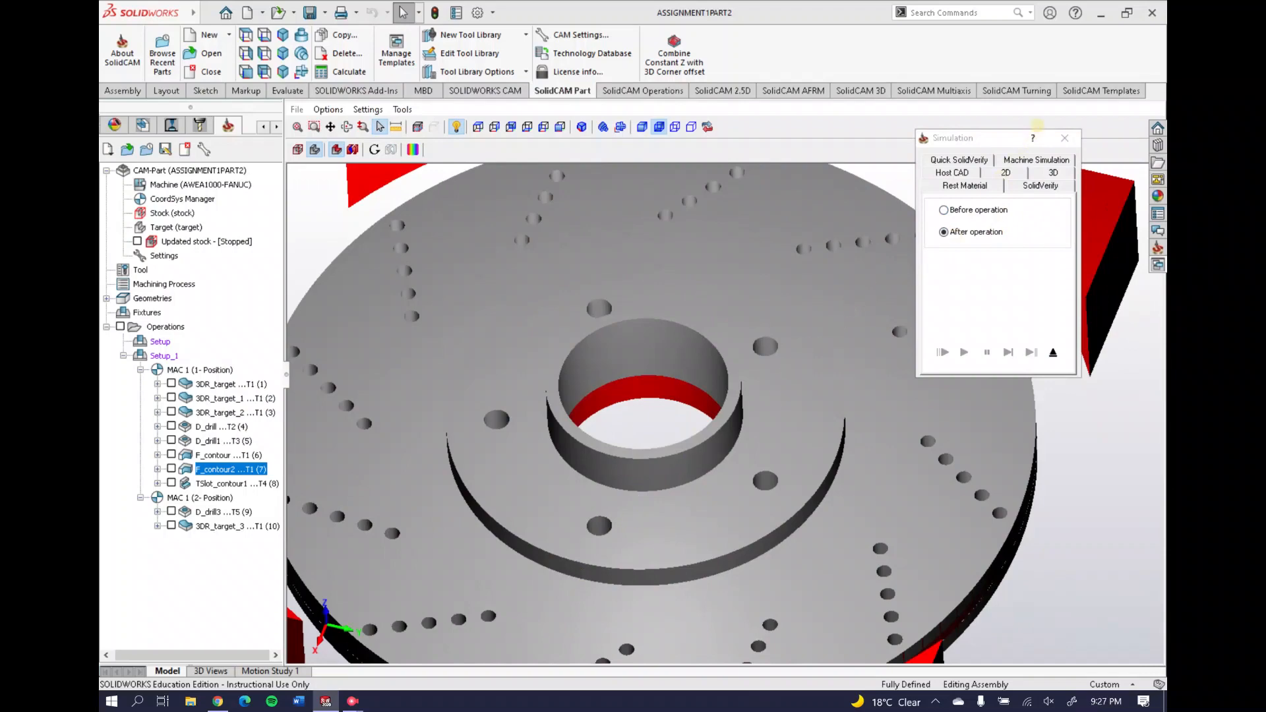
{"action": "left_click", "coordinate": [1065, 138]}
{"action": "left_click", "coordinate": [210, 483]}
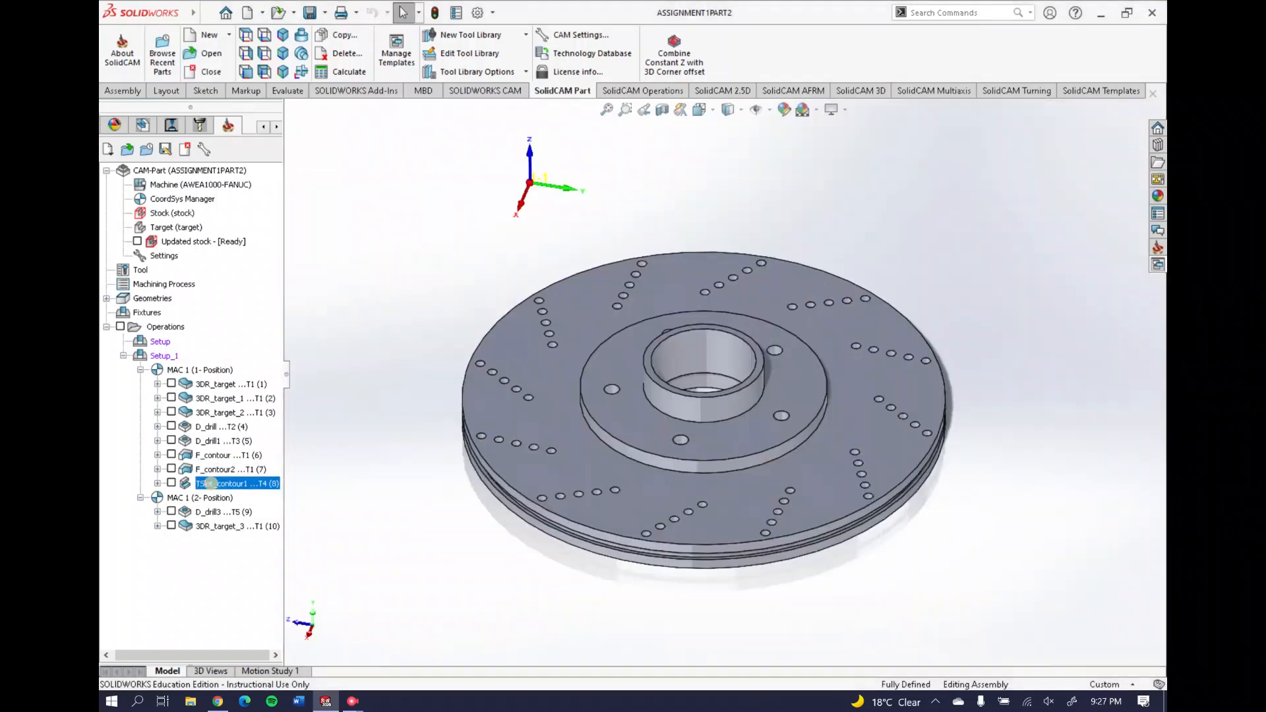
Open TSlot_contour1 and preview its contour1 along the disc rim, zooming in on it
{"action": "right_click", "coordinate": [220, 484]}
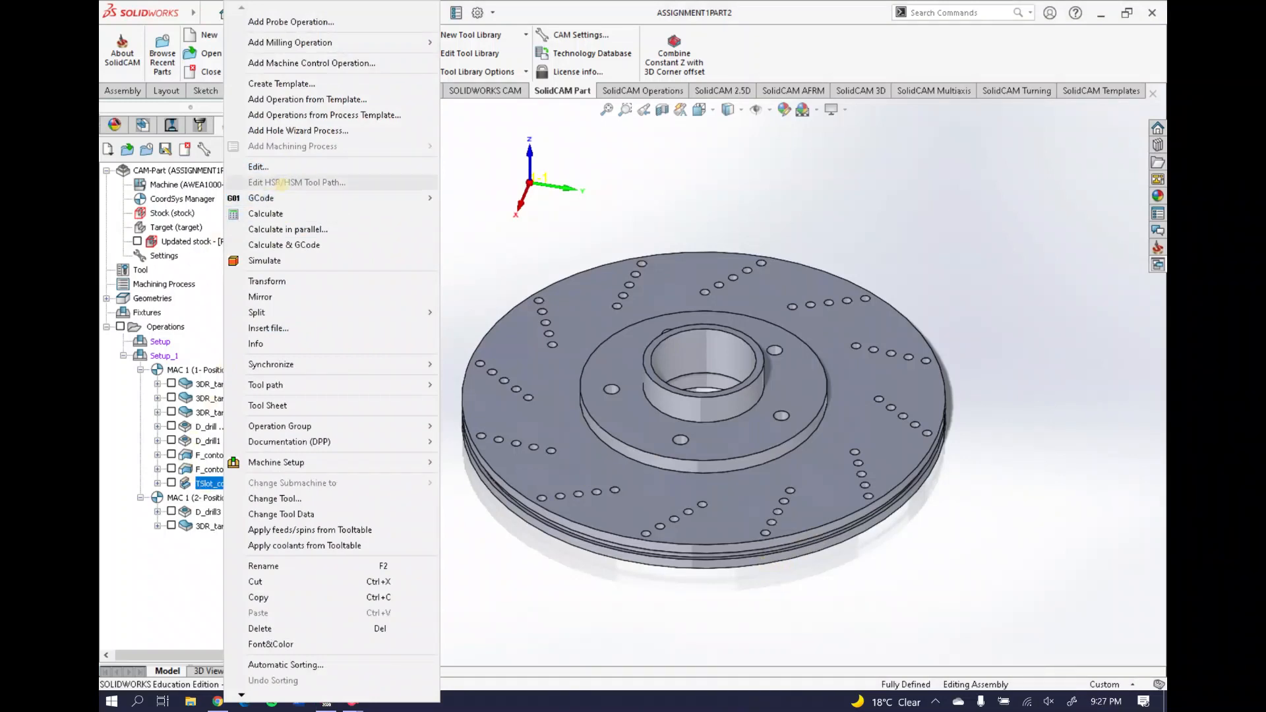
{"action": "left_click", "coordinate": [280, 168]}
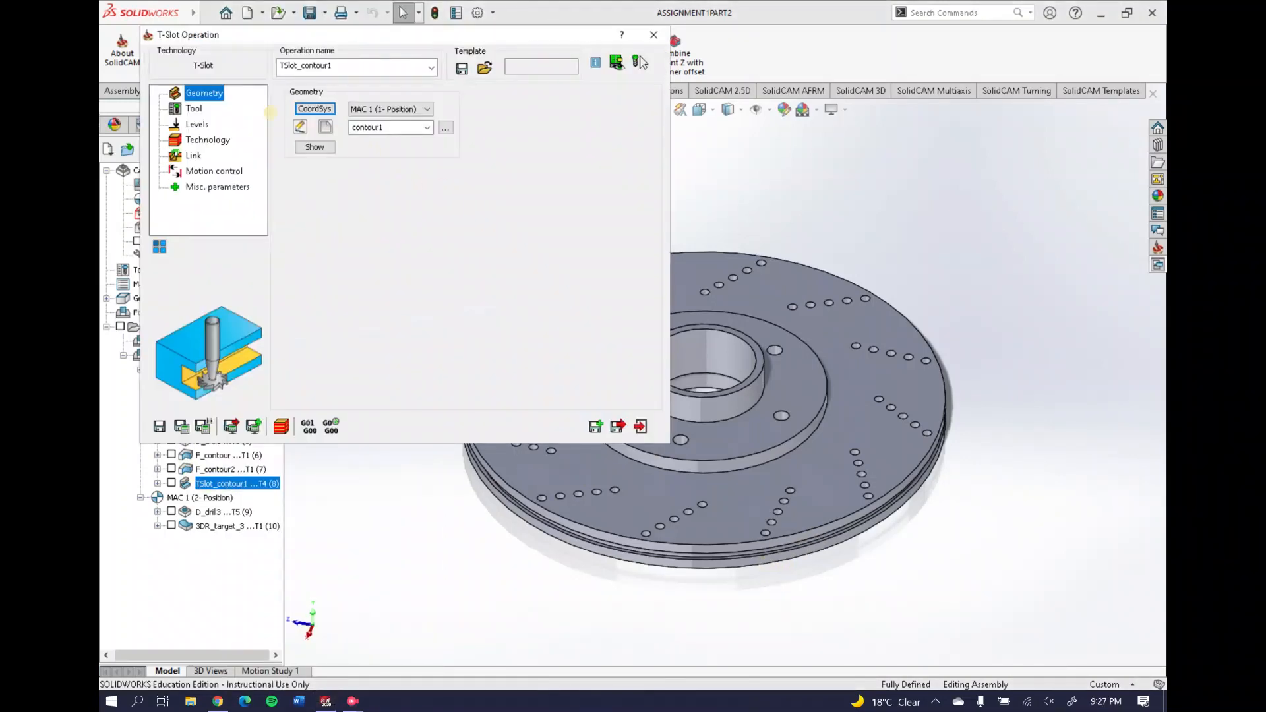
{"action": "key", "text": "Down"}
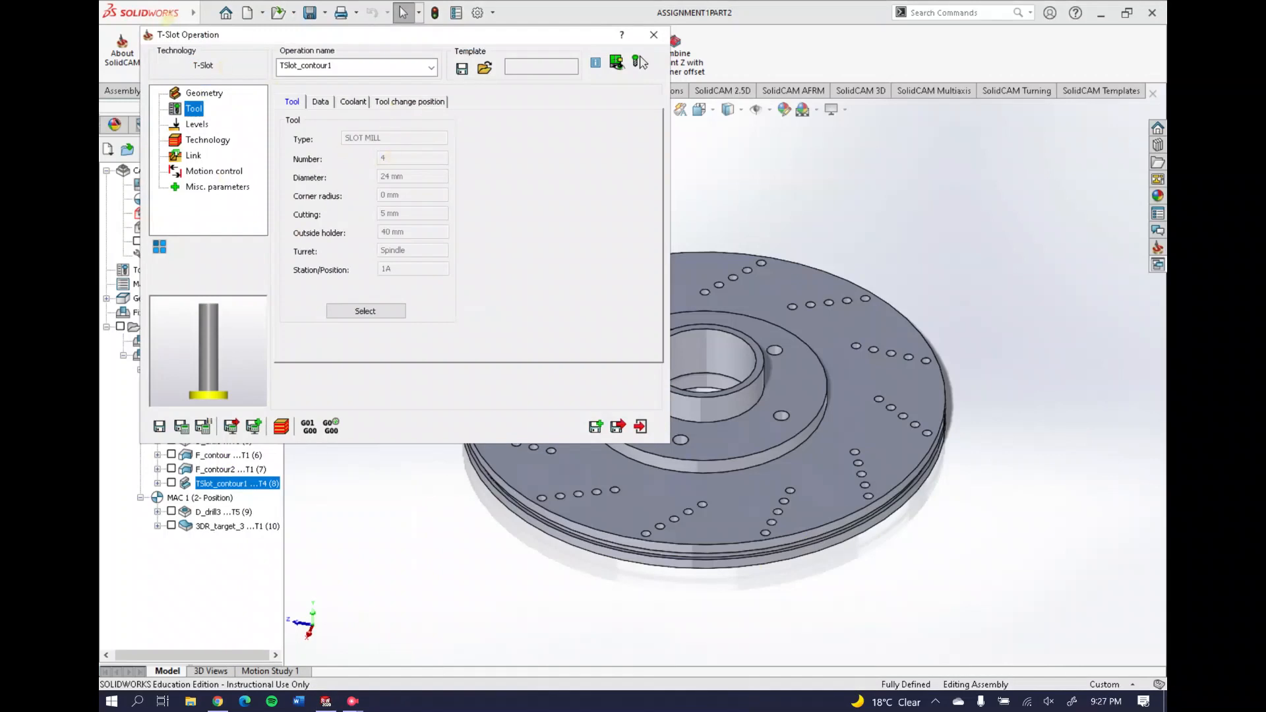
{"action": "left_click", "coordinate": [204, 92]}
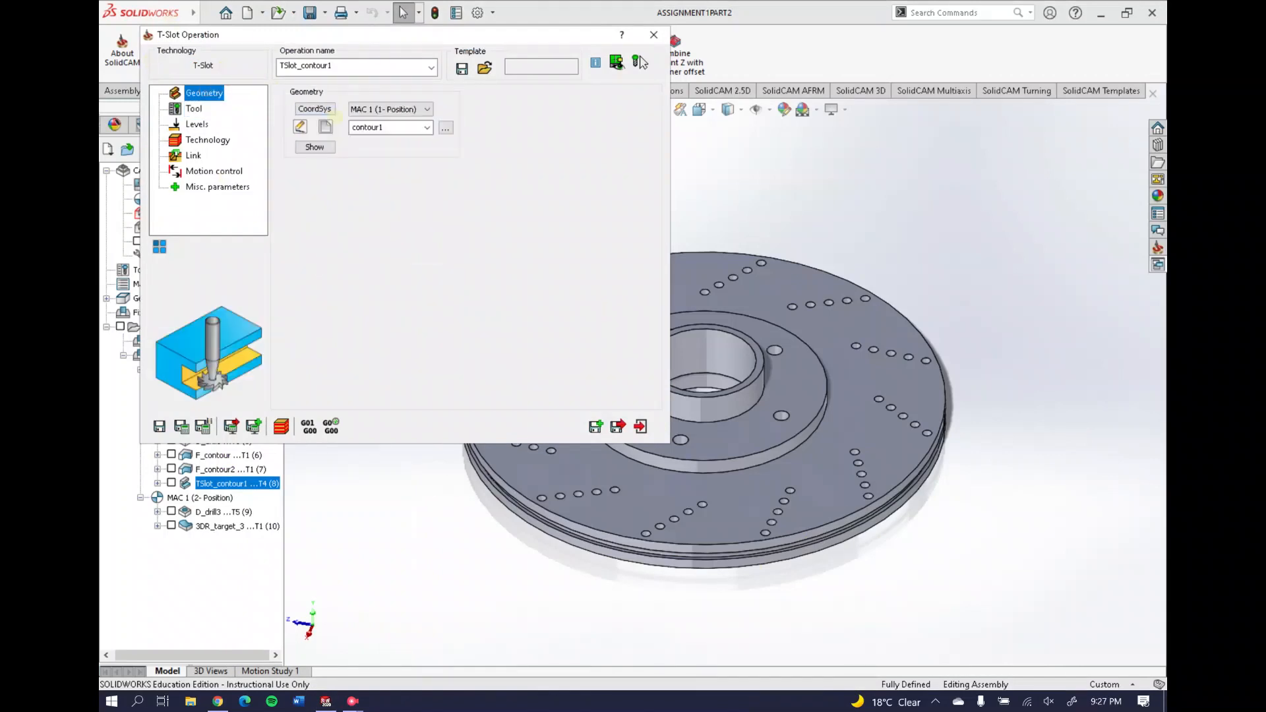
{"action": "left_click", "coordinate": [314, 147]}
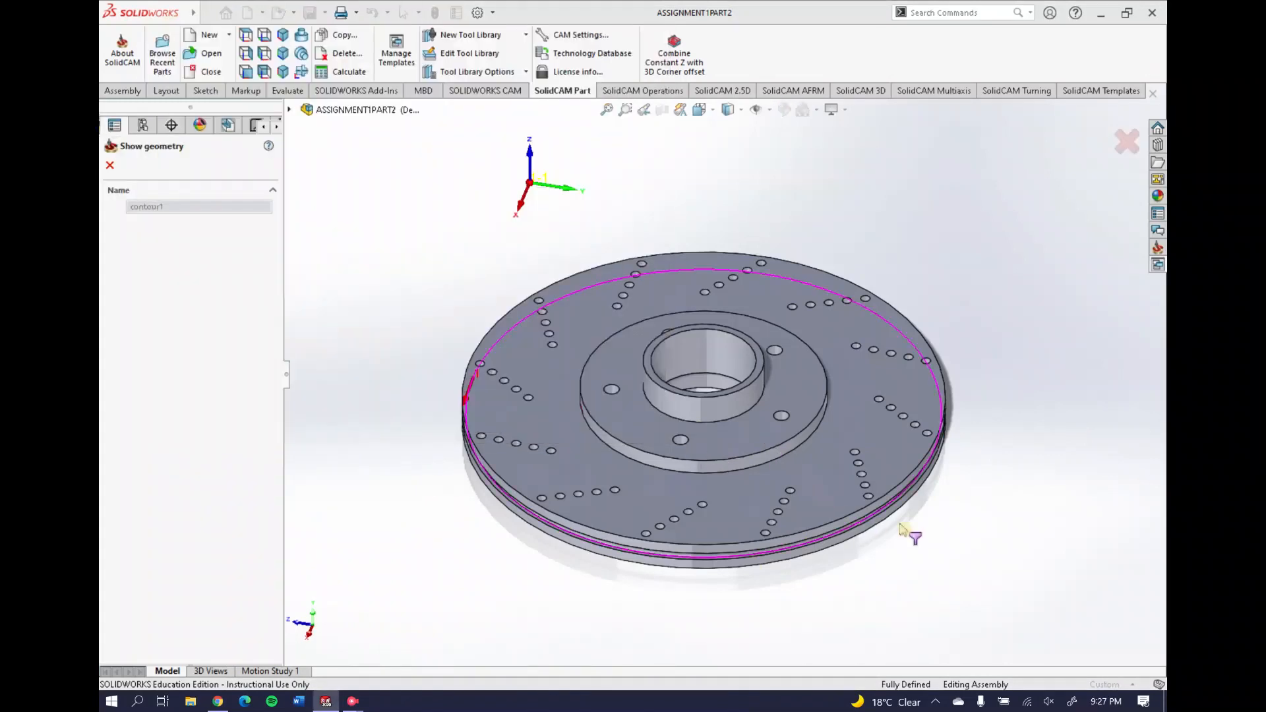
{"action": "scroll", "coordinate": [703, 561], "scroll_direction": "down", "scroll_amount": 5}
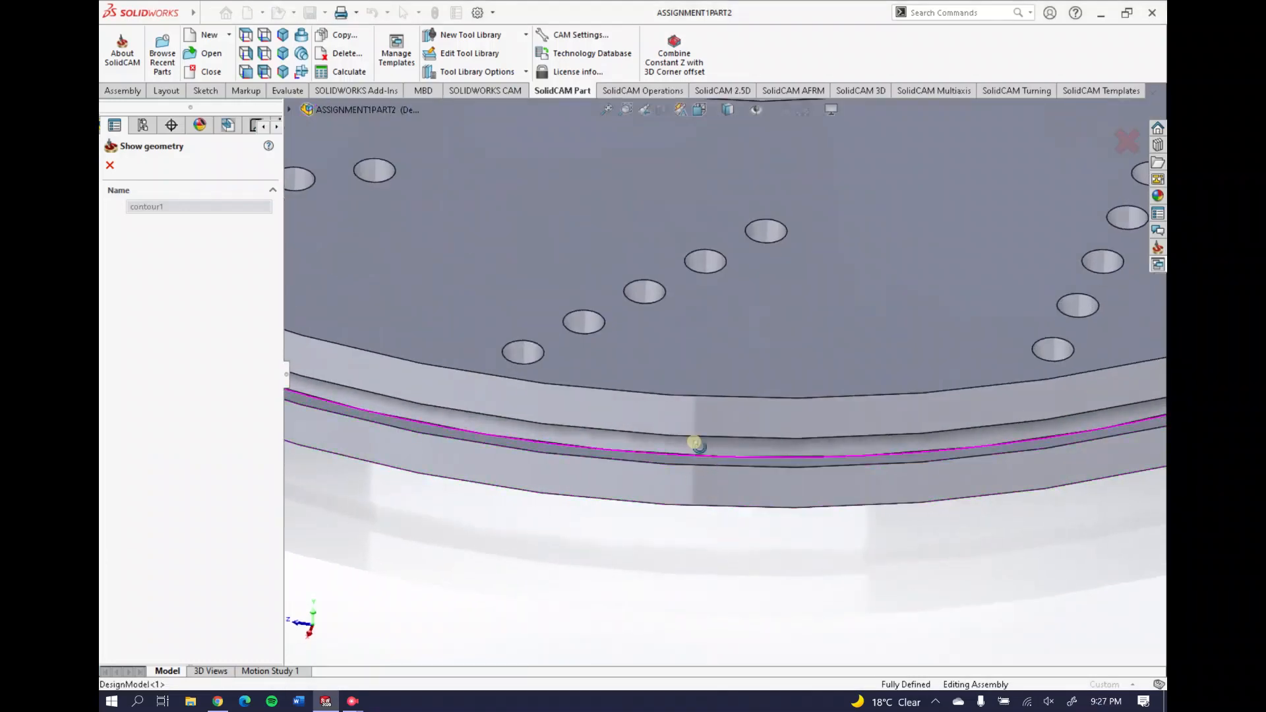
{"action": "scroll", "coordinate": [691, 432], "scroll_direction": "up", "scroll_amount": 1}
{"action": "scroll", "coordinate": [690, 430], "scroll_direction": "up", "scroll_amount": 1}
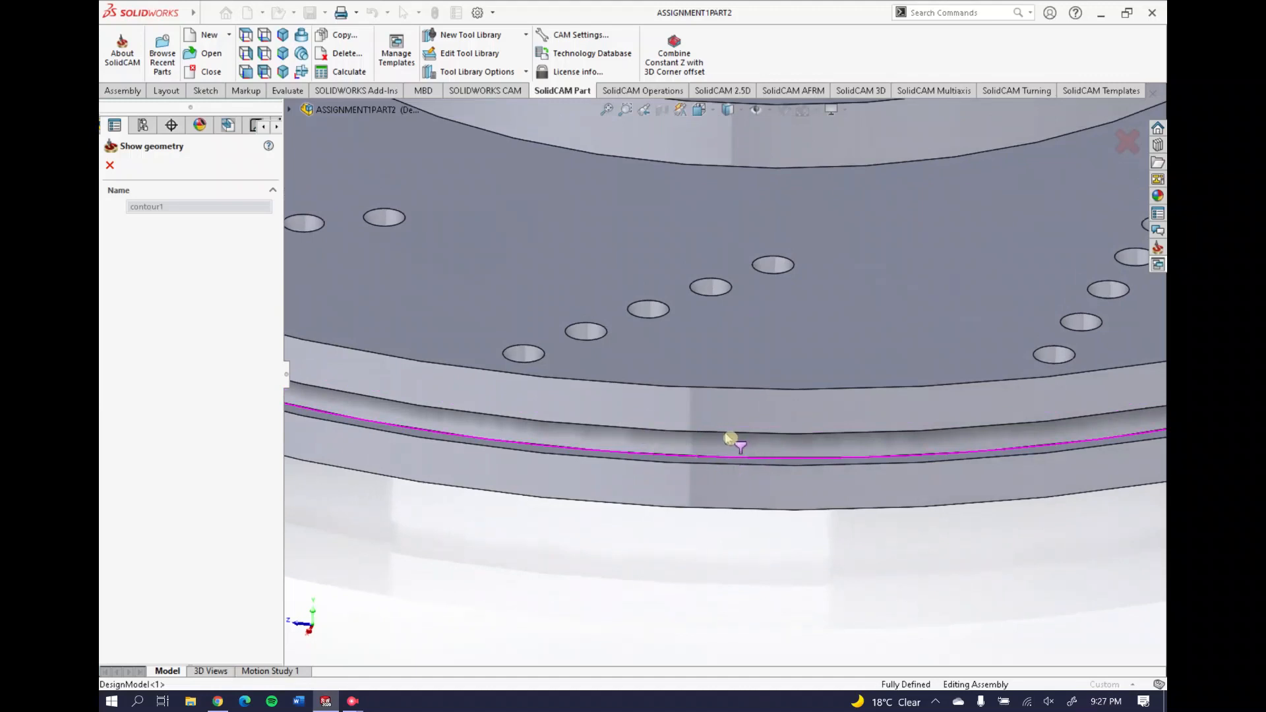
{"action": "scroll", "coordinate": [726, 443], "scroll_direction": "up", "scroll_amount": 2}
{"action": "scroll", "coordinate": [727, 311], "scroll_direction": "up", "scroll_amount": 3}
{"action": "scroll", "coordinate": [726, 362], "scroll_direction": "down", "scroll_amount": 5}
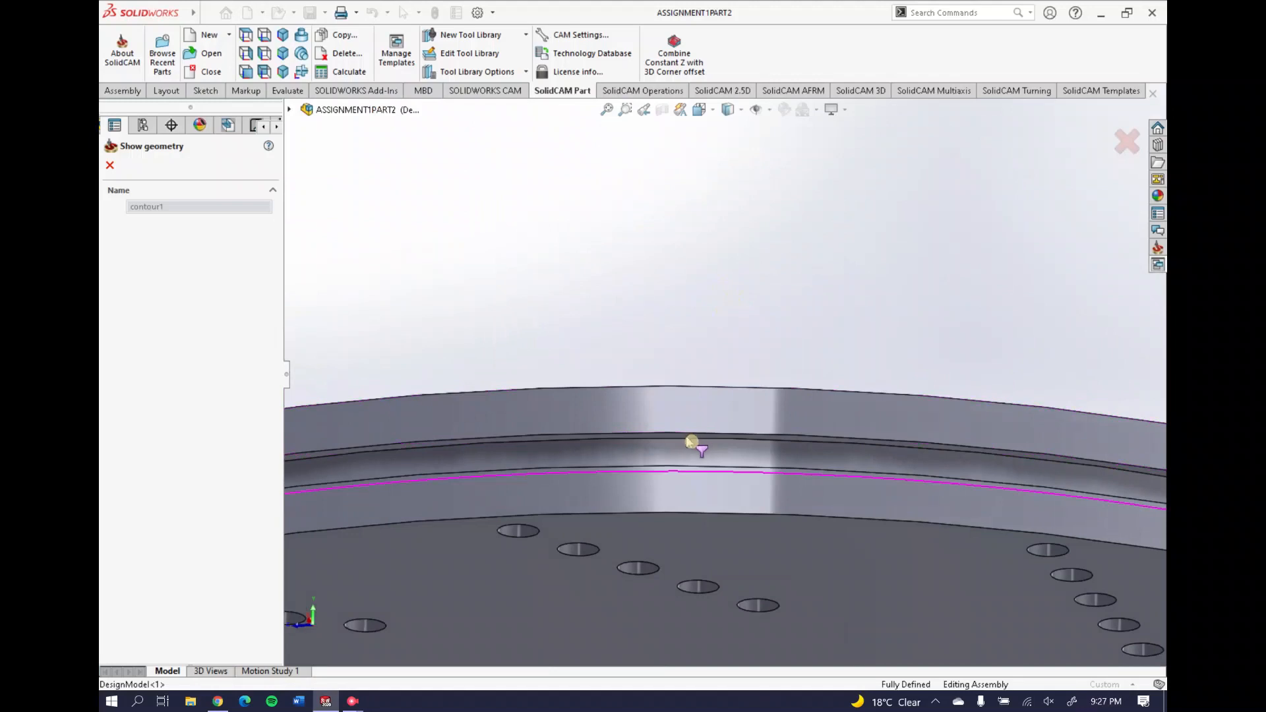
Check the T-slot levels, -37 mm ceiling and 5 mm depth, then close the operation
{"action": "left_click", "coordinate": [110, 165]}
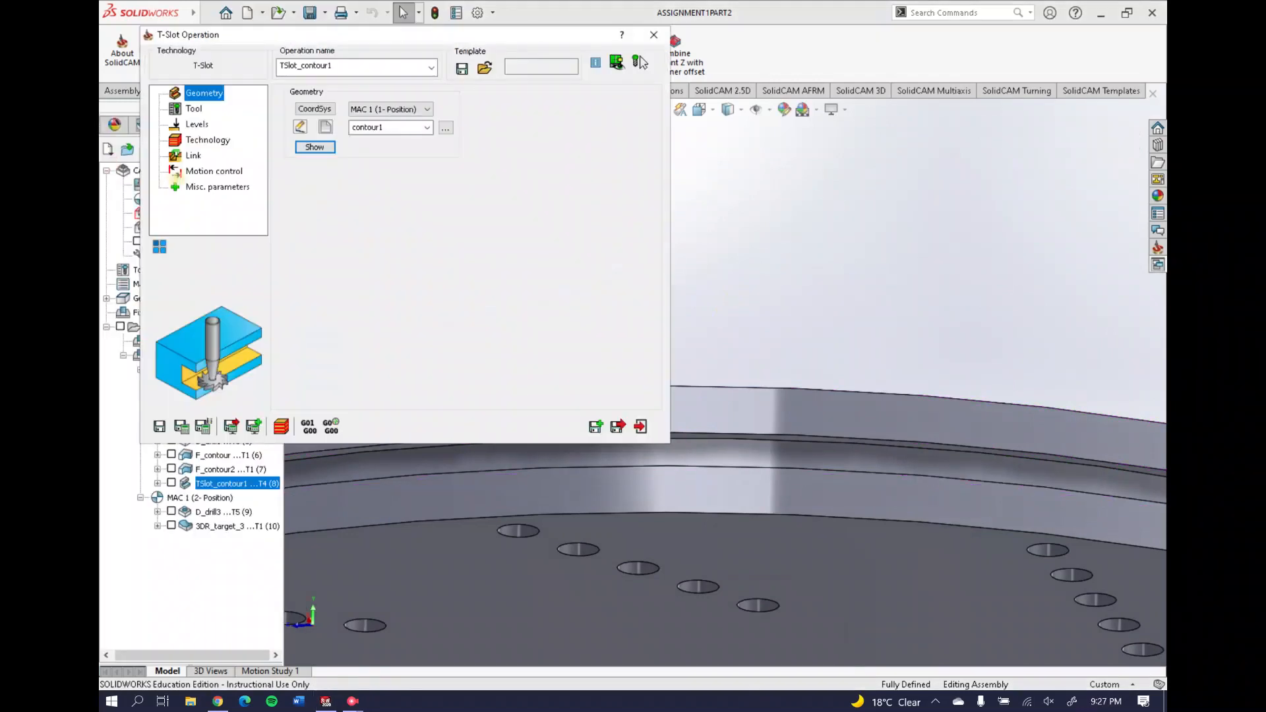
{"action": "left_click", "coordinate": [193, 109]}
{"action": "left_click", "coordinate": [197, 124]}
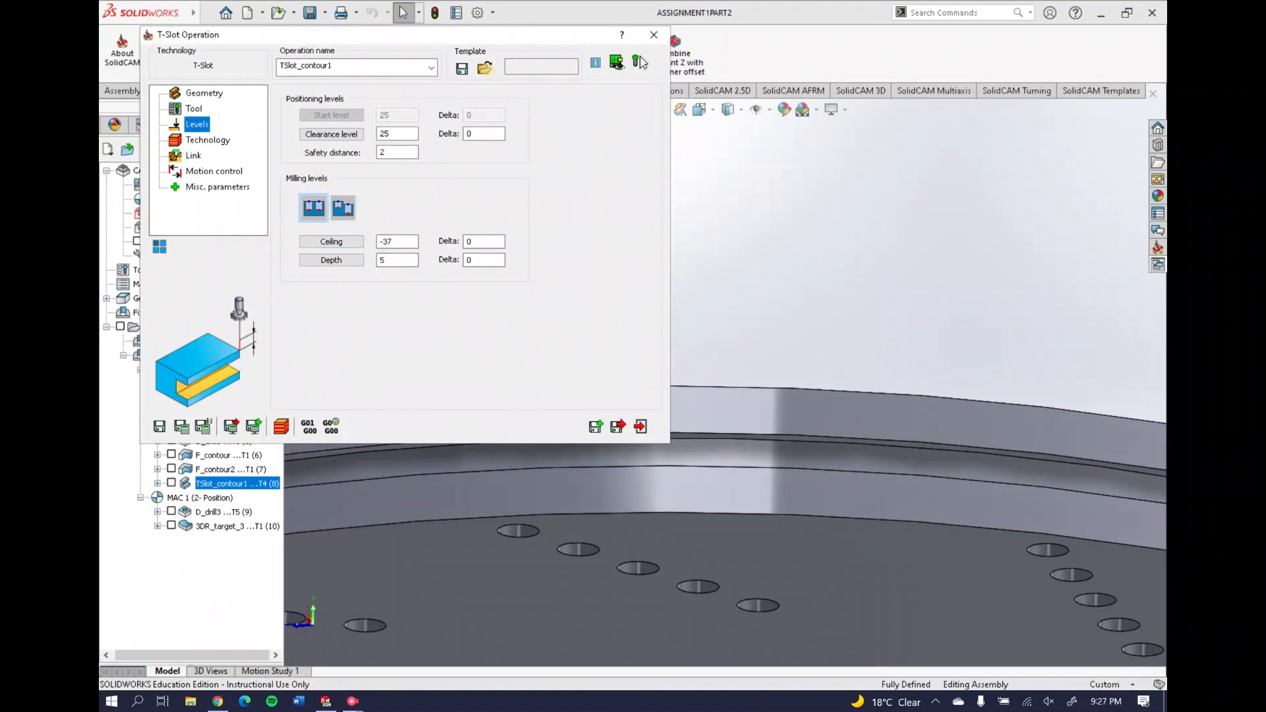
{"action": "left_click", "coordinate": [653, 34]}
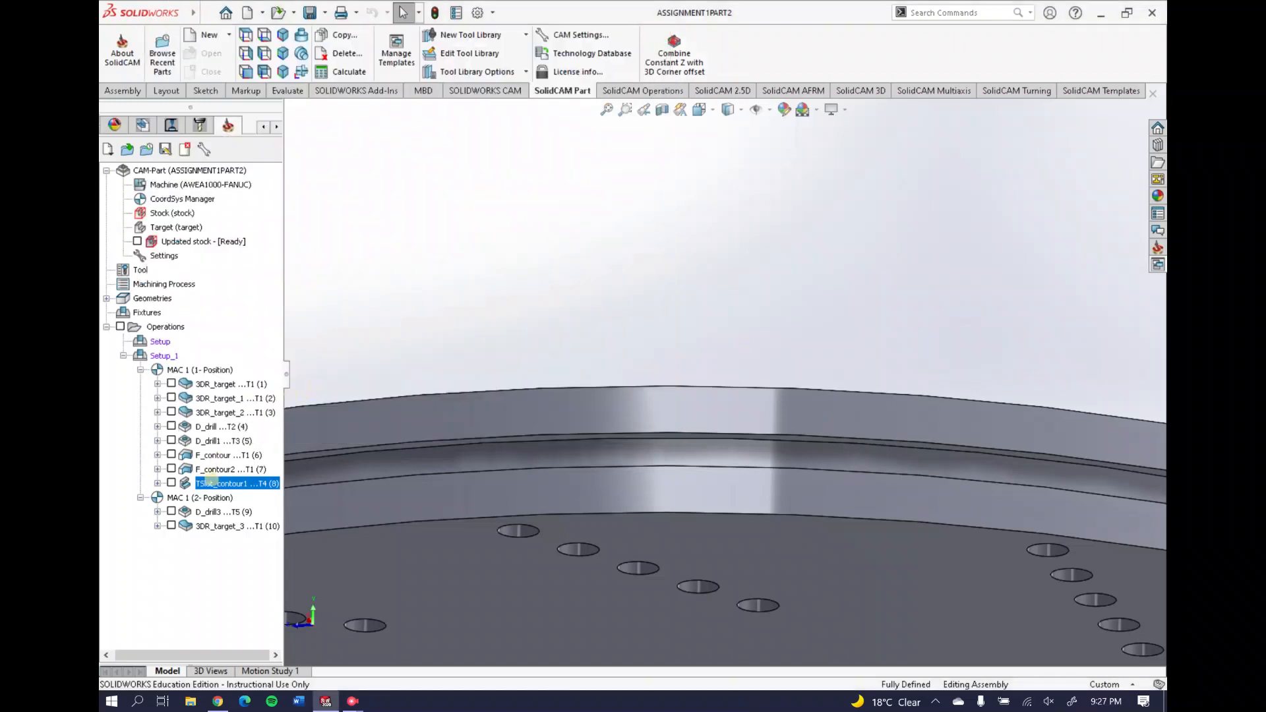
{"action": "right_click", "coordinate": [210, 483]}
{"action": "left_click", "coordinate": [254, 261]}
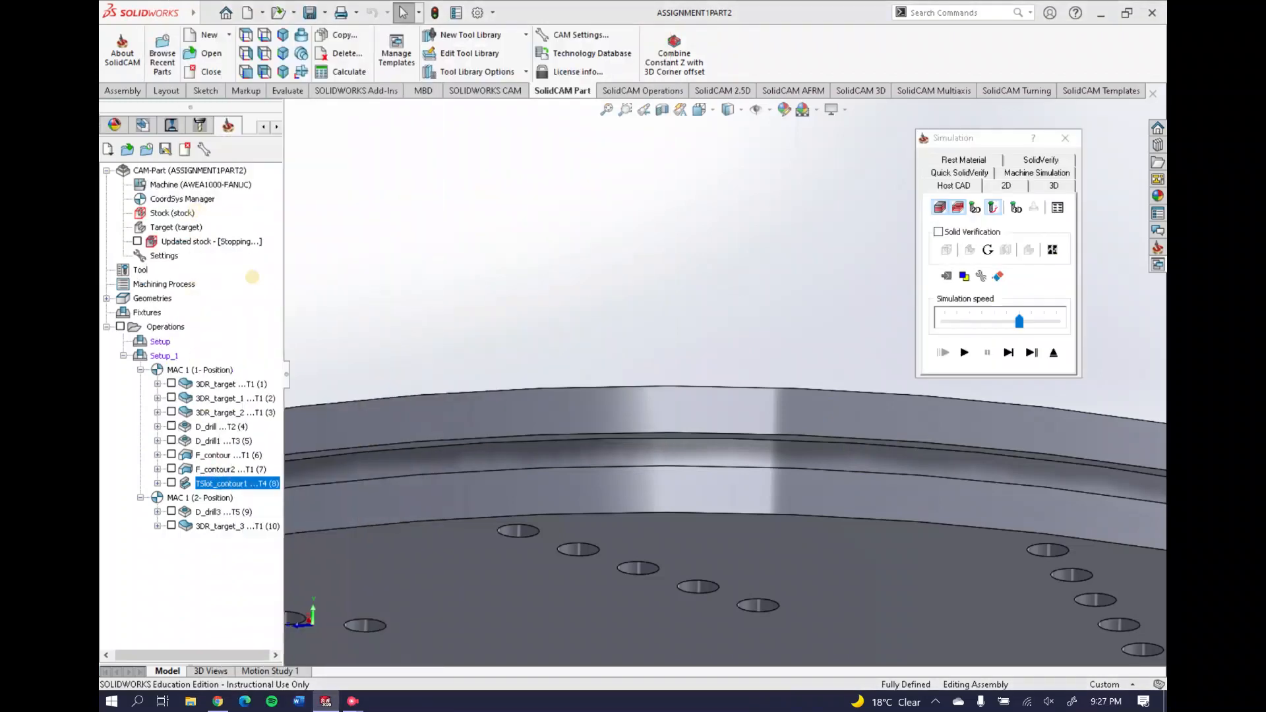
{"action": "left_click", "coordinate": [1027, 162]}
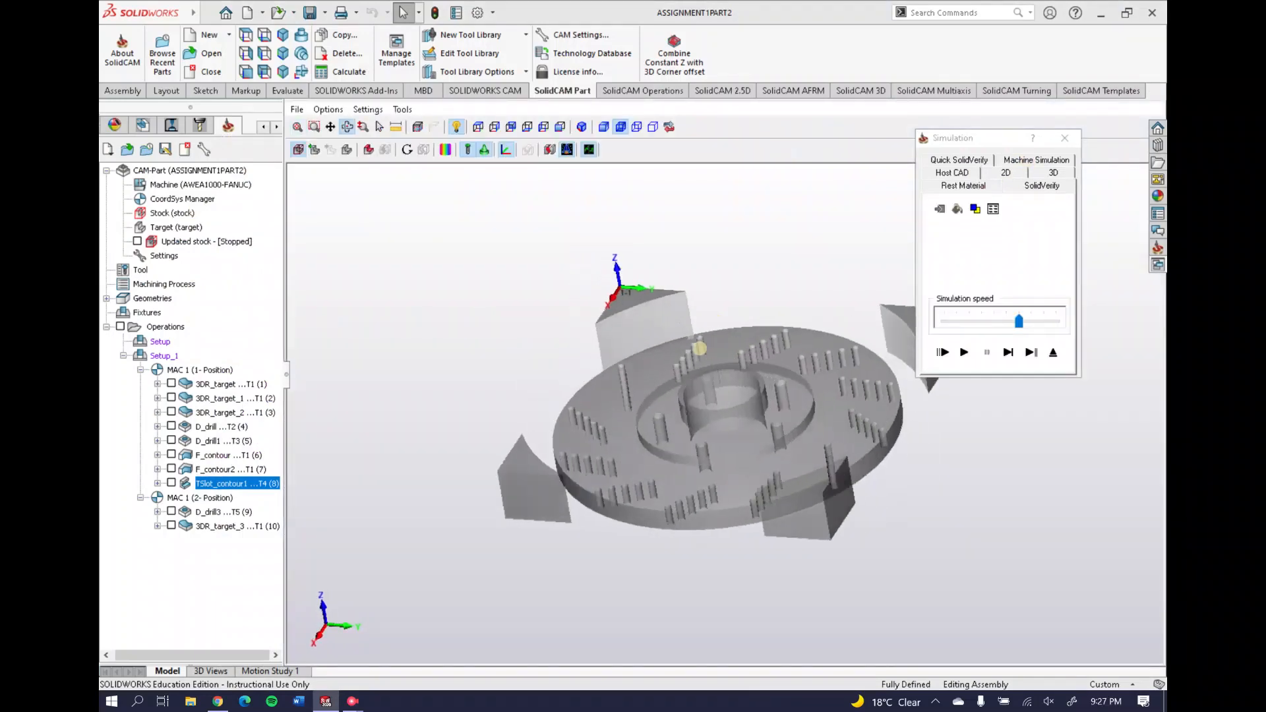
{"action": "left_click_drag", "start_coordinate": [699, 347], "coordinate": [714, 342]}
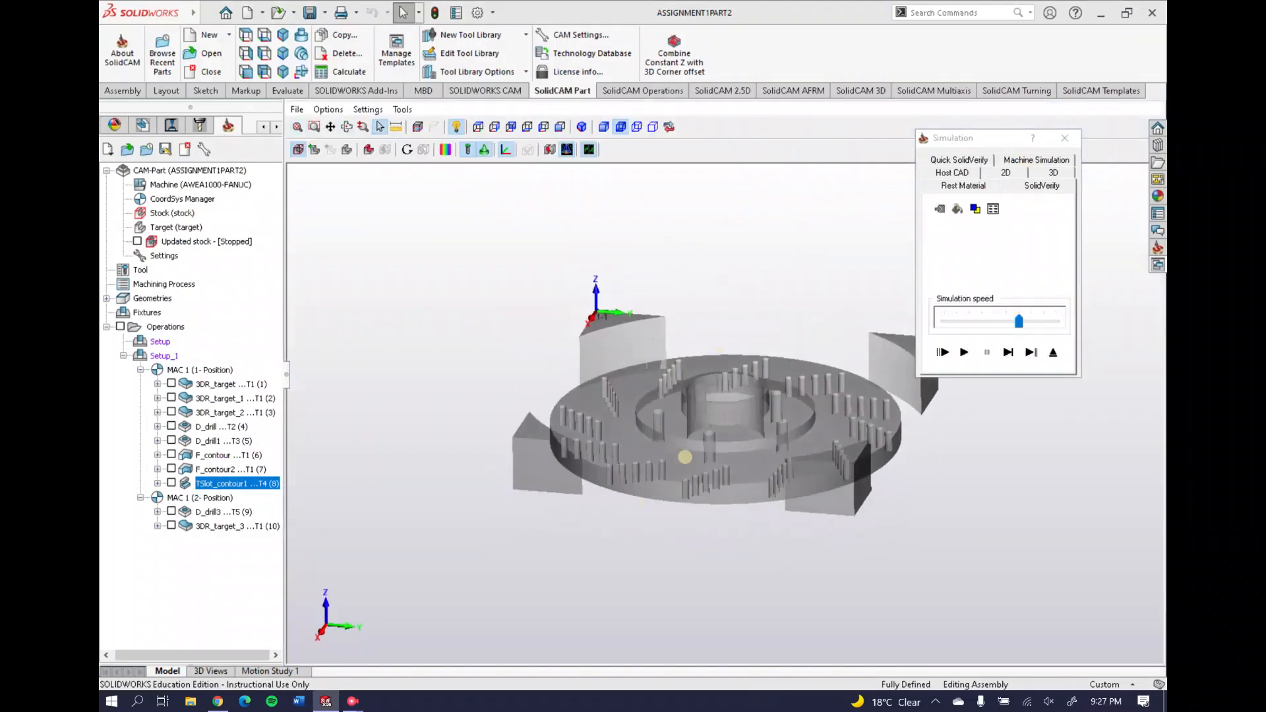
{"action": "left_click", "coordinate": [964, 353]}
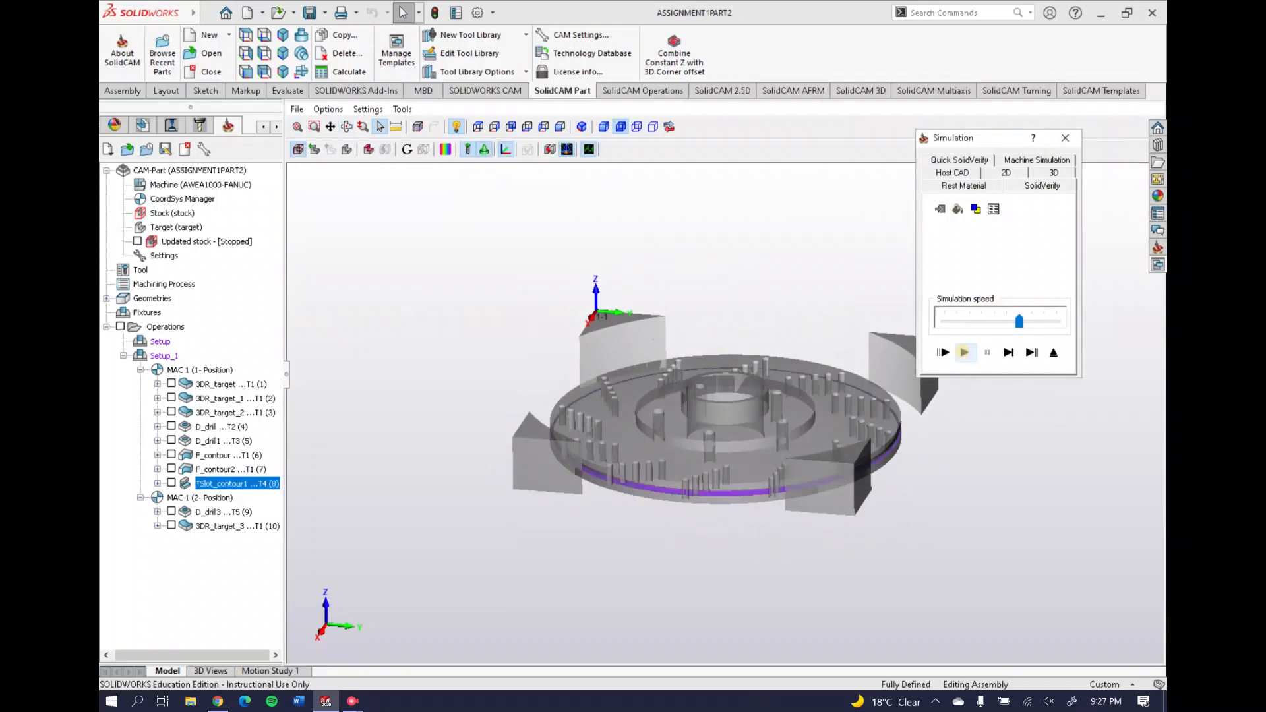
{"action": "scroll", "coordinate": [686, 484], "scroll_direction": "up", "scroll_amount": 5}
{"action": "scroll", "coordinate": [685, 485], "scroll_direction": "down", "scroll_amount": 5}
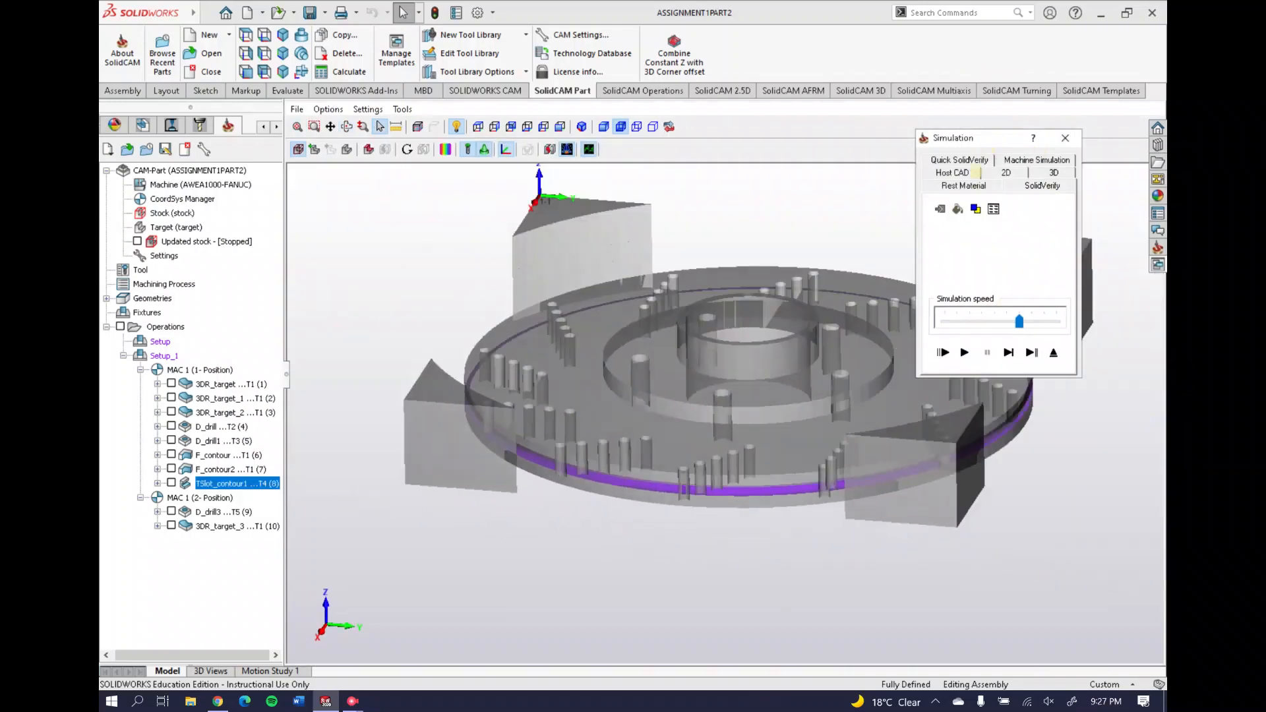
{"action": "left_click", "coordinate": [973, 187]}
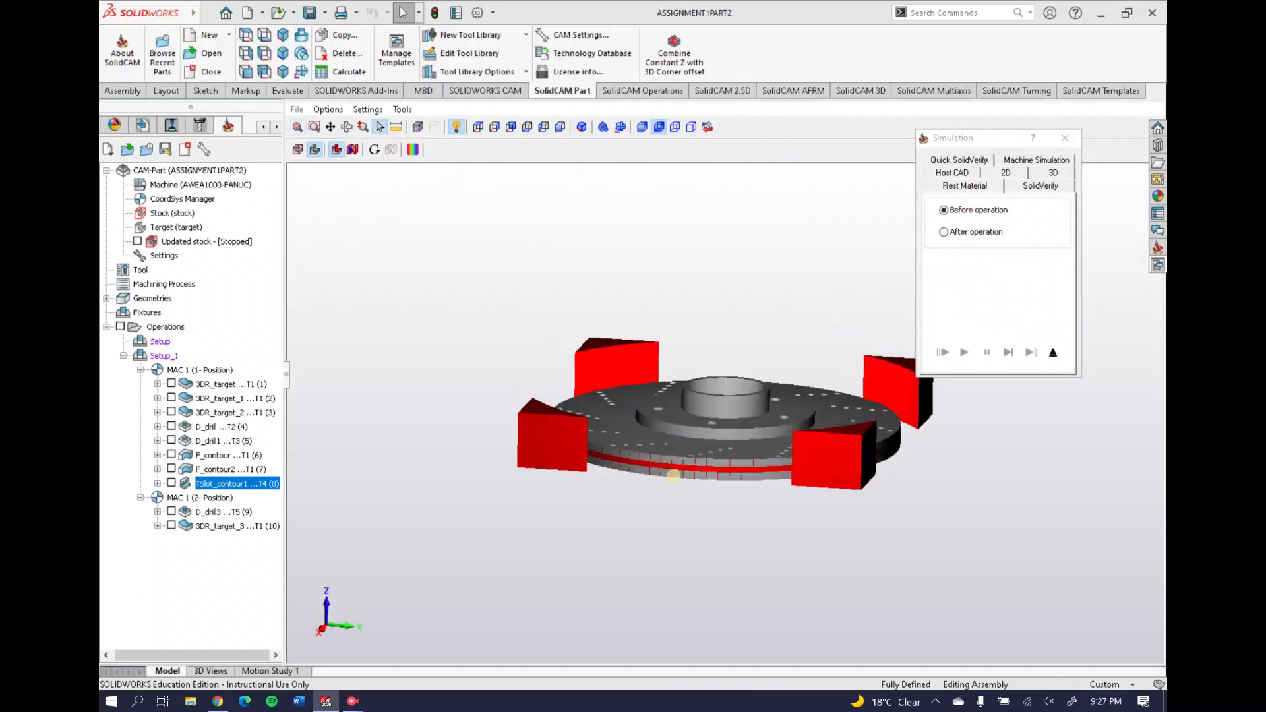
{"action": "left_click", "coordinate": [964, 233]}
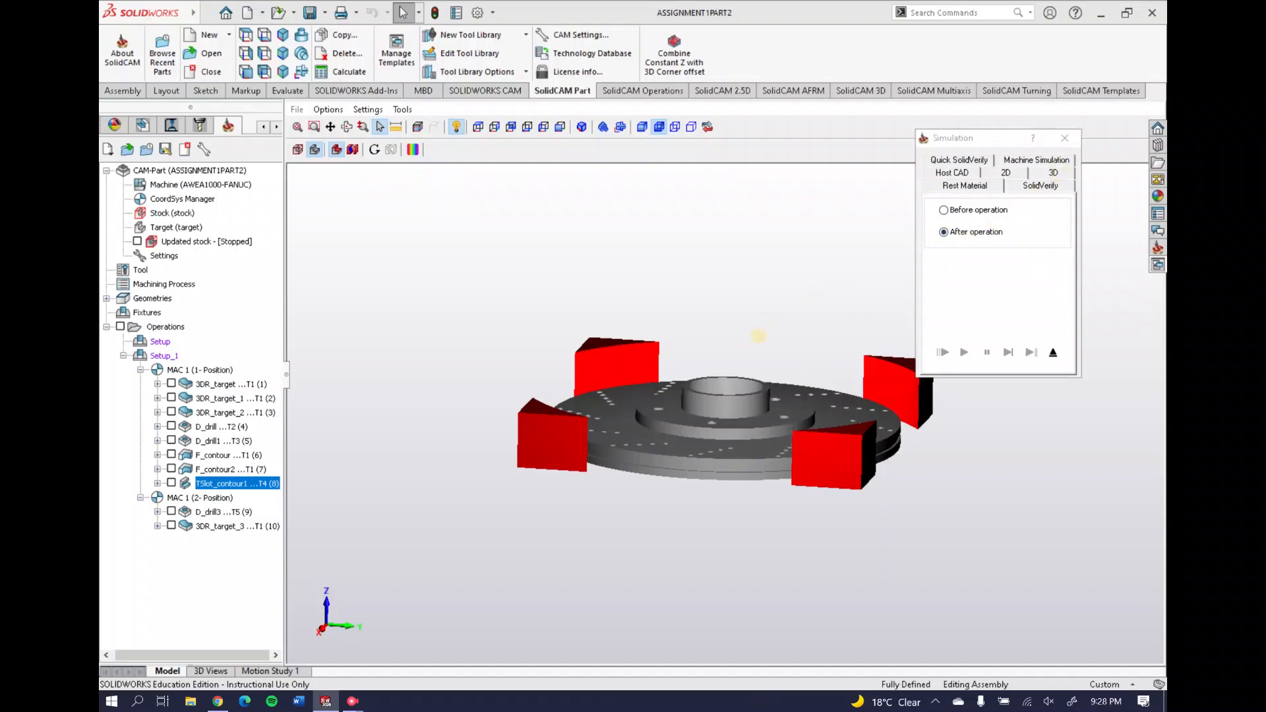
{"action": "middle_click_drag", "start_coordinate": [758, 337], "coordinate": [749, 353]}
{"action": "left_click", "coordinate": [1065, 139]}
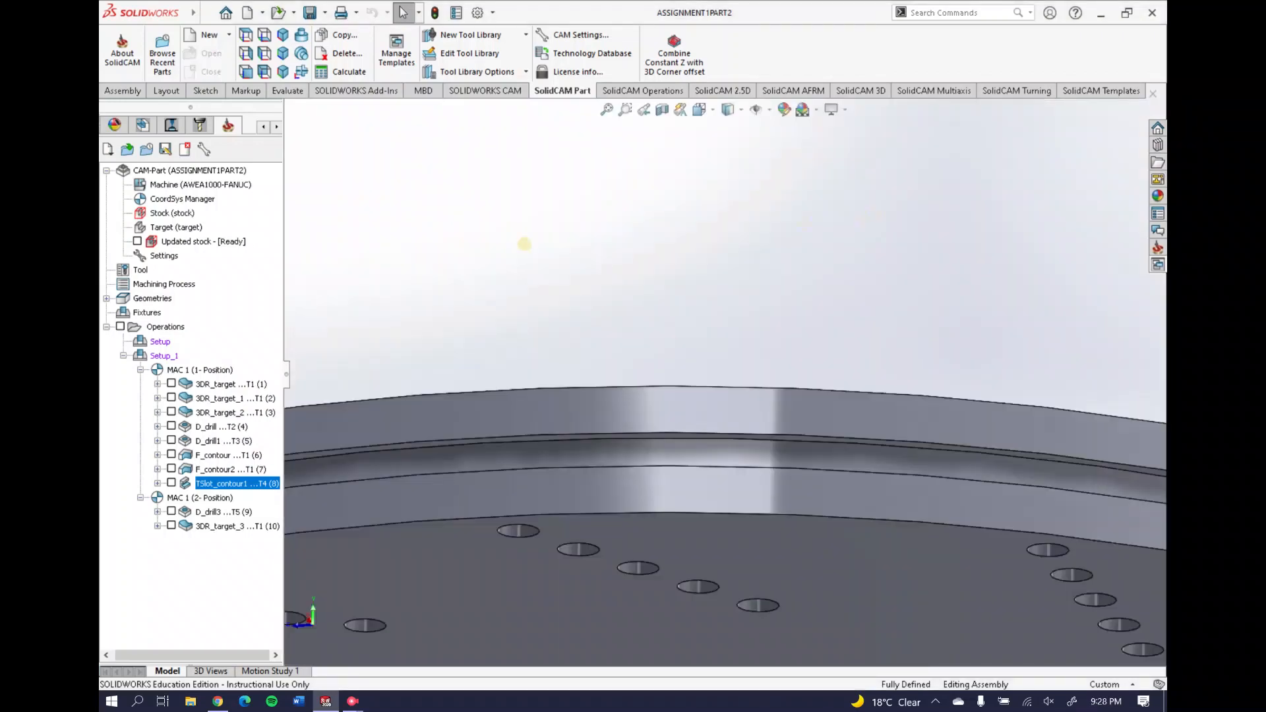
{"action": "scroll", "coordinate": [548, 332], "scroll_direction": "up", "scroll_amount": 7}
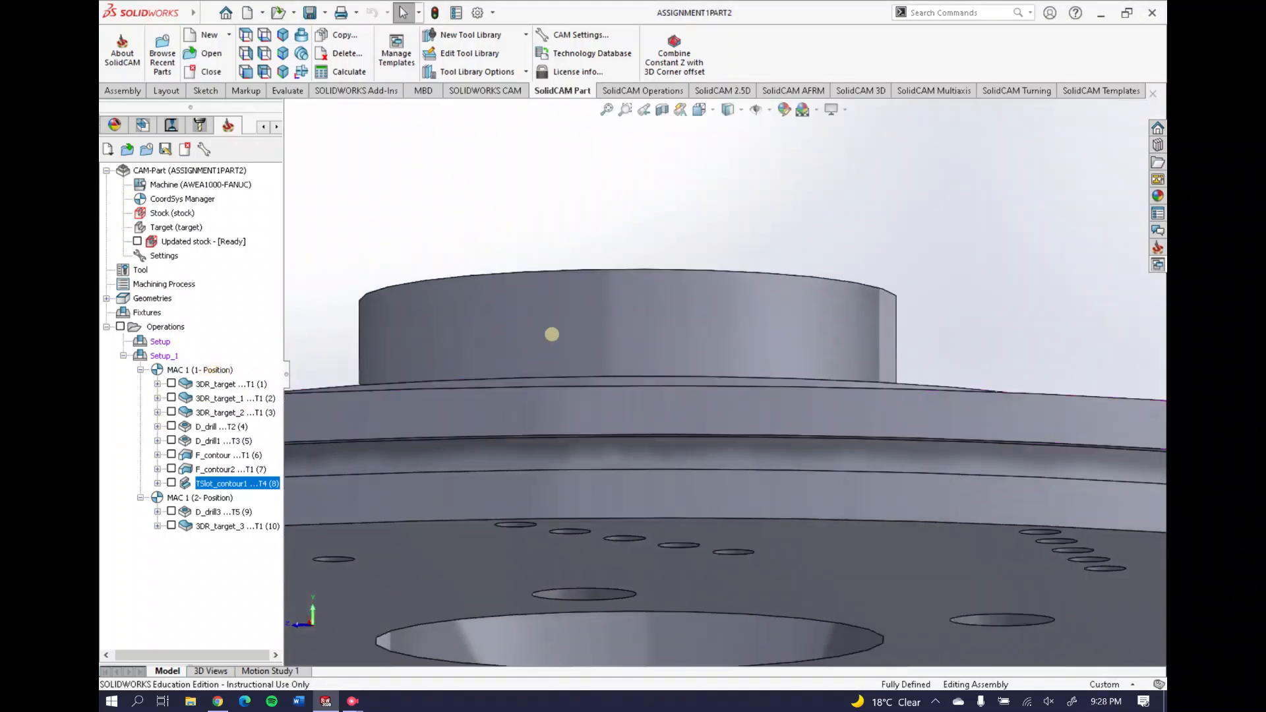
{"action": "middle_click_drag", "start_coordinate": [594, 364], "coordinate": [574, 433]}
{"action": "right_click", "coordinate": [173, 200]}
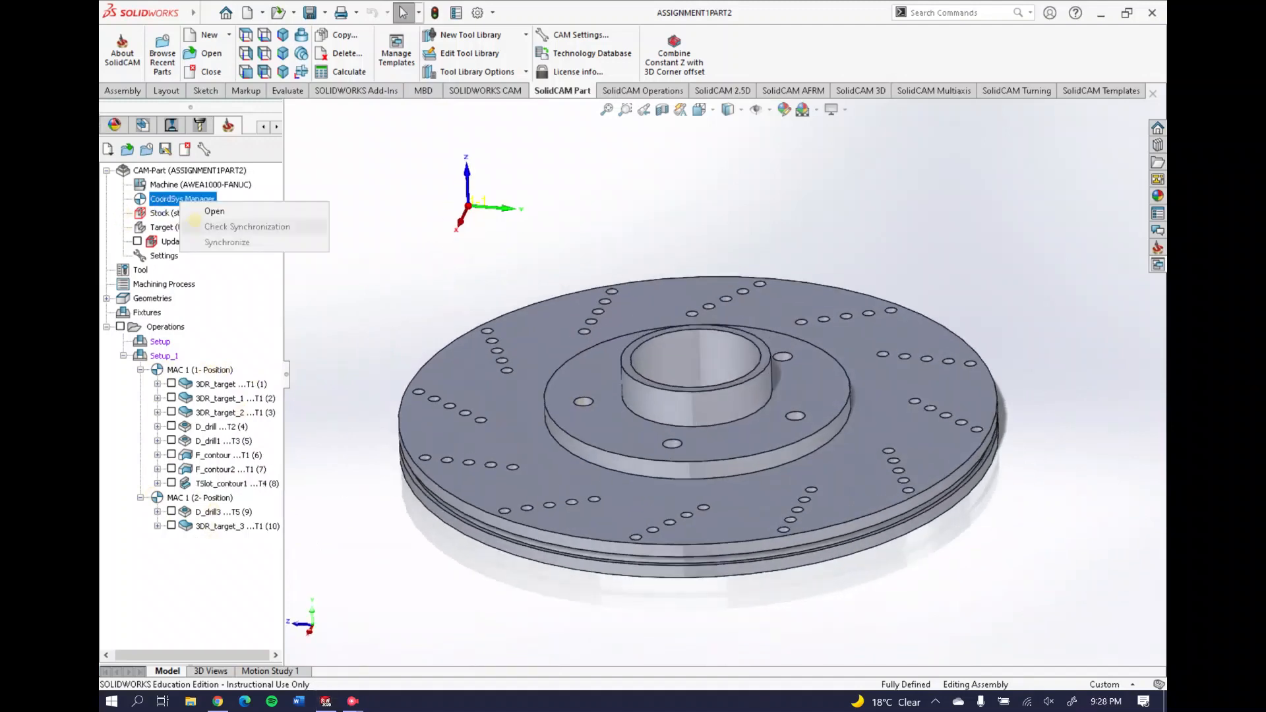
{"action": "left_click", "coordinate": [204, 210]}
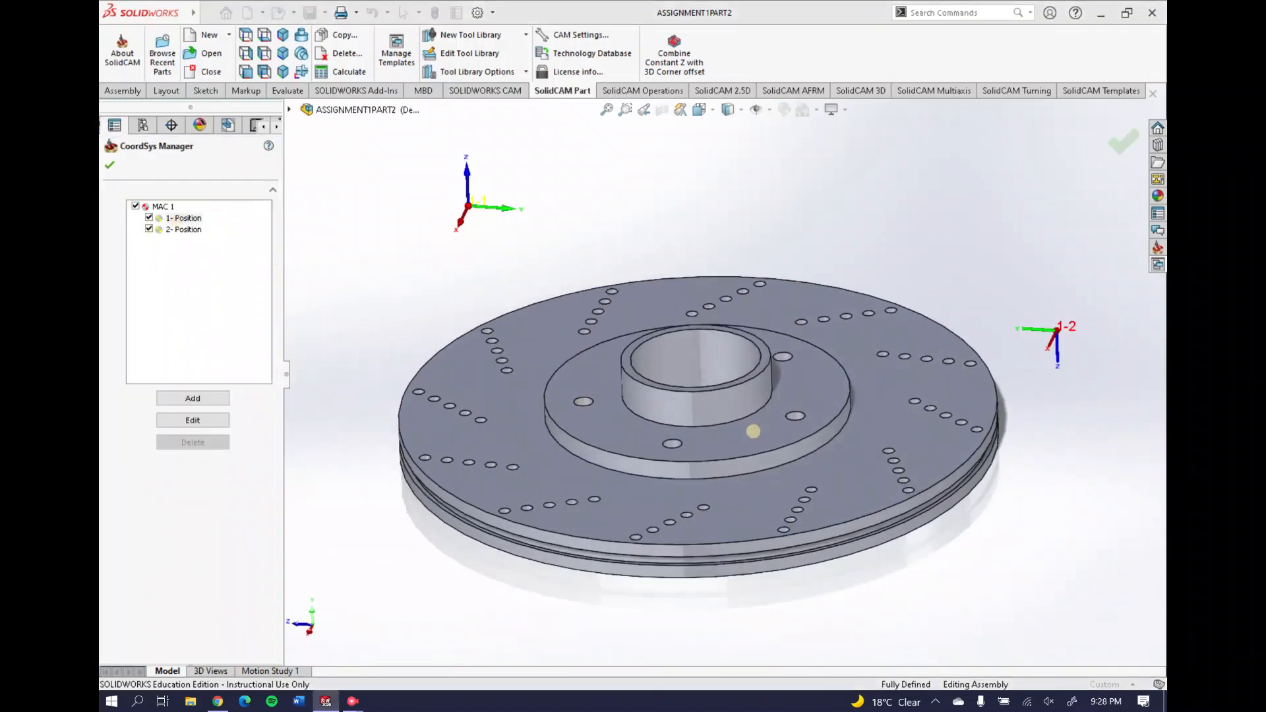
{"action": "middle_click_drag", "start_coordinate": [753, 431], "coordinate": [746, 187]}
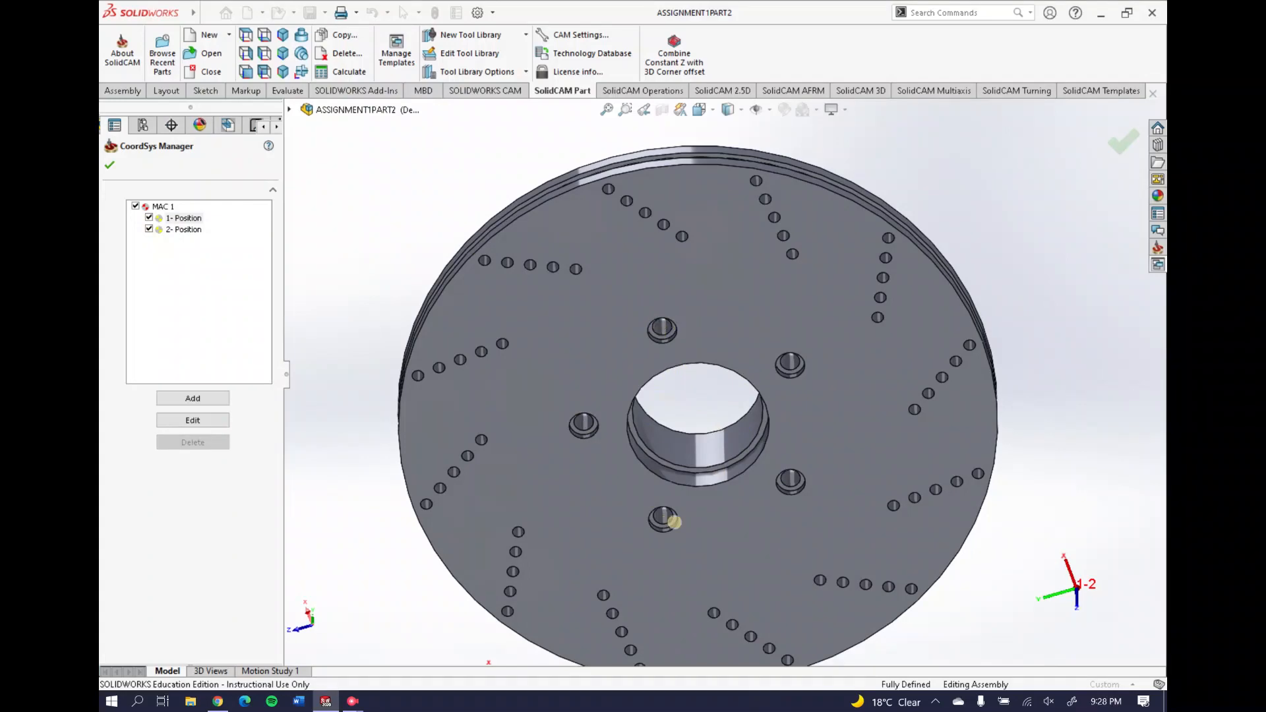
{"action": "middle_click_drag", "start_coordinate": [711, 427], "coordinate": [724, 267]}
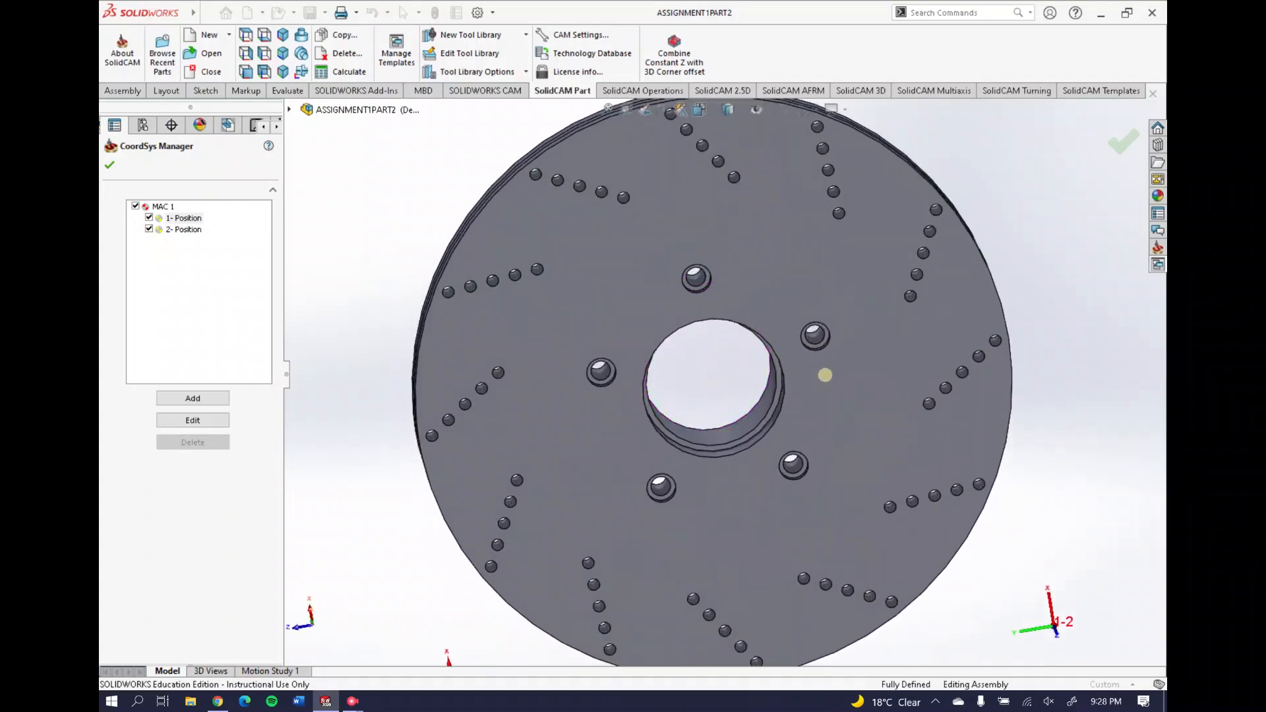
{"action": "middle_click_drag", "start_coordinate": [653, 328], "coordinate": [666, 462]}
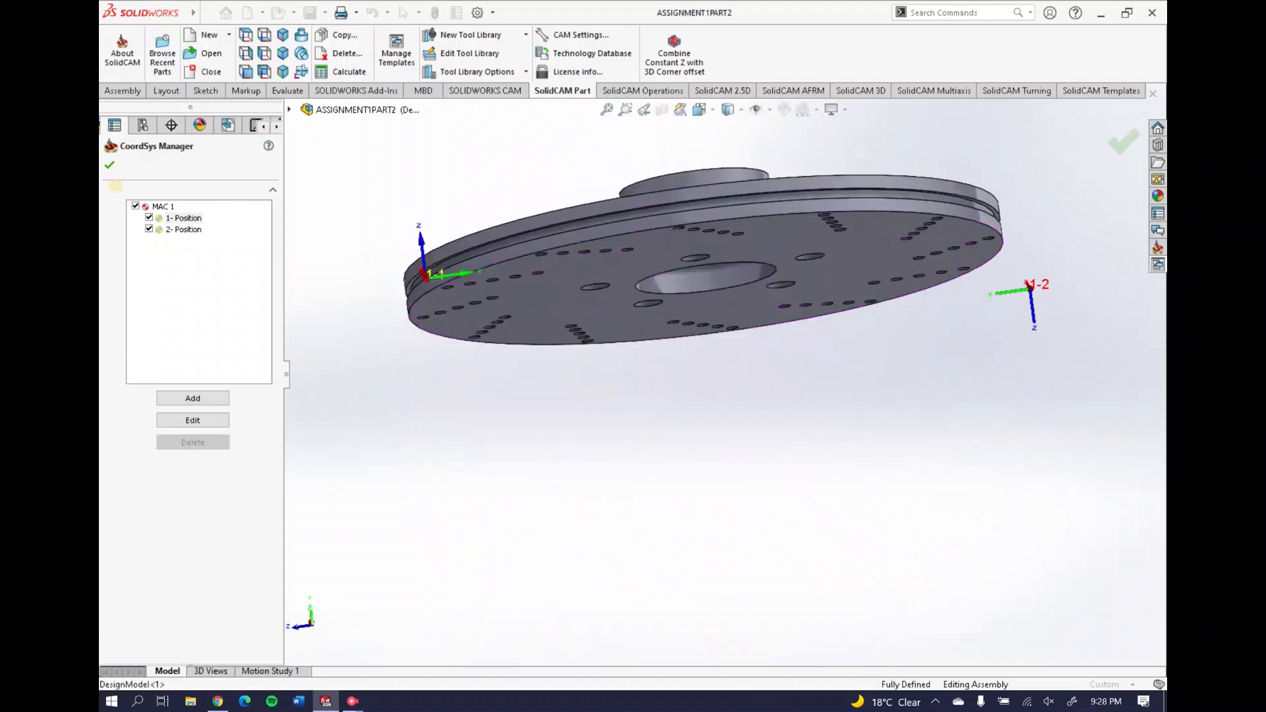
{"action": "left_click", "coordinate": [109, 165]}
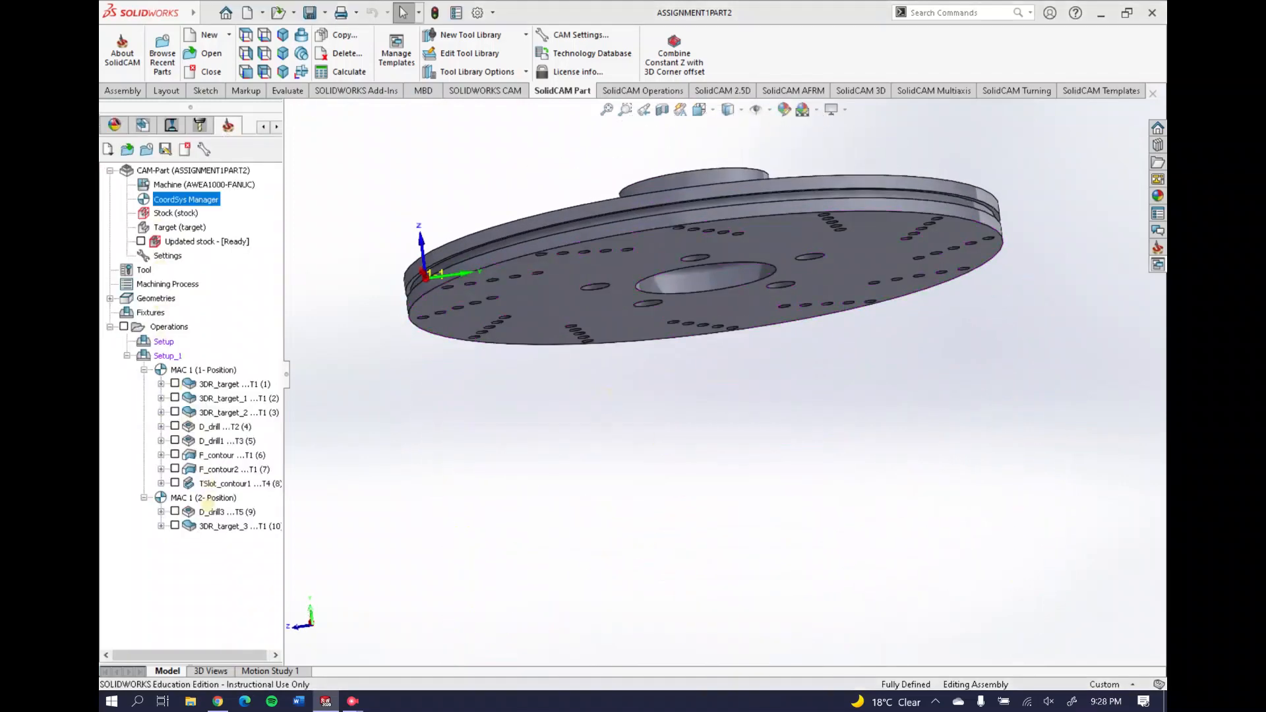
{"action": "right_click", "coordinate": [212, 513]}
Keep MAC 1 (2- Position) as D_drill3's coordinate system and preview its five-hole drill path
{"action": "left_click", "coordinate": [247, 168]}
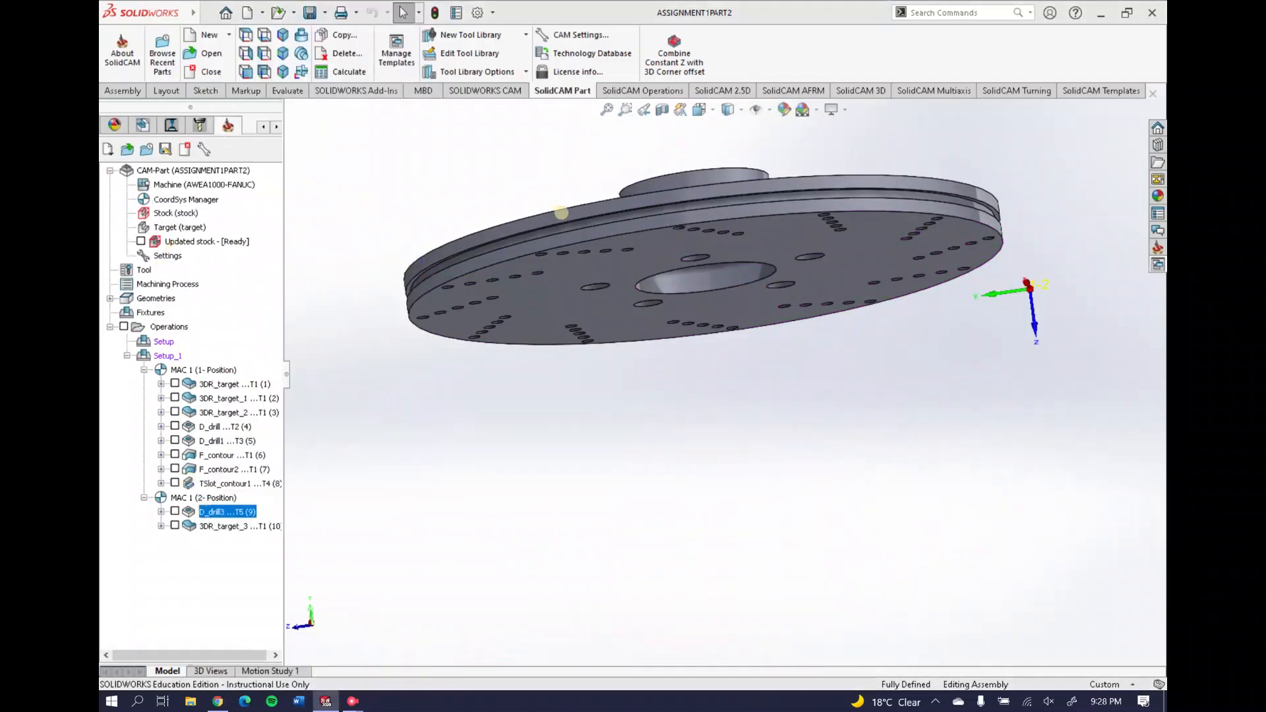
{"action": "left_click", "coordinate": [204, 93]}
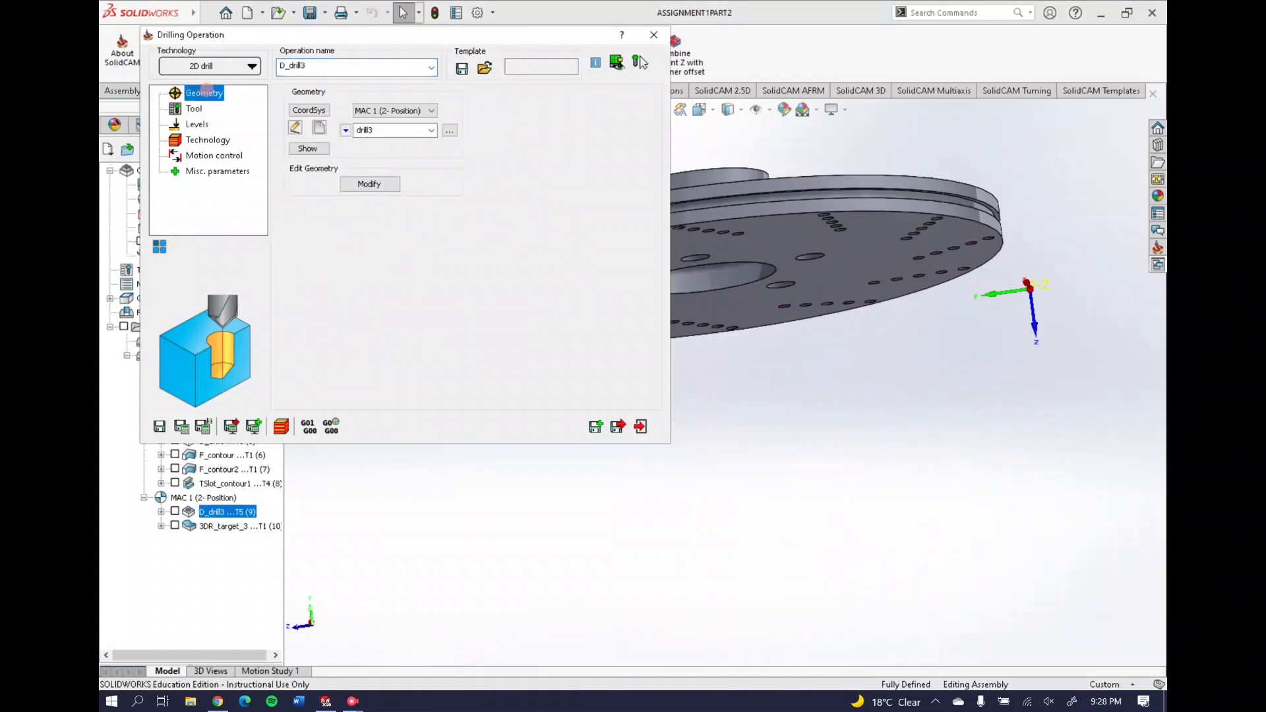
{"action": "left_click", "coordinate": [395, 110]}
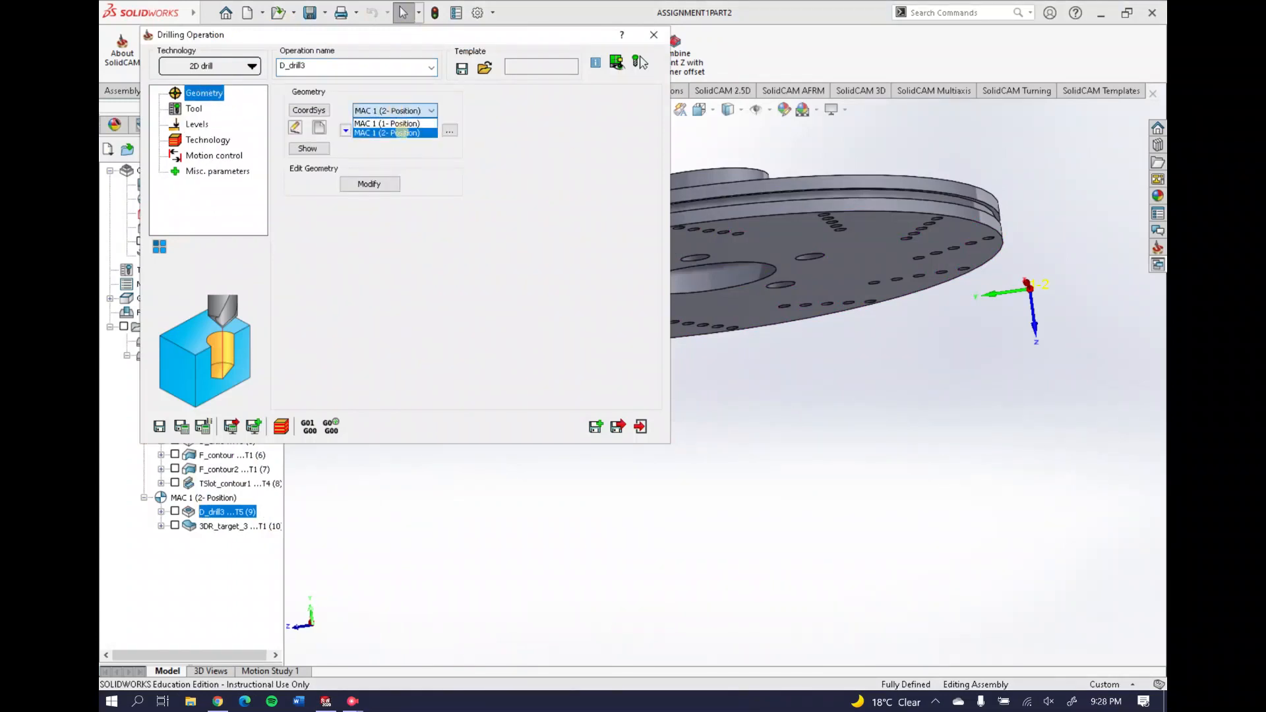
{"action": "left_click", "coordinate": [403, 133]}
{"action": "left_click", "coordinate": [310, 148]}
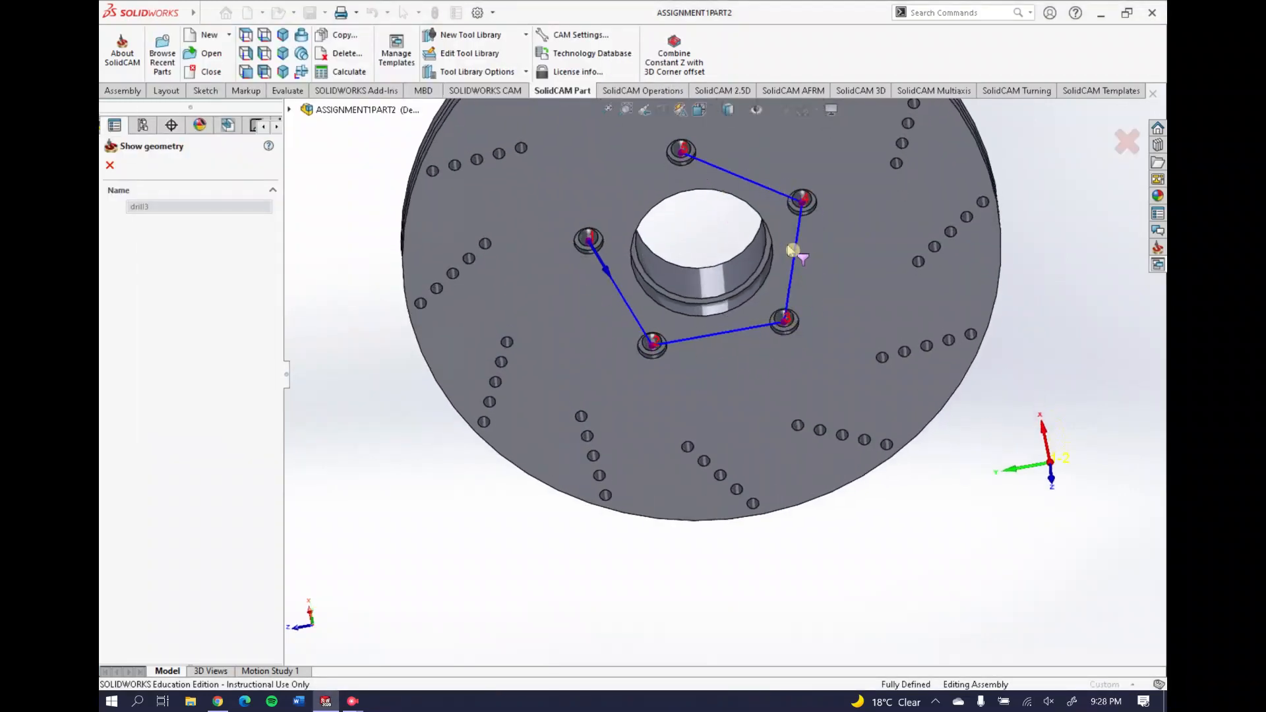
{"action": "left_click", "coordinate": [110, 165]}
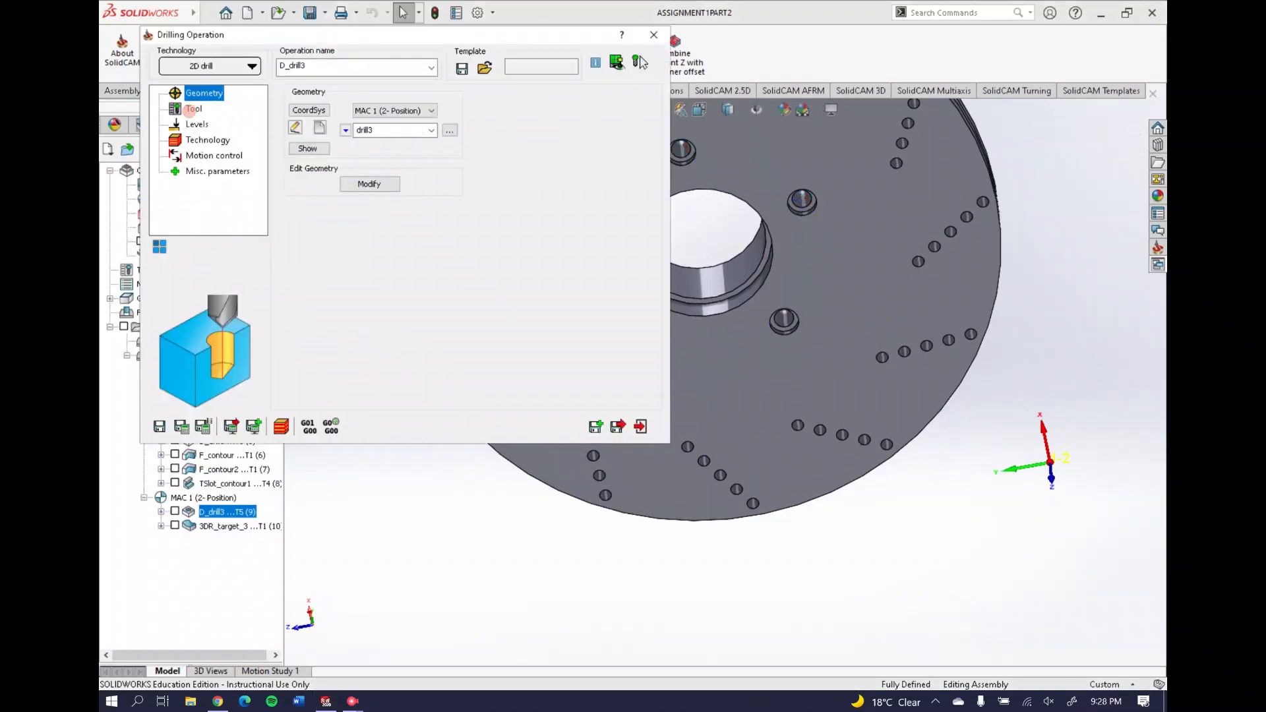
Review D_drill3's 15 mm end mill and levels with 4 mm drill depth, then close it
{"action": "left_click", "coordinate": [191, 109]}
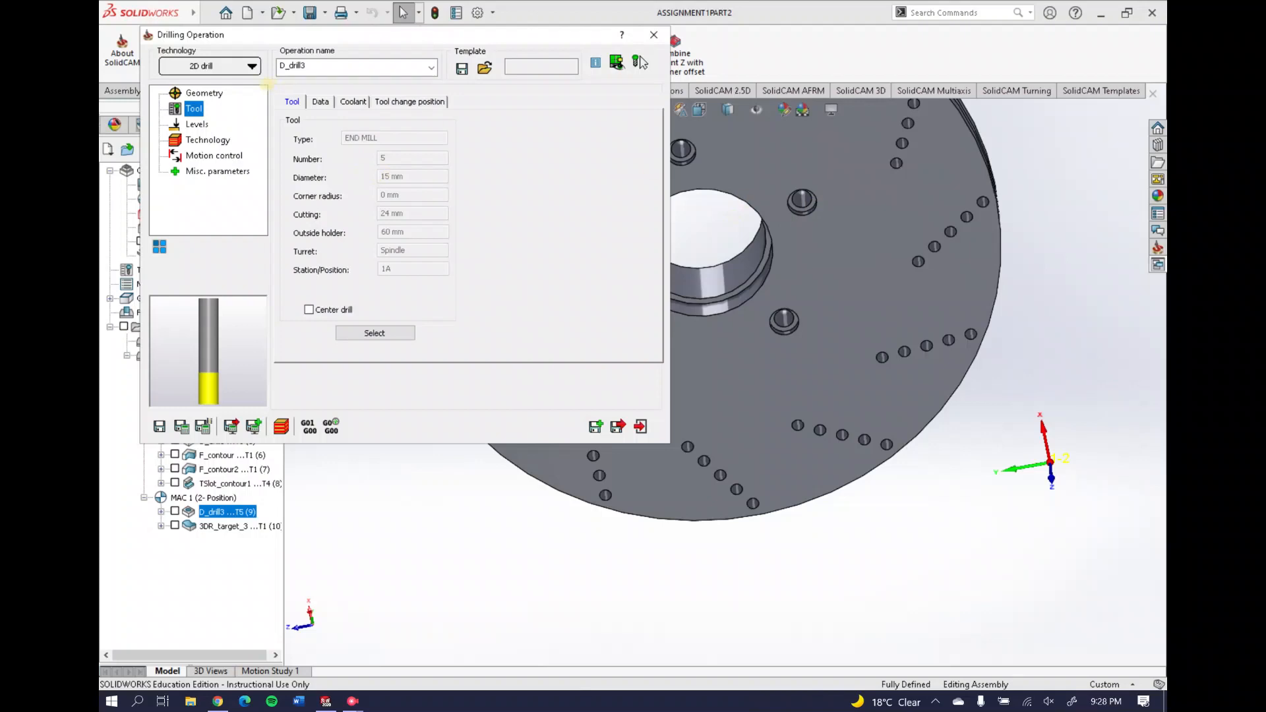
{"action": "left_click", "coordinate": [197, 124]}
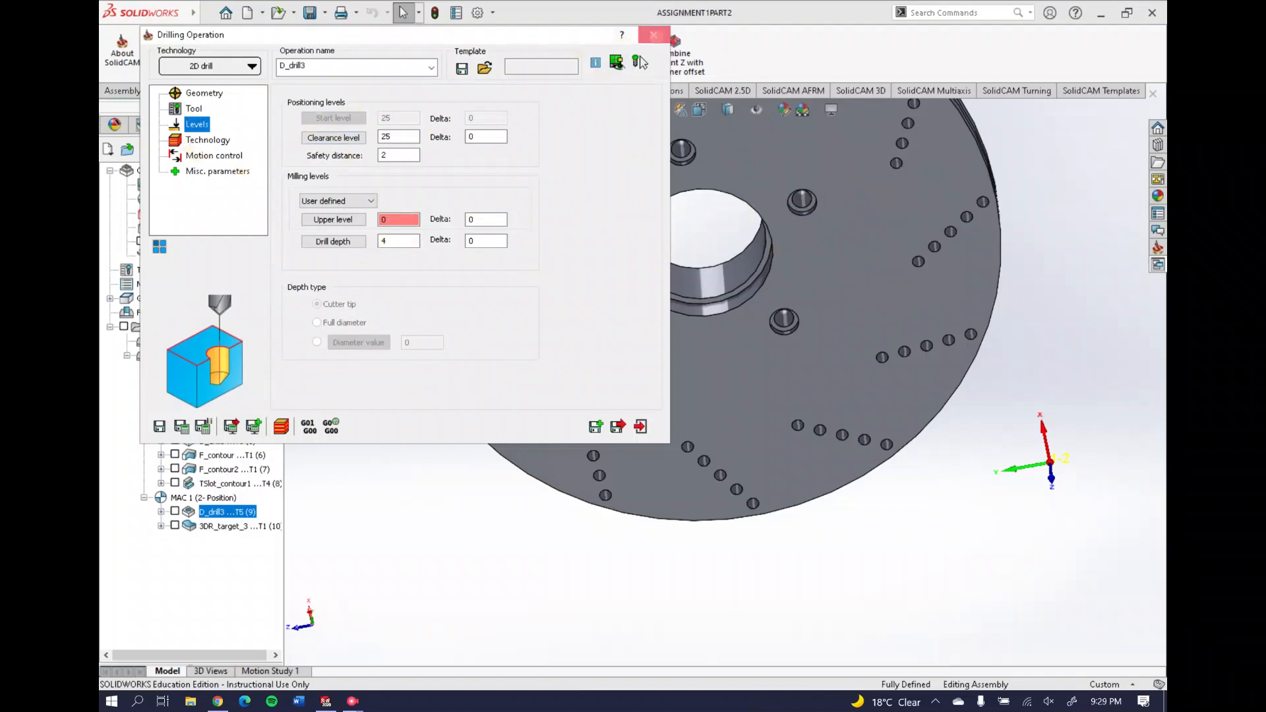
{"action": "left_click", "coordinate": [654, 34]}
Play a SolidVerify simulation of D_drill3 at reduced speed, viewing the drilling from several angles
{"action": "right_click", "coordinate": [223, 512]}
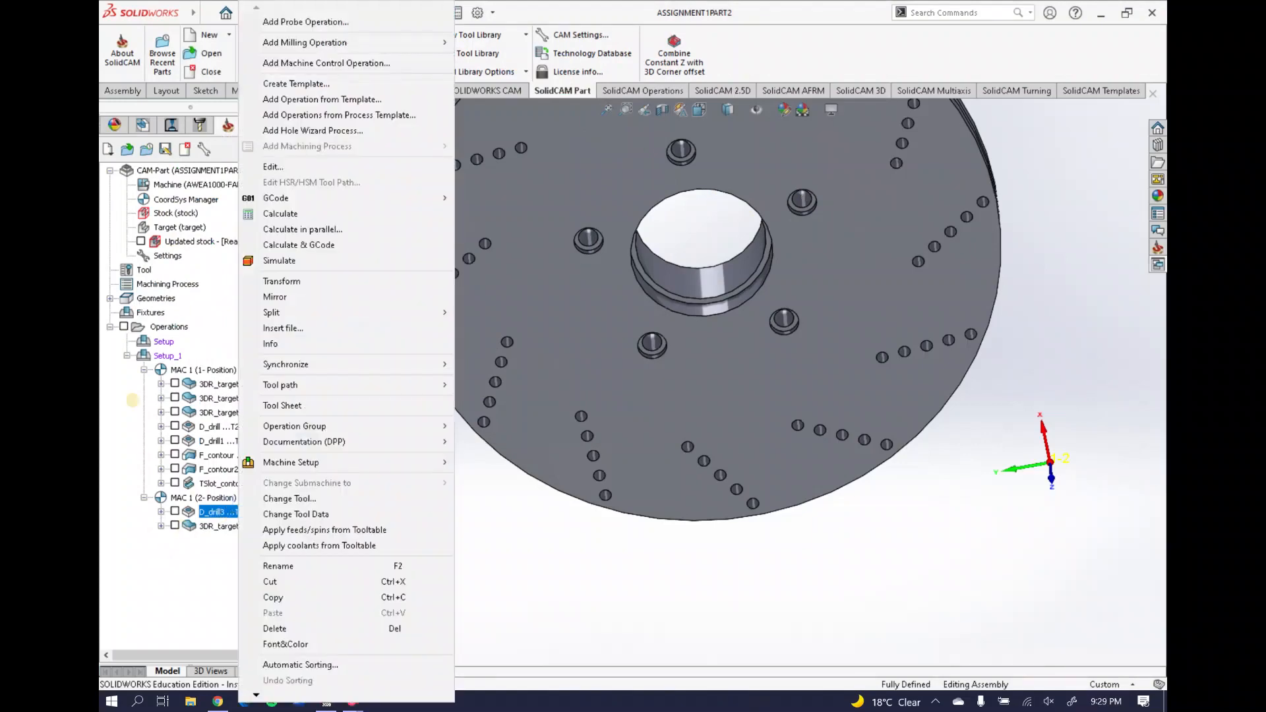
{"action": "left_click", "coordinate": [279, 260]}
{"action": "left_click", "coordinate": [1034, 159]}
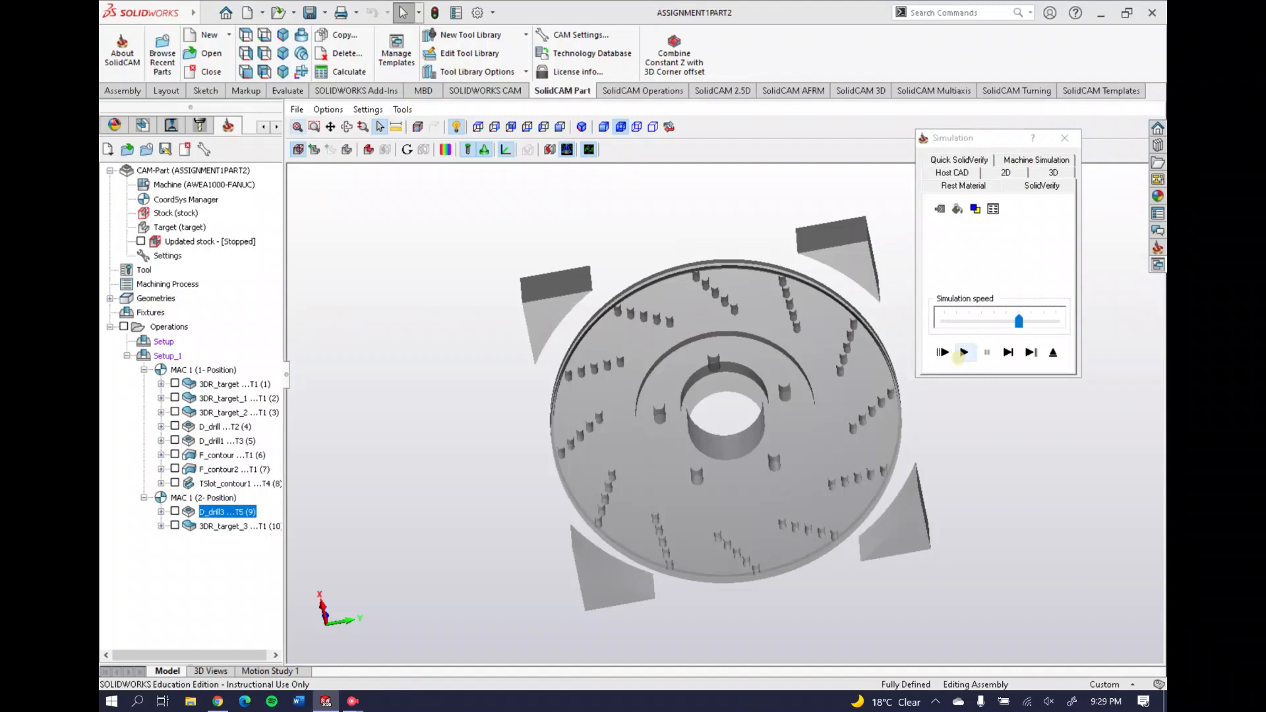
{"action": "left_click", "coordinate": [964, 353]}
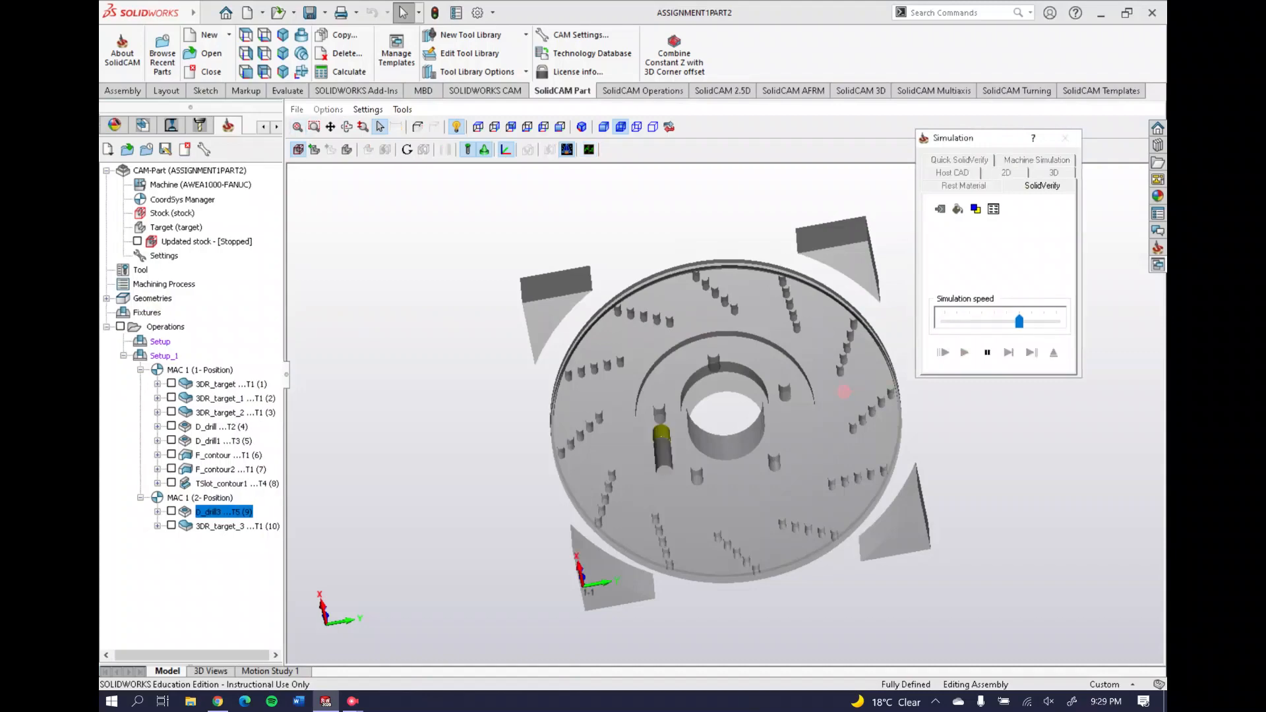
{"action": "middle_click_drag", "start_coordinate": [762, 271], "coordinate": [798, 348]}
{"action": "left_click", "coordinate": [950, 318]}
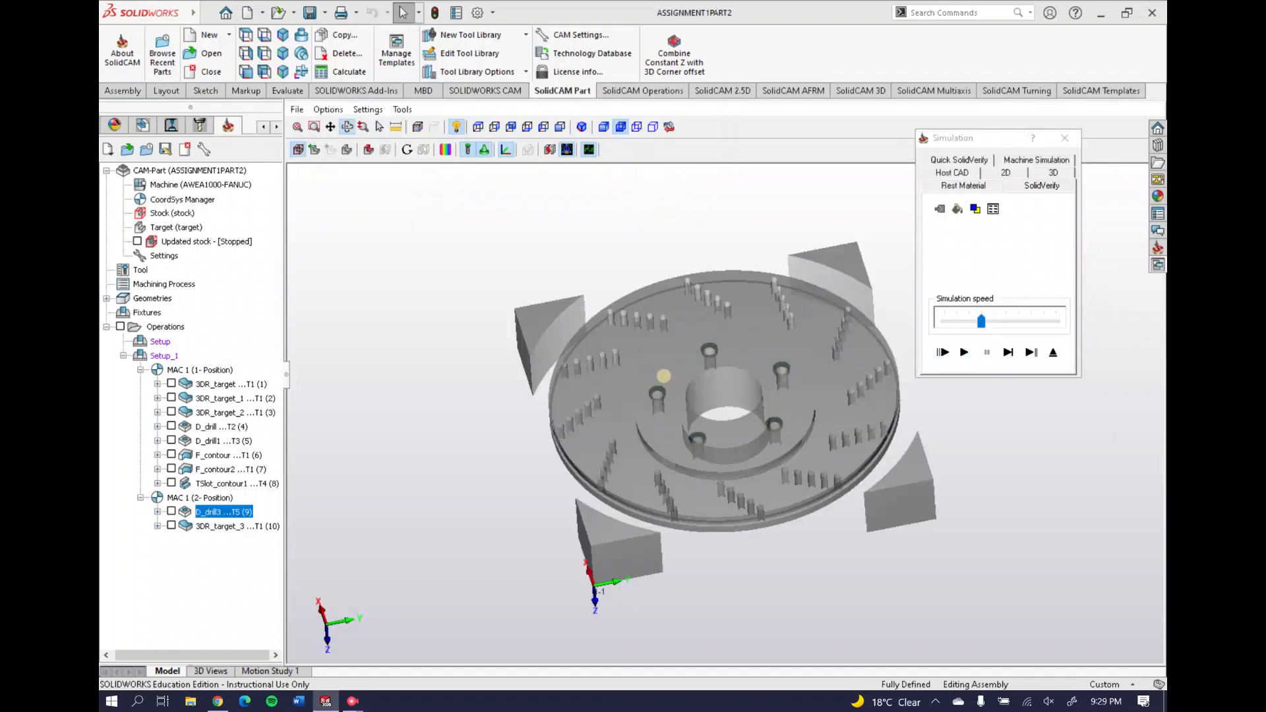
{"action": "middle_click_drag", "start_coordinate": [656, 374], "coordinate": [686, 319]}
{"action": "scroll", "coordinate": [688, 321], "scroll_direction": "up", "scroll_amount": 6}
{"action": "scroll", "coordinate": [721, 358], "scroll_direction": "down", "scroll_amount": 7}
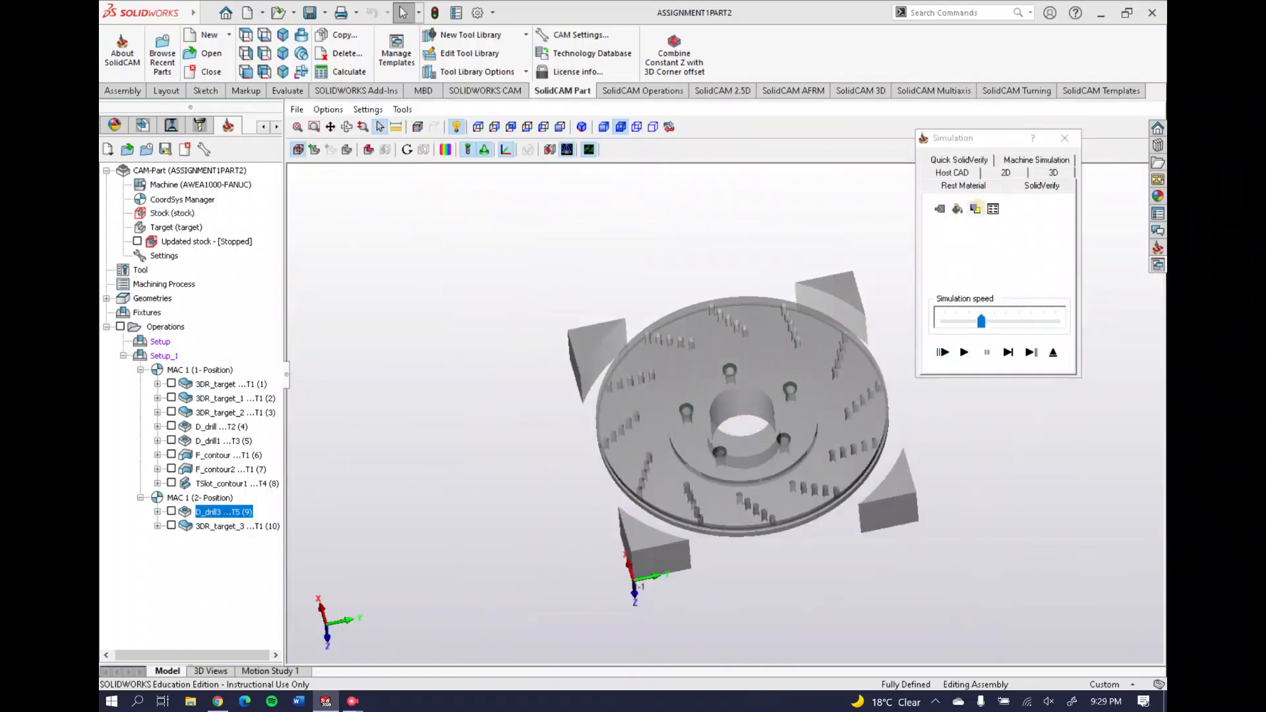
Compare D_drill3's rest material before and after the operation, then close the simulation
{"action": "left_click", "coordinate": [976, 208]}
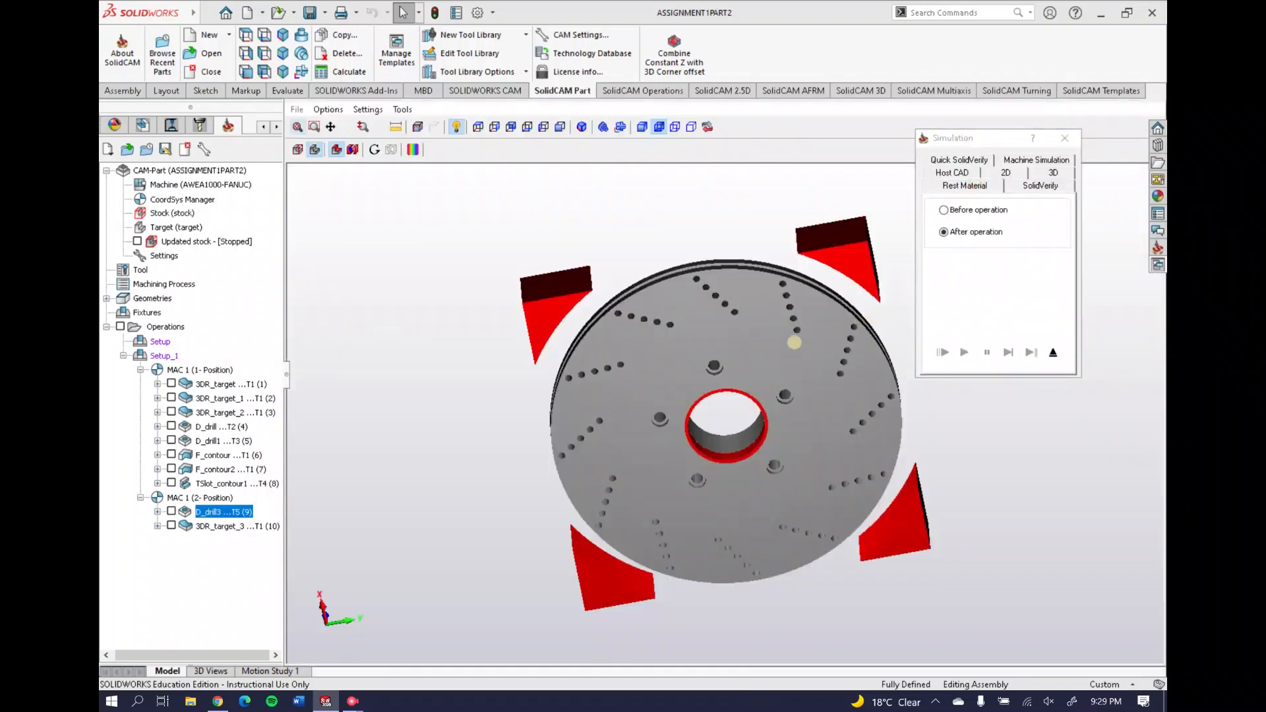
{"action": "middle_click_drag", "start_coordinate": [794, 342], "coordinate": [799, 304]}
{"action": "left_click", "coordinate": [983, 209]}
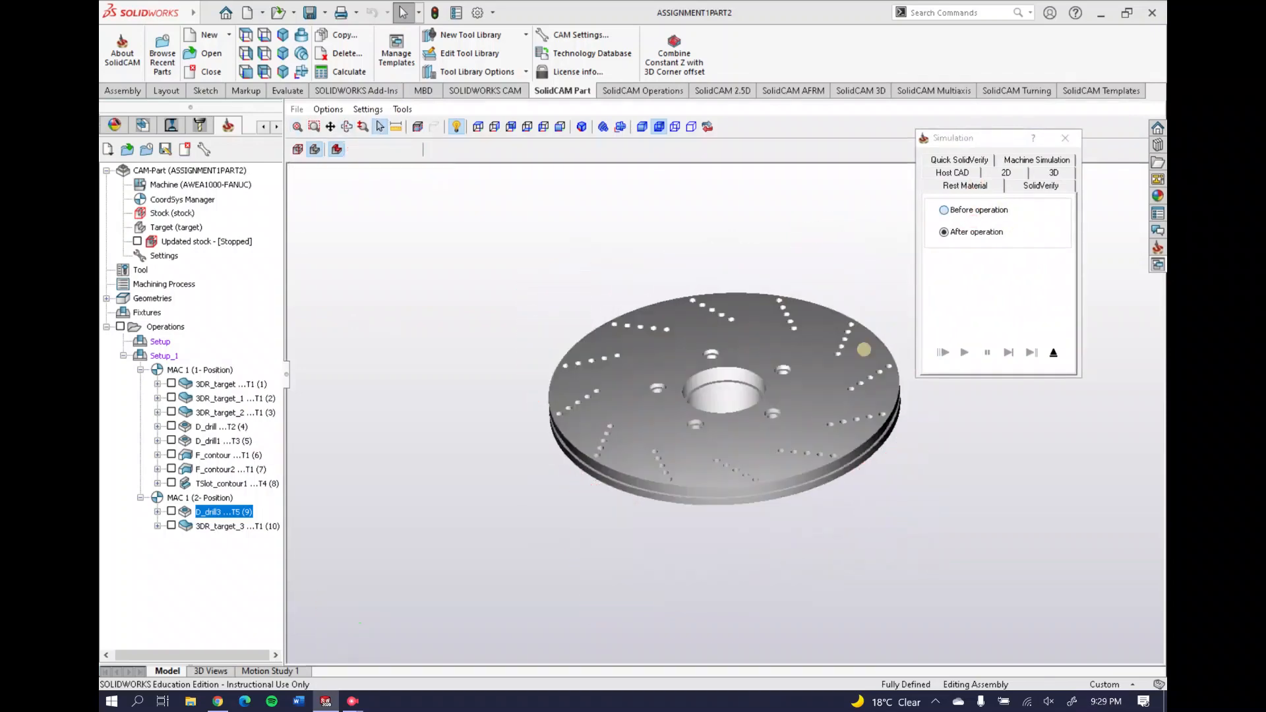
{"action": "left_click", "coordinate": [963, 234]}
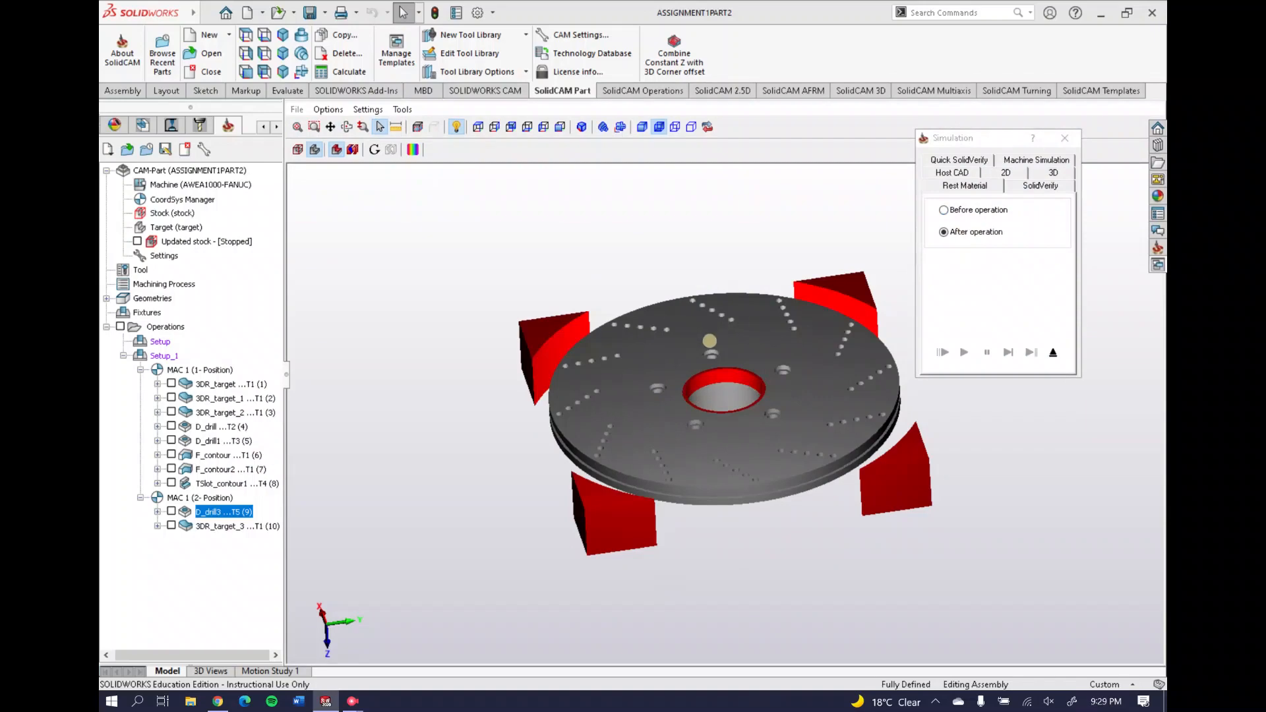
{"action": "left_click", "coordinate": [1065, 138]}
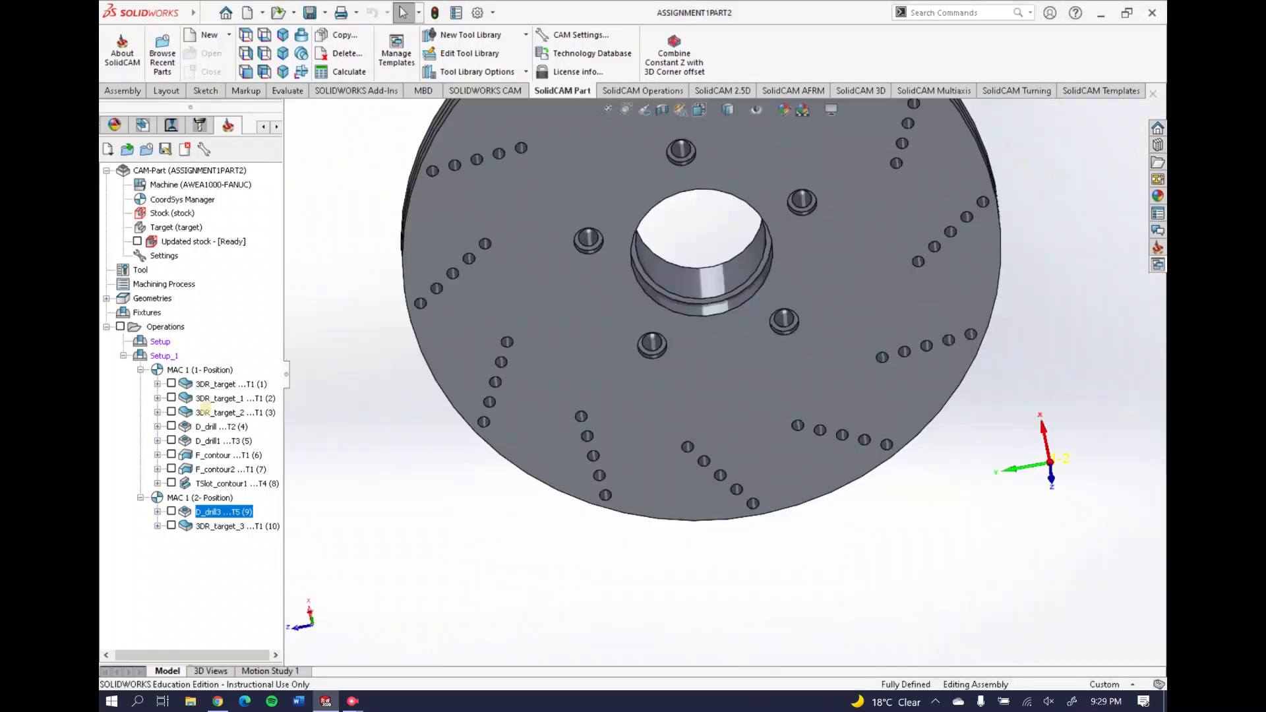
{"action": "right_click", "coordinate": [224, 526]}
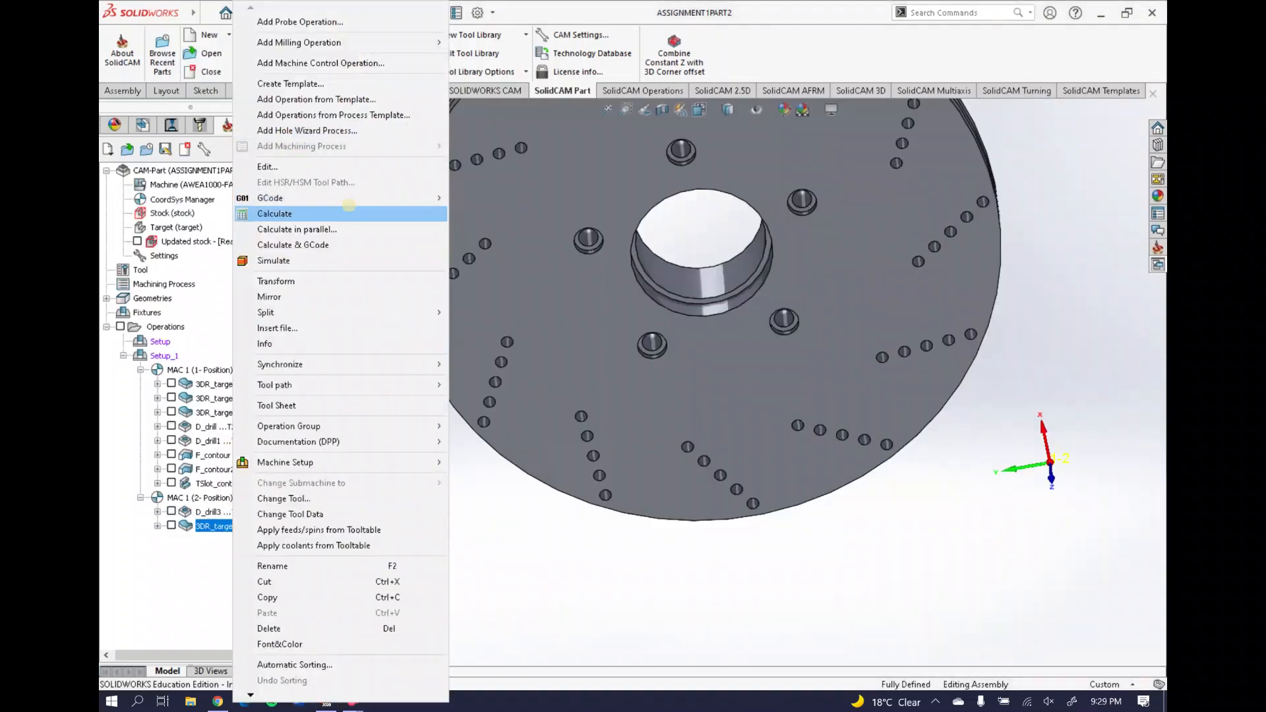
{"action": "left_click", "coordinate": [266, 166]}
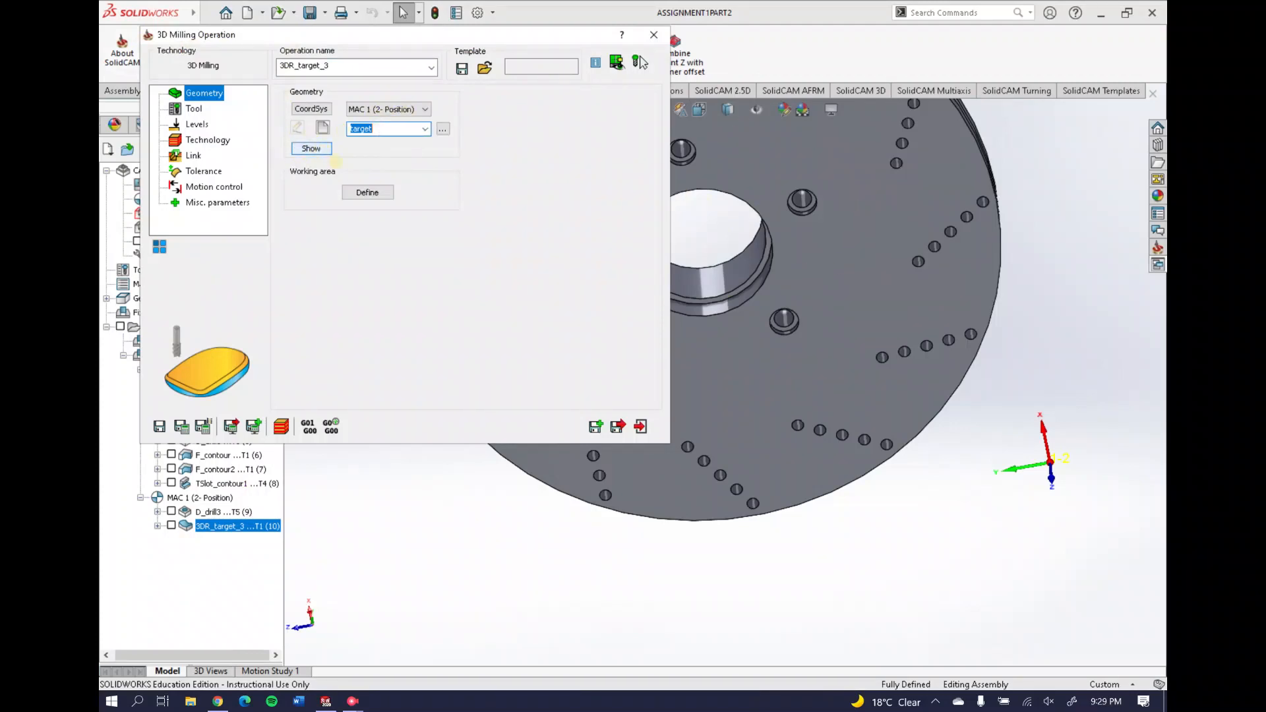
{"action": "left_click", "coordinate": [368, 192]}
{"action": "left_click", "coordinate": [380, 137]}
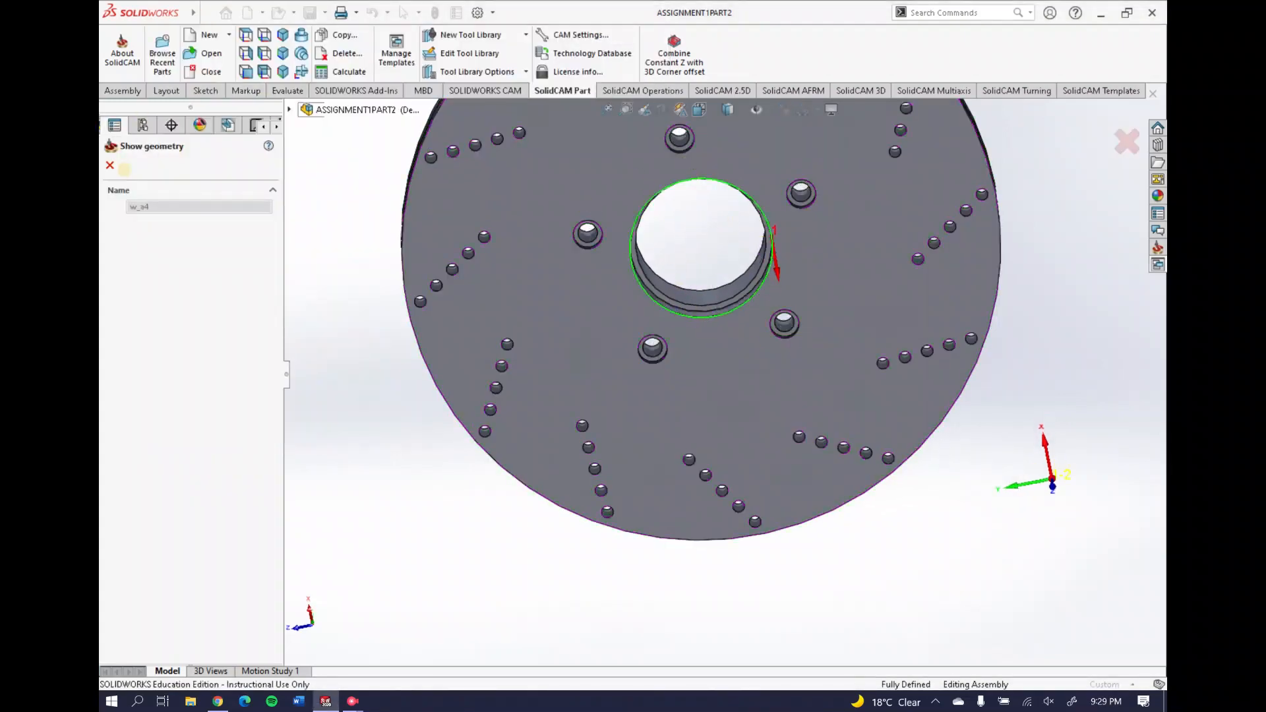
{"action": "left_click", "coordinate": [110, 166]}
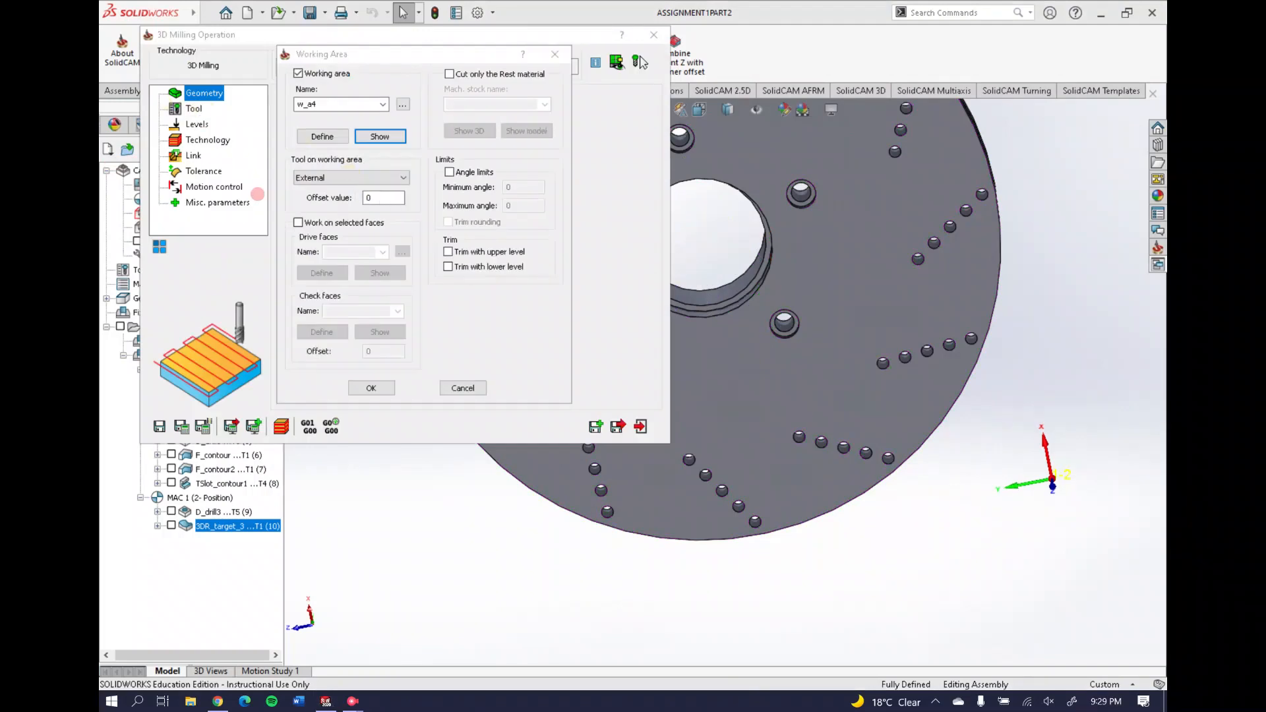
{"action": "left_click", "coordinate": [460, 387]}
{"action": "left_click", "coordinate": [194, 108]}
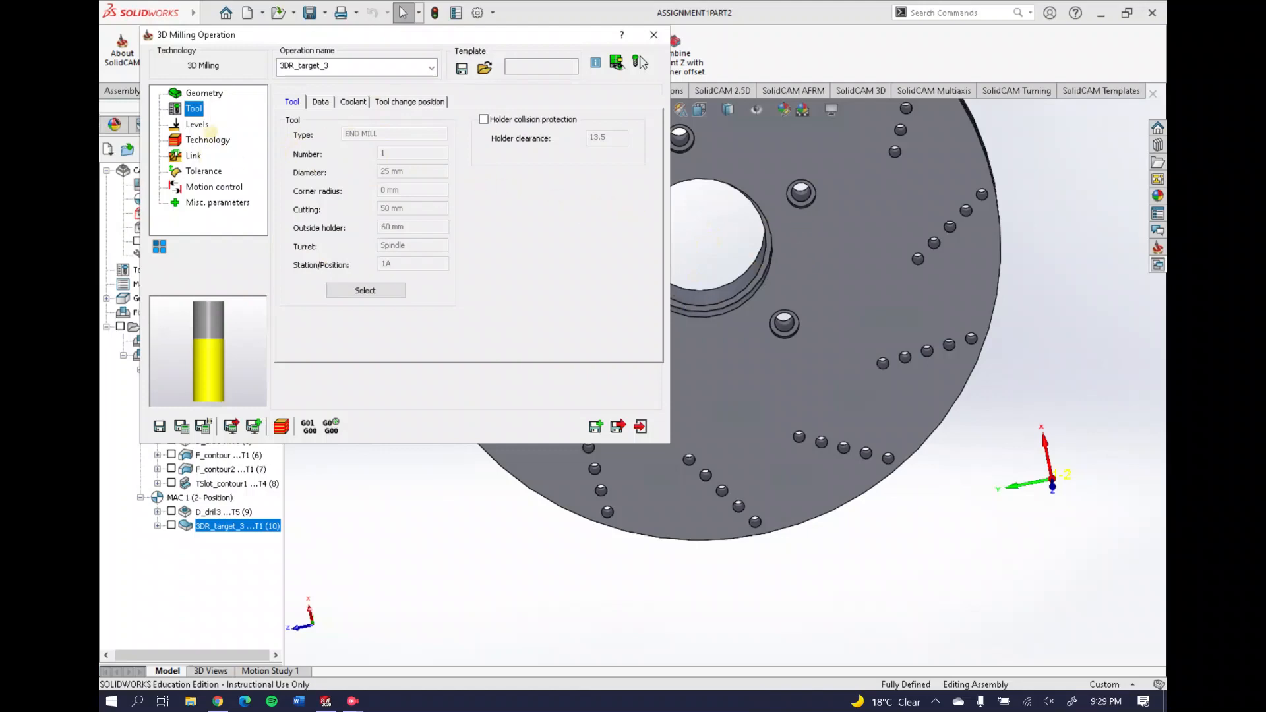
{"action": "left_click", "coordinate": [197, 124]}
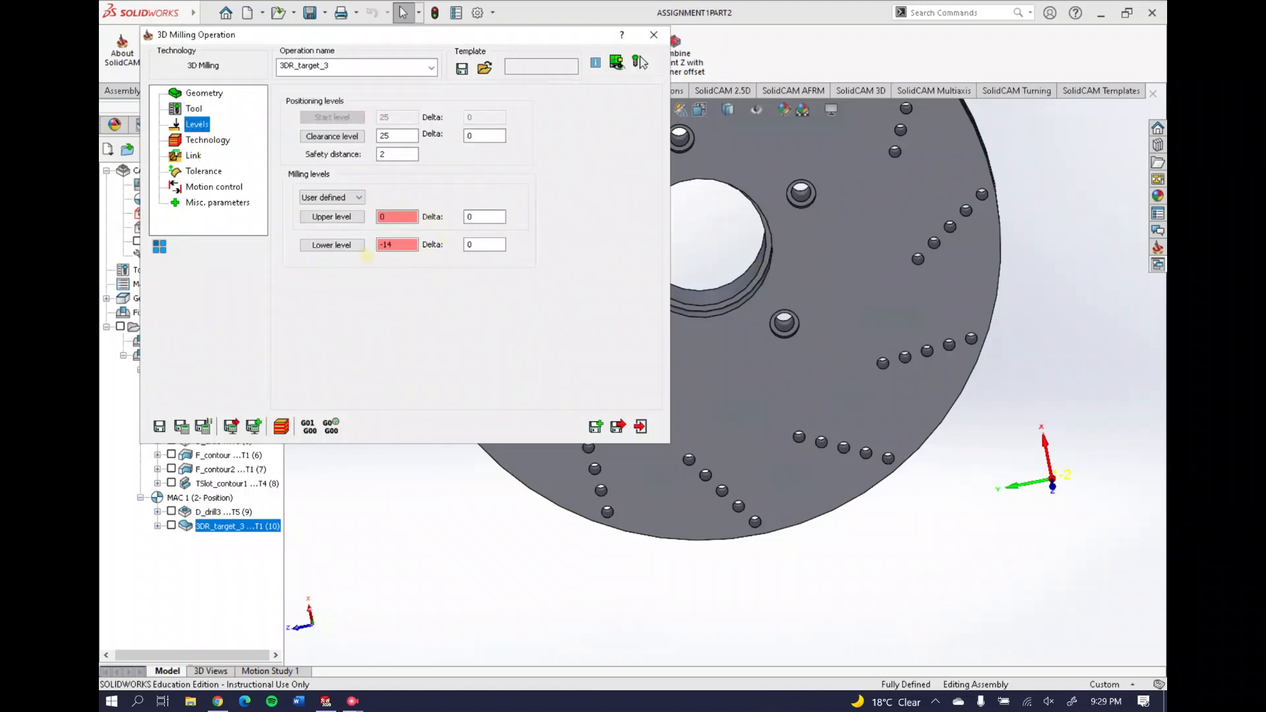
{"action": "middle_click_drag", "start_coordinate": [754, 283], "coordinate": [786, 244]}
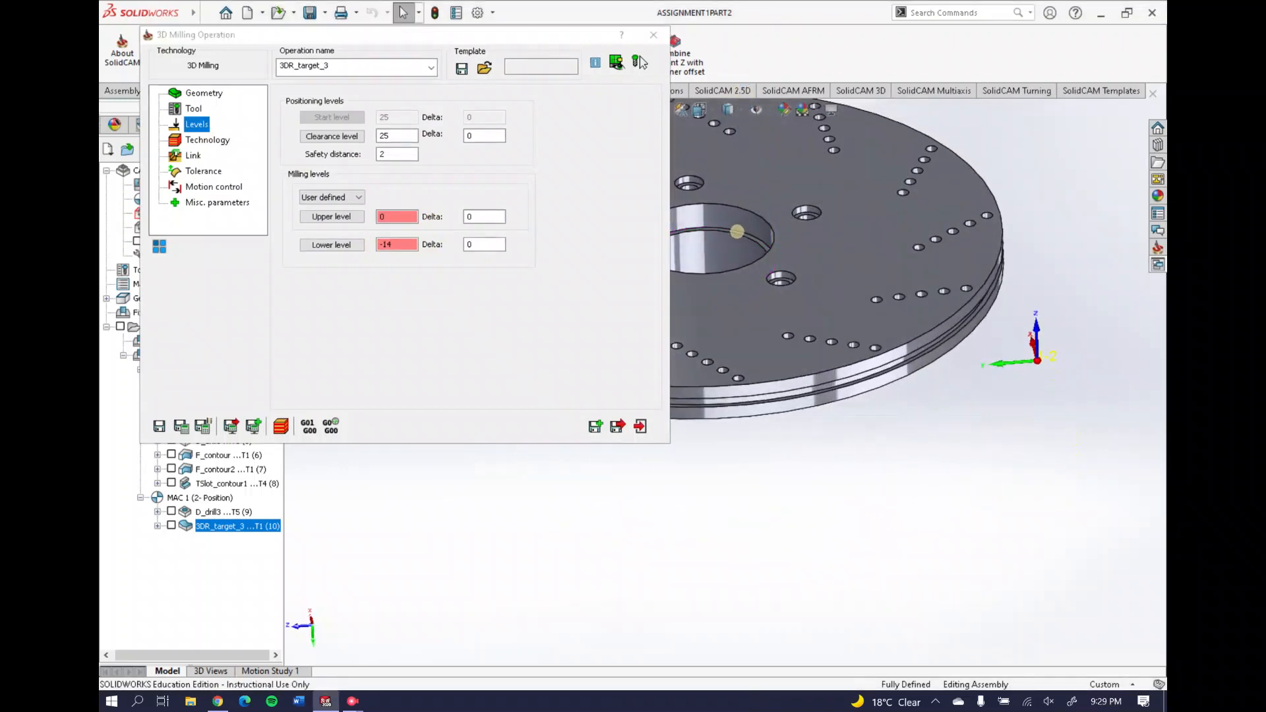
{"action": "middle_click_drag", "start_coordinate": [737, 231], "coordinate": [831, 231]}
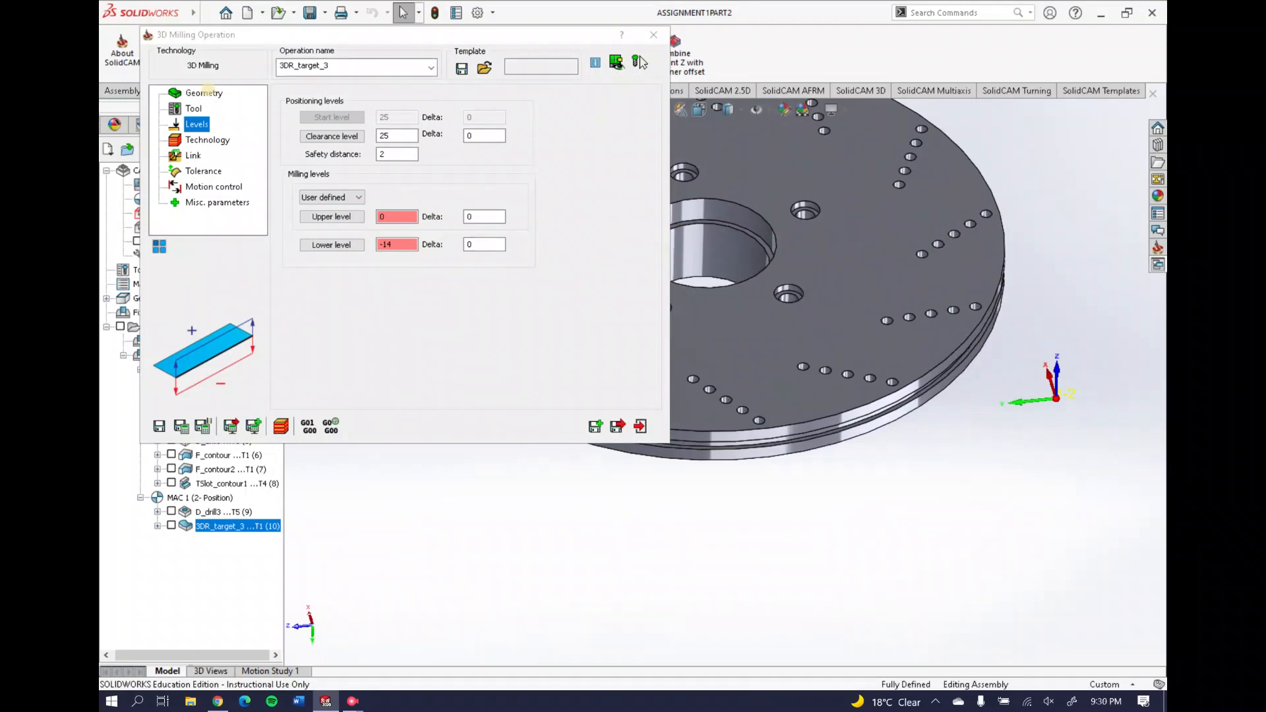
{"action": "left_click", "coordinate": [654, 35]}
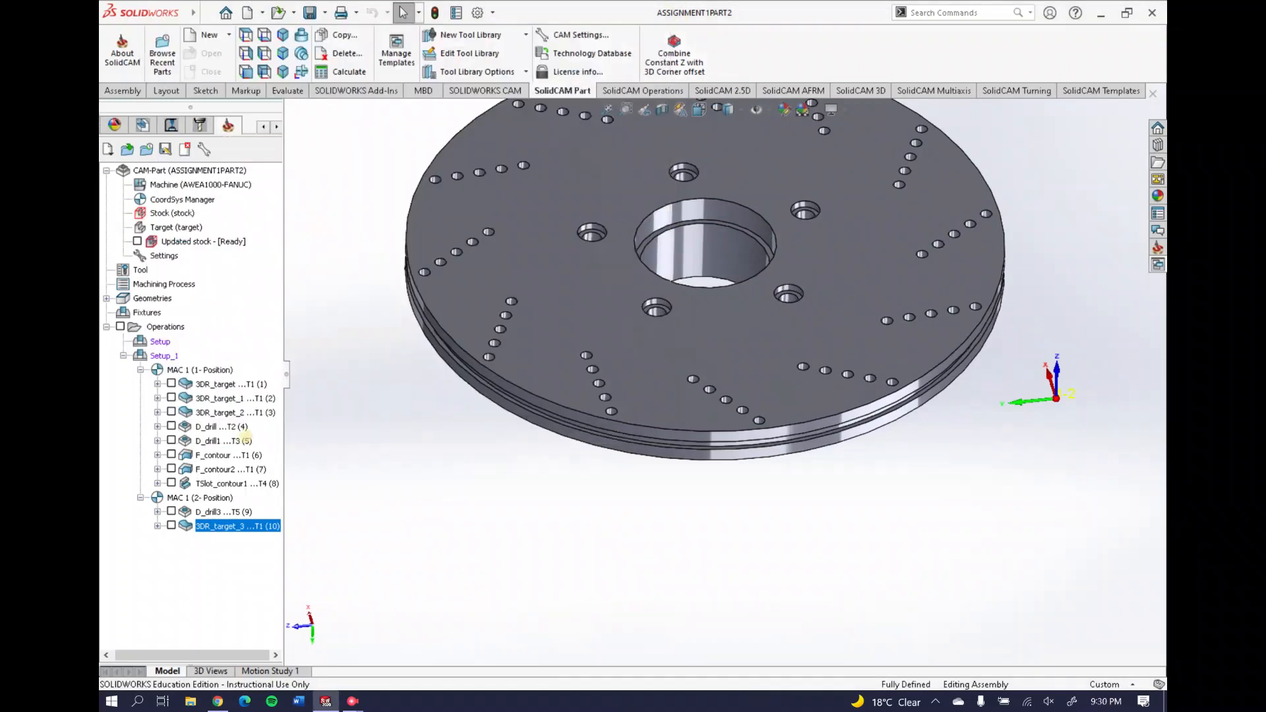
{"action": "right_click", "coordinate": [257, 525]}
{"action": "left_click", "coordinate": [327, 249]}
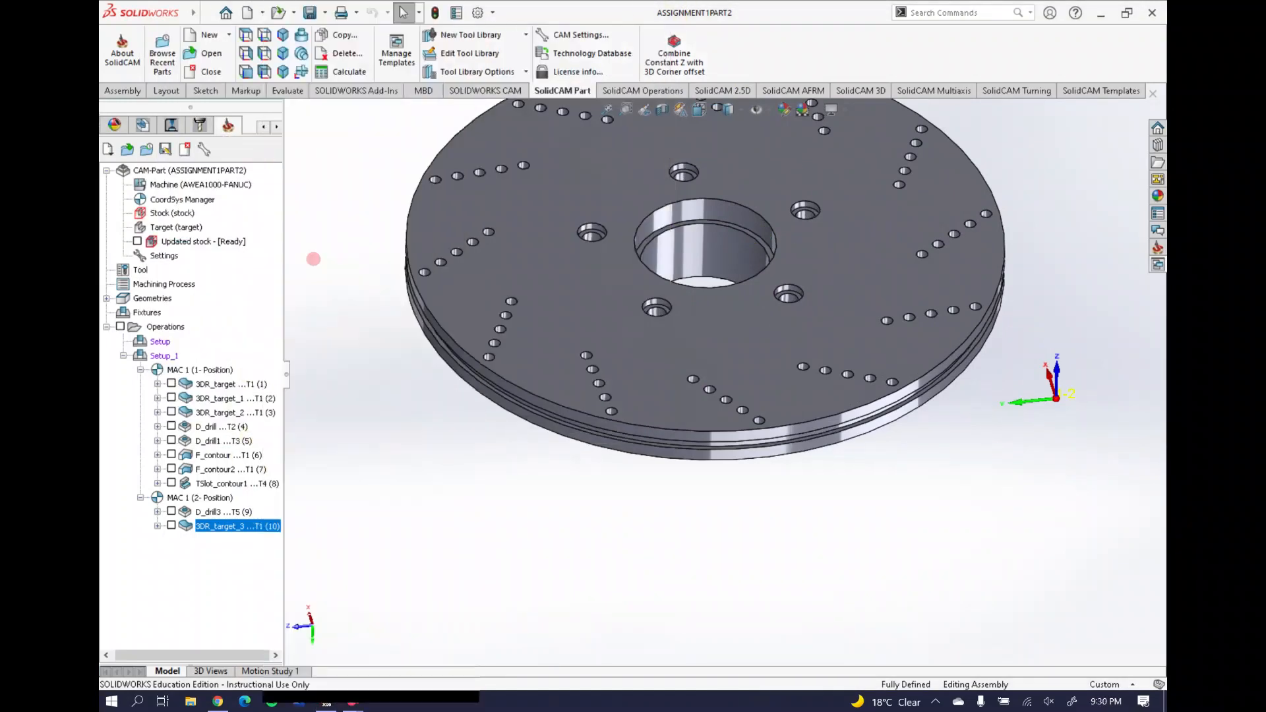
{"action": "left_click", "coordinate": [1046, 160]}
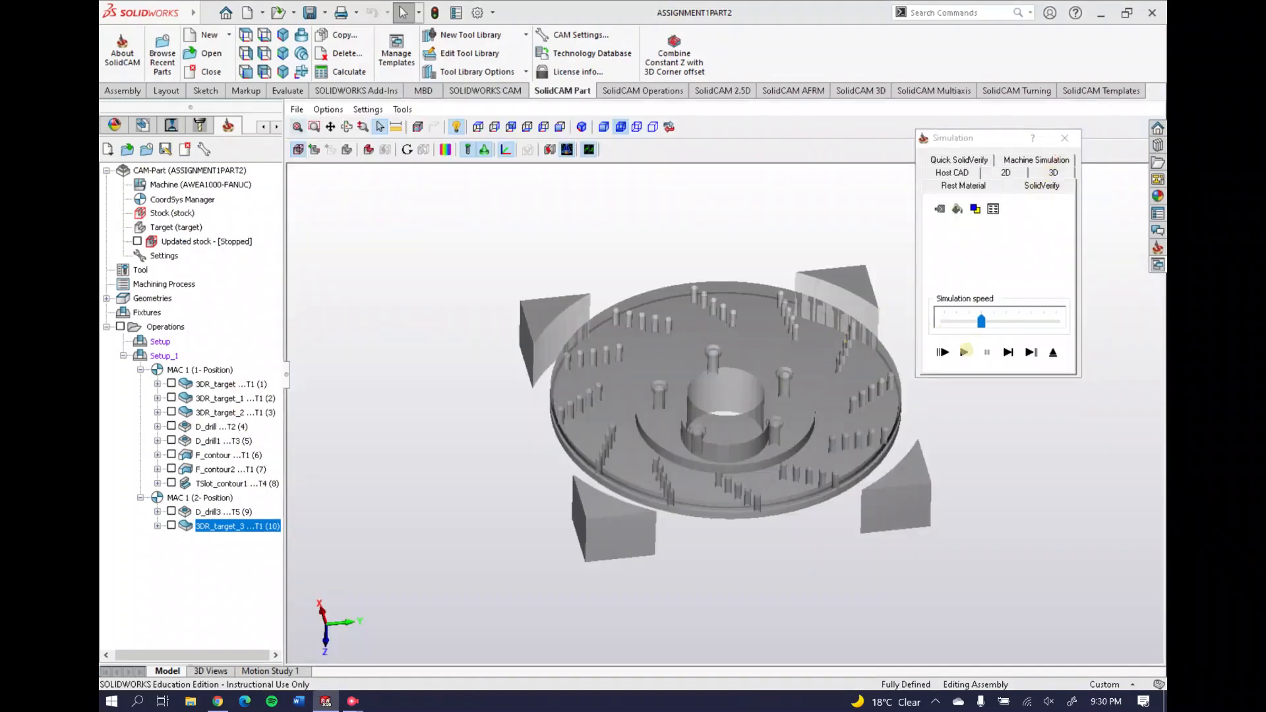
{"action": "left_click", "coordinate": [964, 353]}
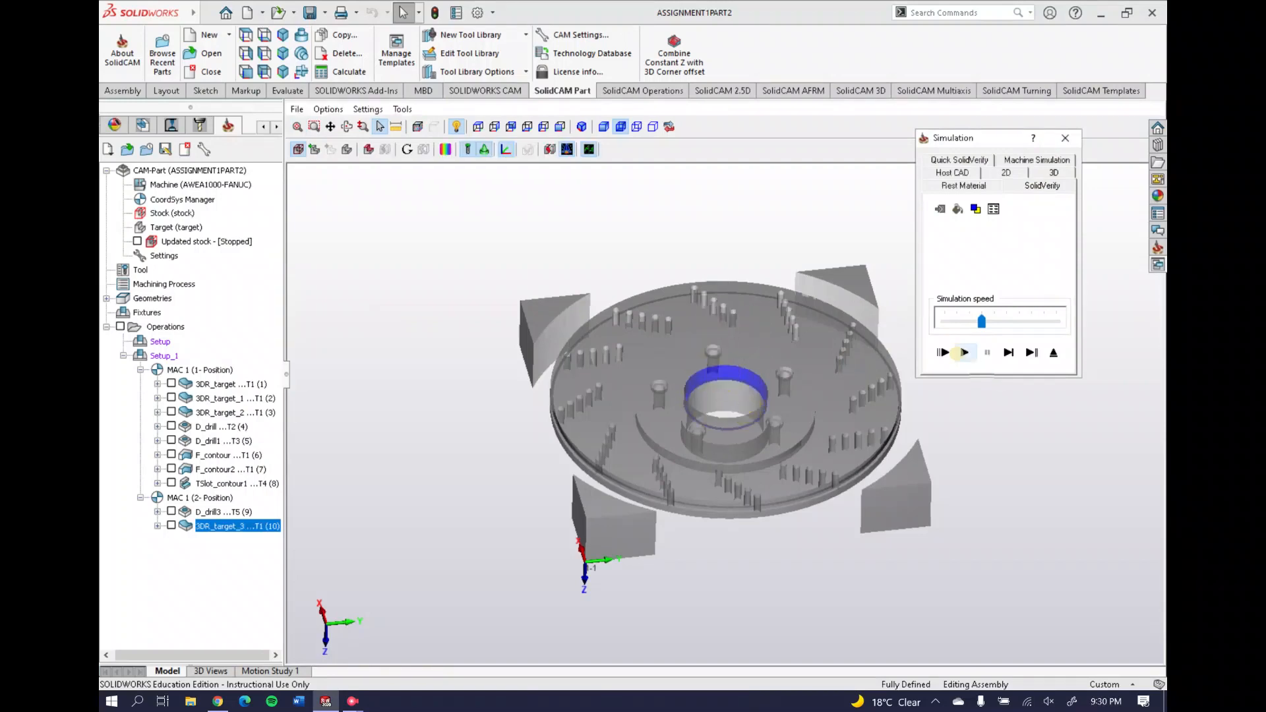
{"action": "middle_click_drag", "start_coordinate": [707, 394], "coordinate": [694, 374]}
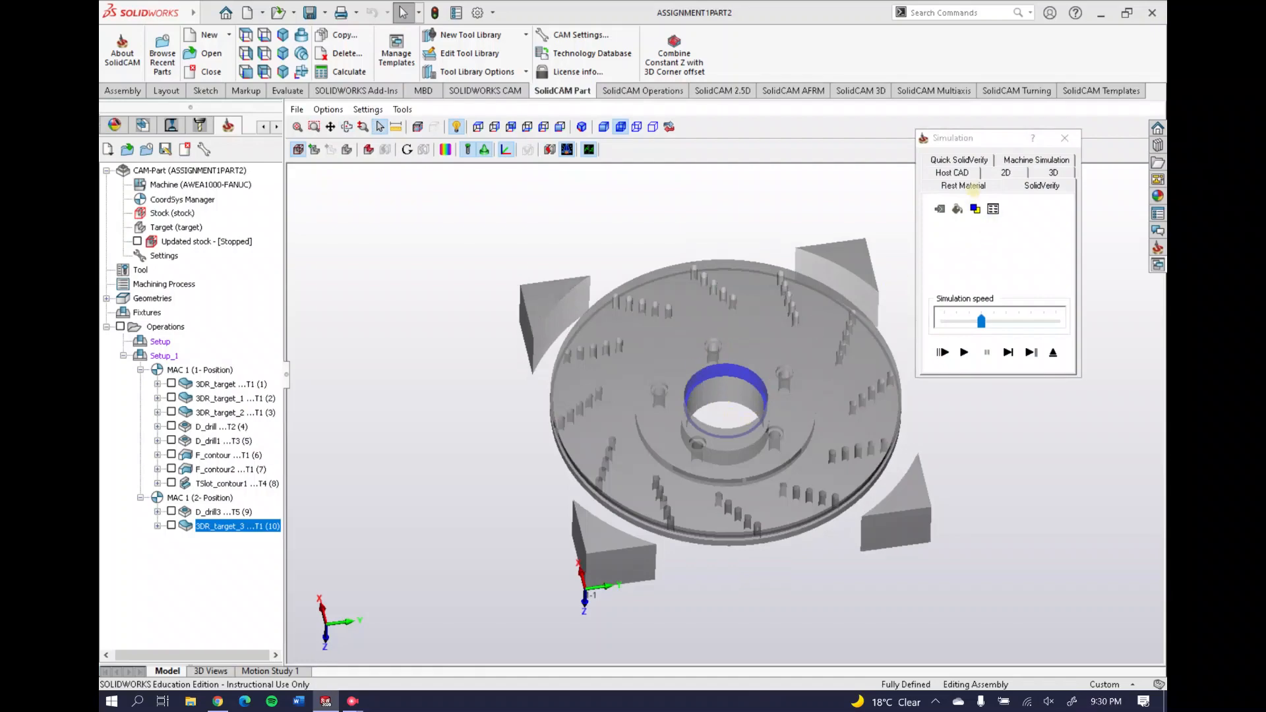
{"action": "left_click", "coordinate": [970, 187]}
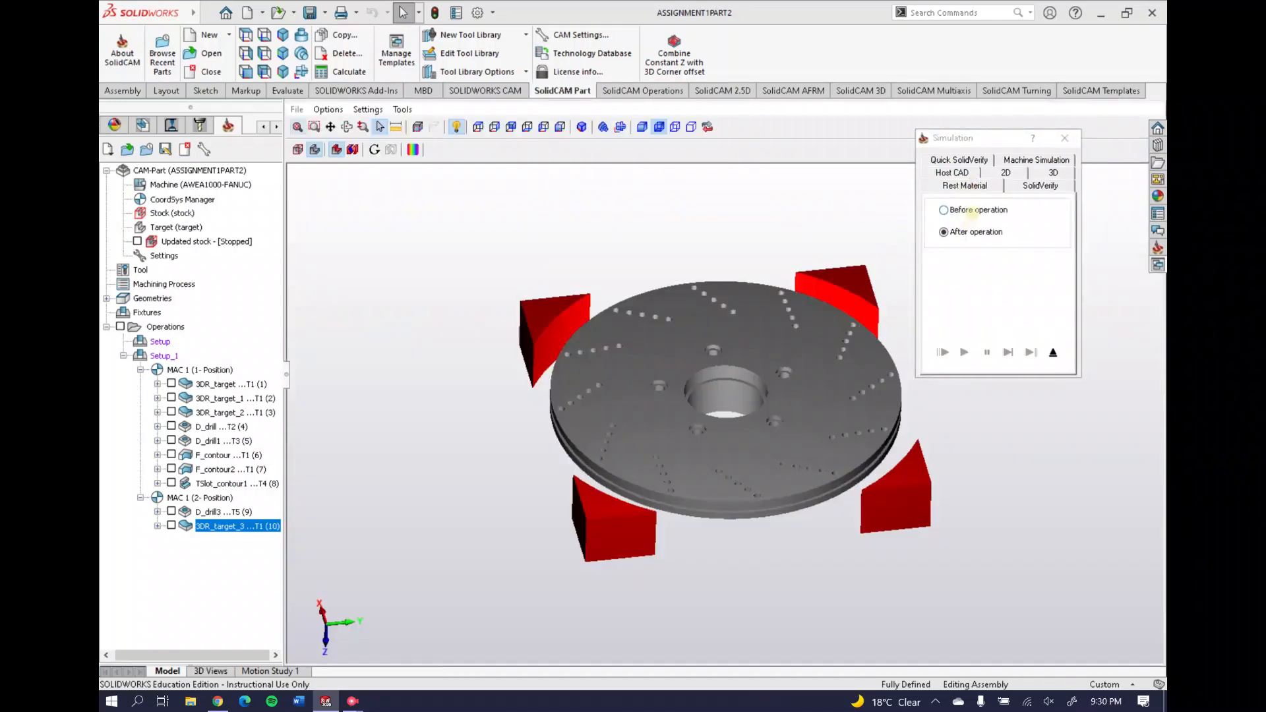
{"action": "left_click", "coordinate": [972, 211]}
{"action": "middle_click_drag", "start_coordinate": [732, 392], "coordinate": [727, 392]}
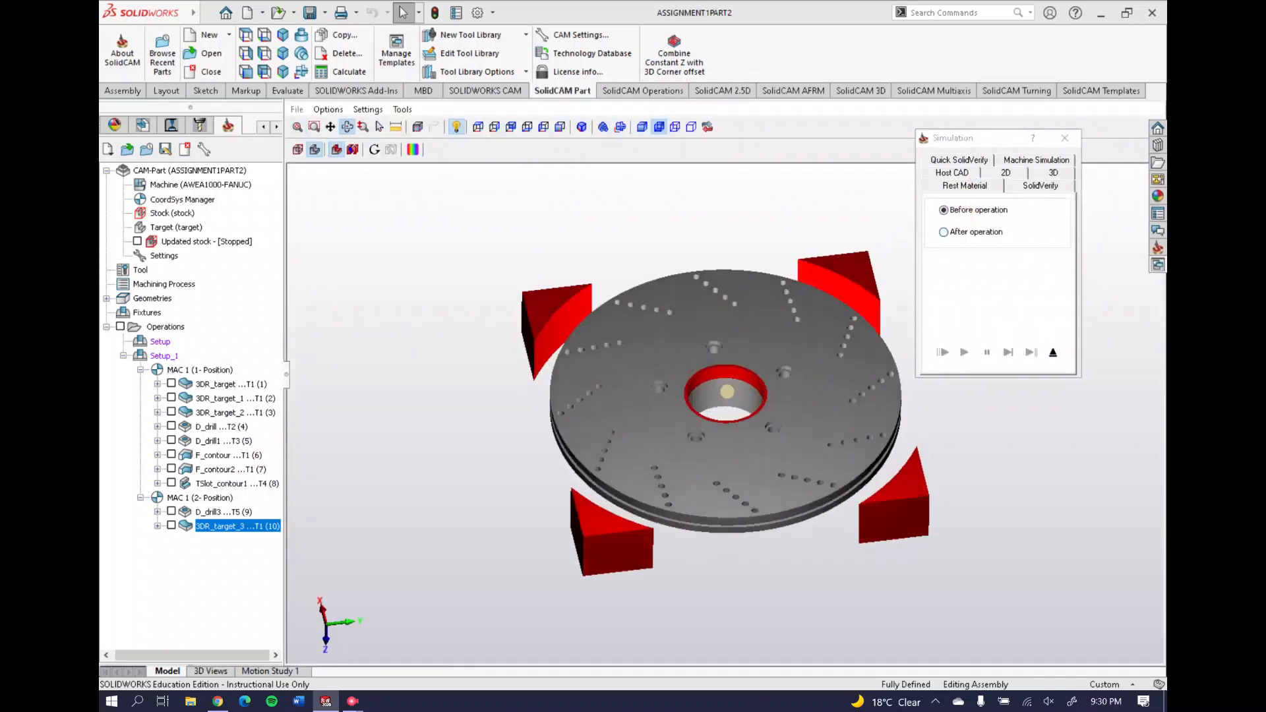
{"action": "scroll", "coordinate": [728, 394], "scroll_direction": "up", "scroll_amount": 3}
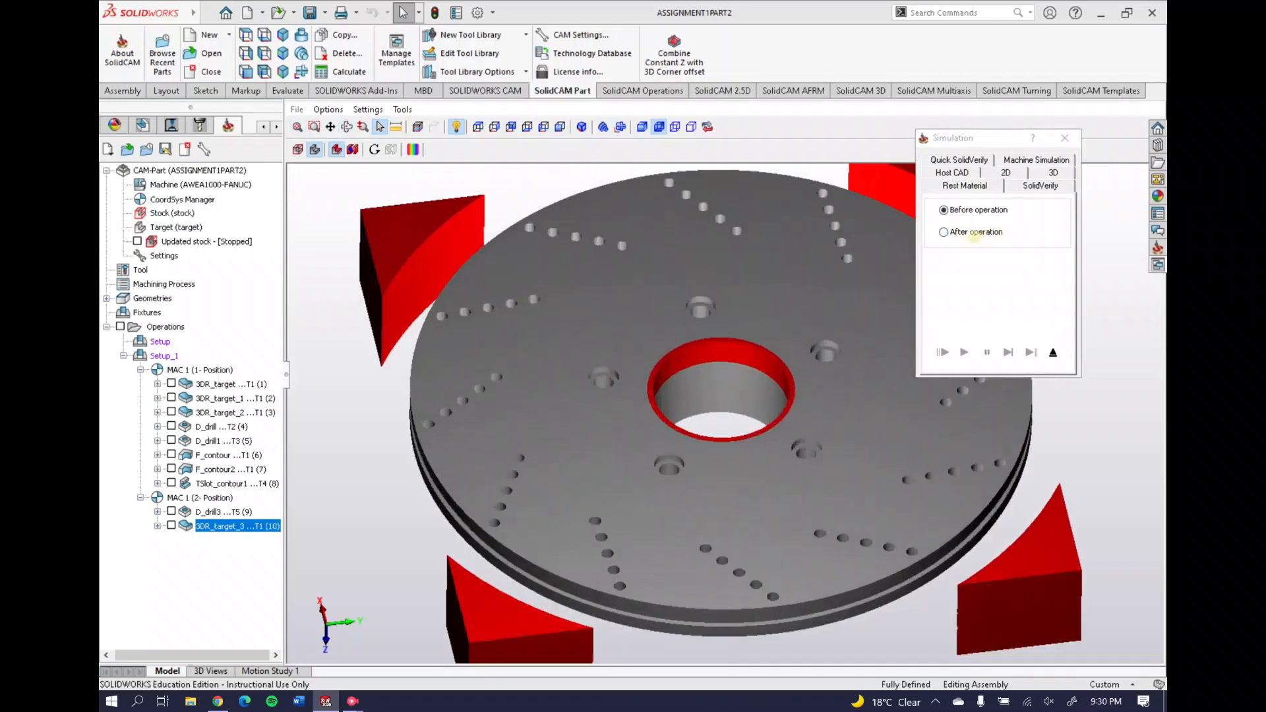
{"action": "left_click", "coordinate": [975, 232]}
{"action": "scroll", "coordinate": [686, 374], "scroll_direction": "up", "scroll_amount": 2}
{"action": "scroll", "coordinate": [779, 359], "scroll_direction": "down", "scroll_amount": 5}
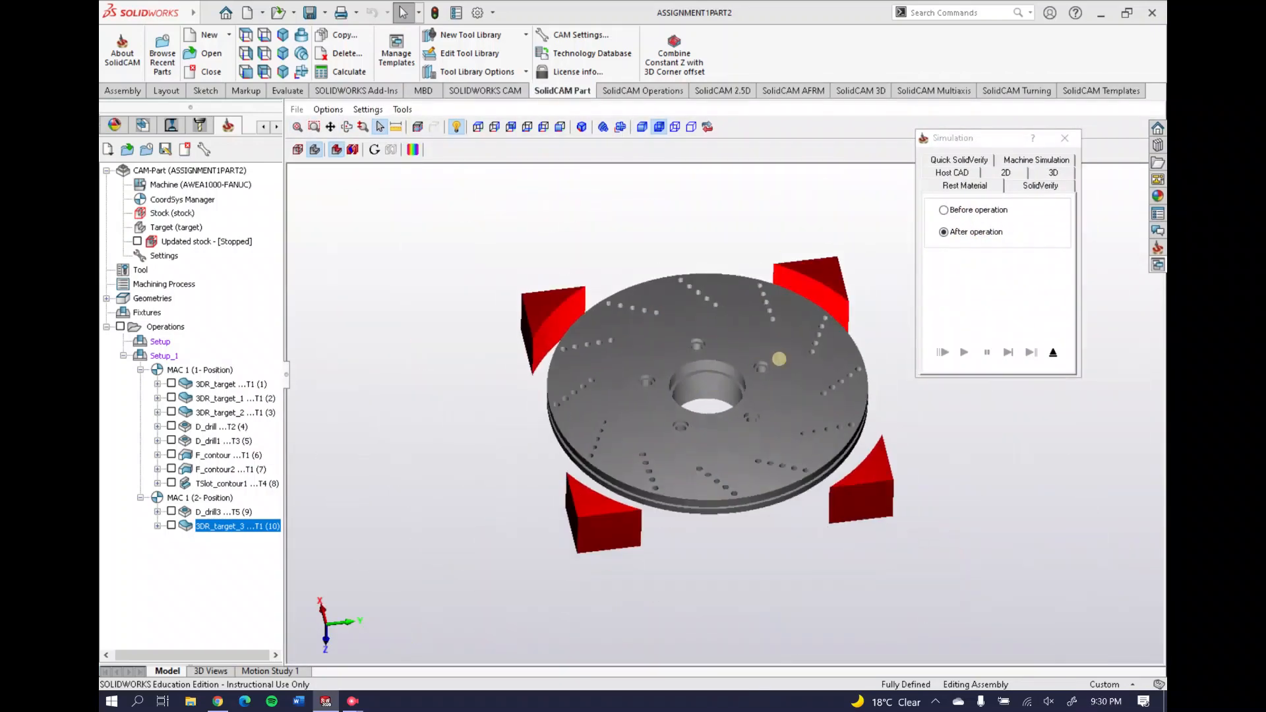
{"action": "middle_click_drag", "start_coordinate": [582, 370], "coordinate": [710, 409]}
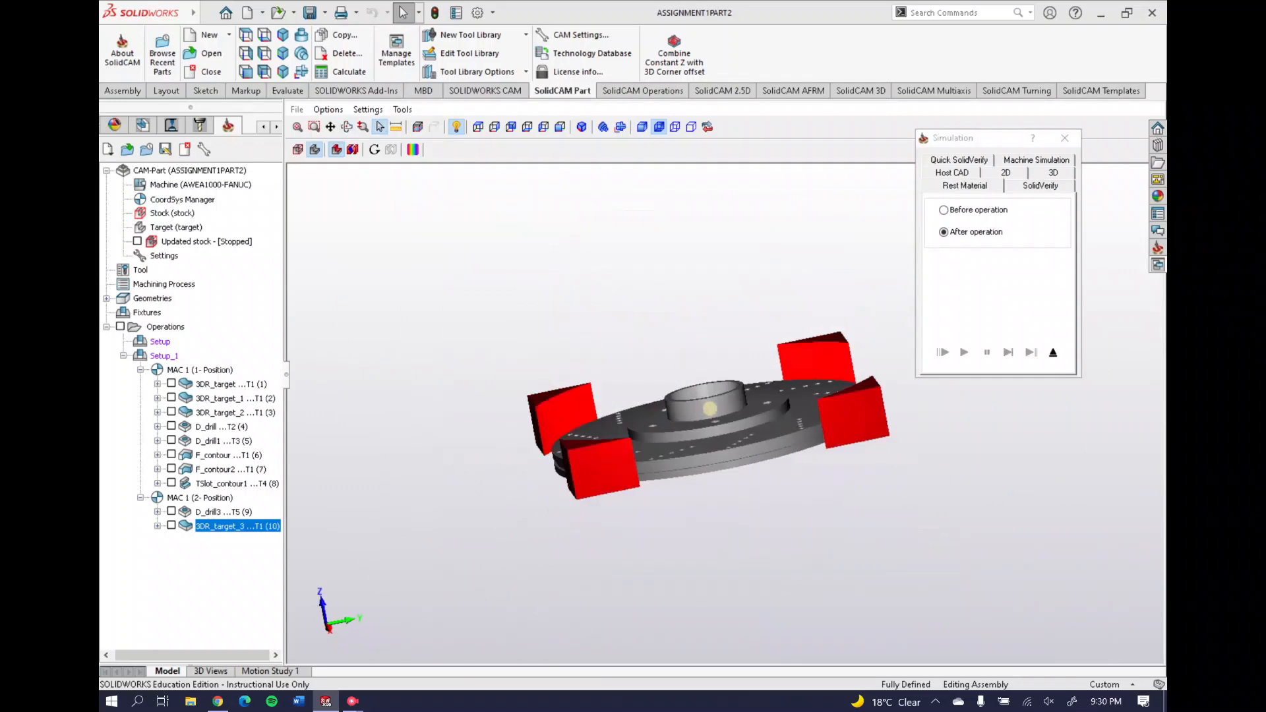
{"action": "scroll", "coordinate": [710, 409], "scroll_direction": "up", "scroll_amount": 3}
{"action": "middle_click_drag", "start_coordinate": [633, 434], "coordinate": [741, 430]}
{"action": "scroll", "coordinate": [758, 432], "scroll_direction": "down", "scroll_amount": 3}
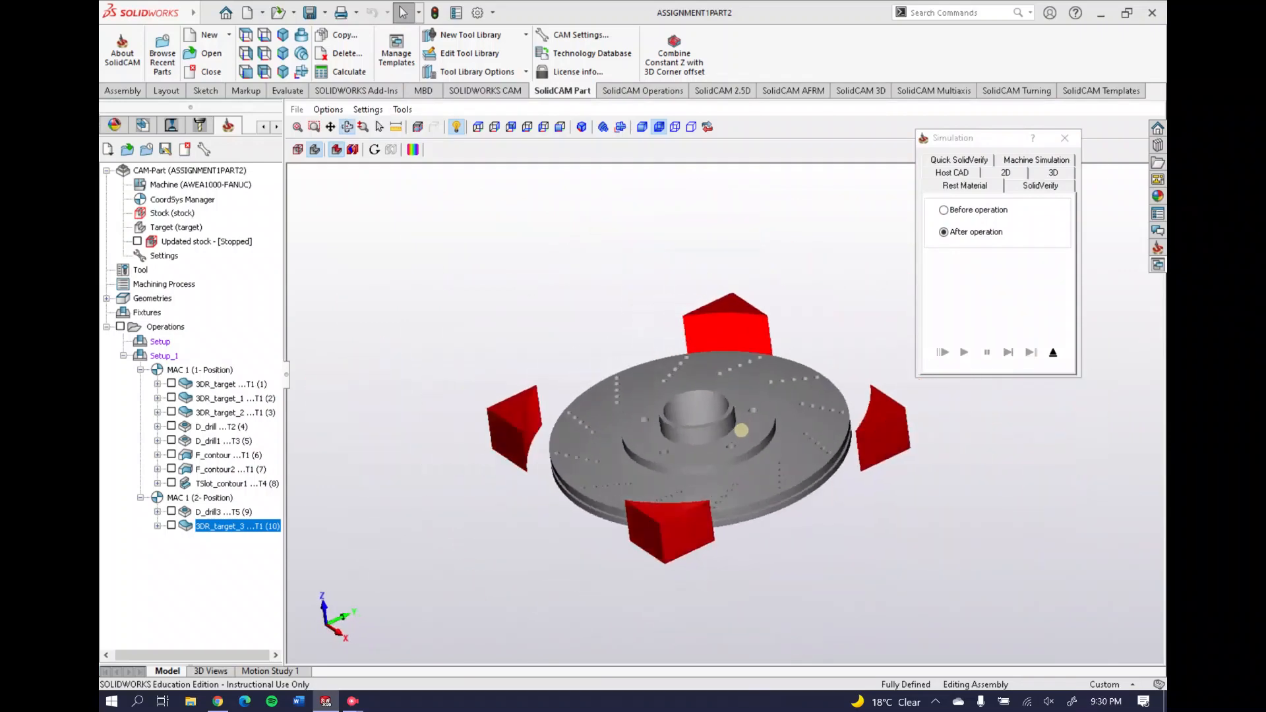
{"action": "left_click", "coordinate": [1064, 138]}
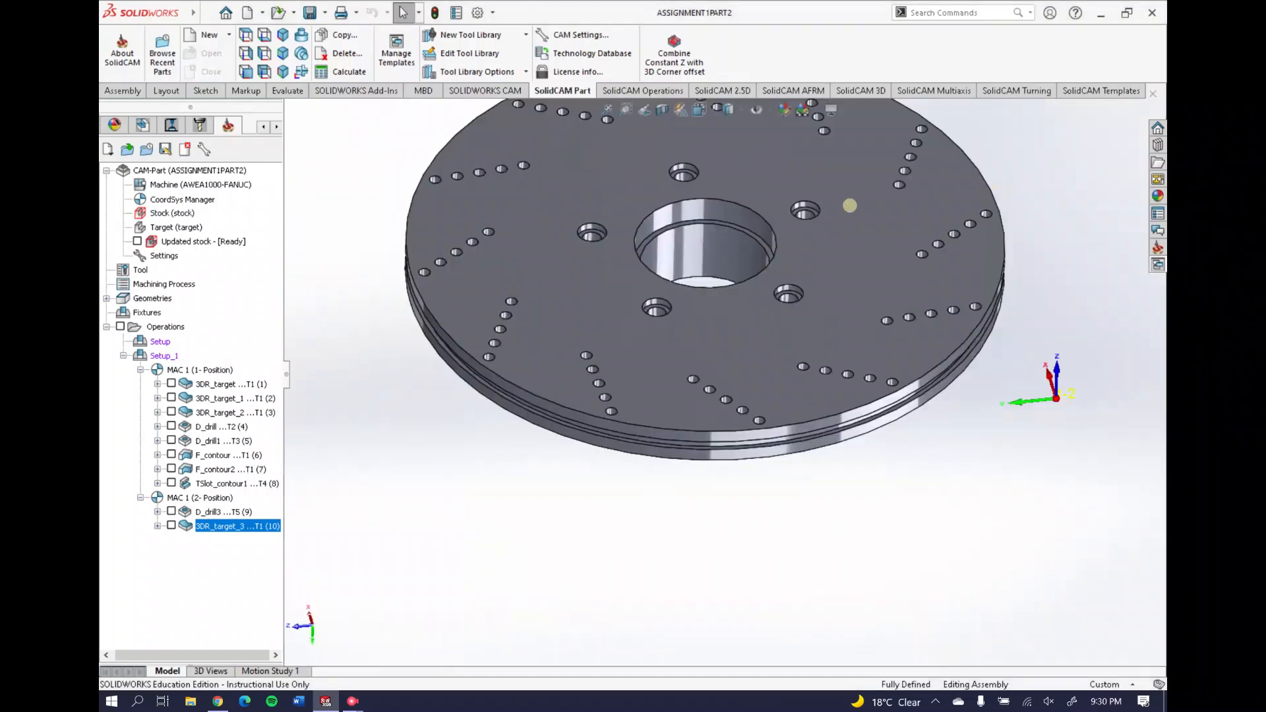
{"action": "left_click", "coordinate": [215, 511]}
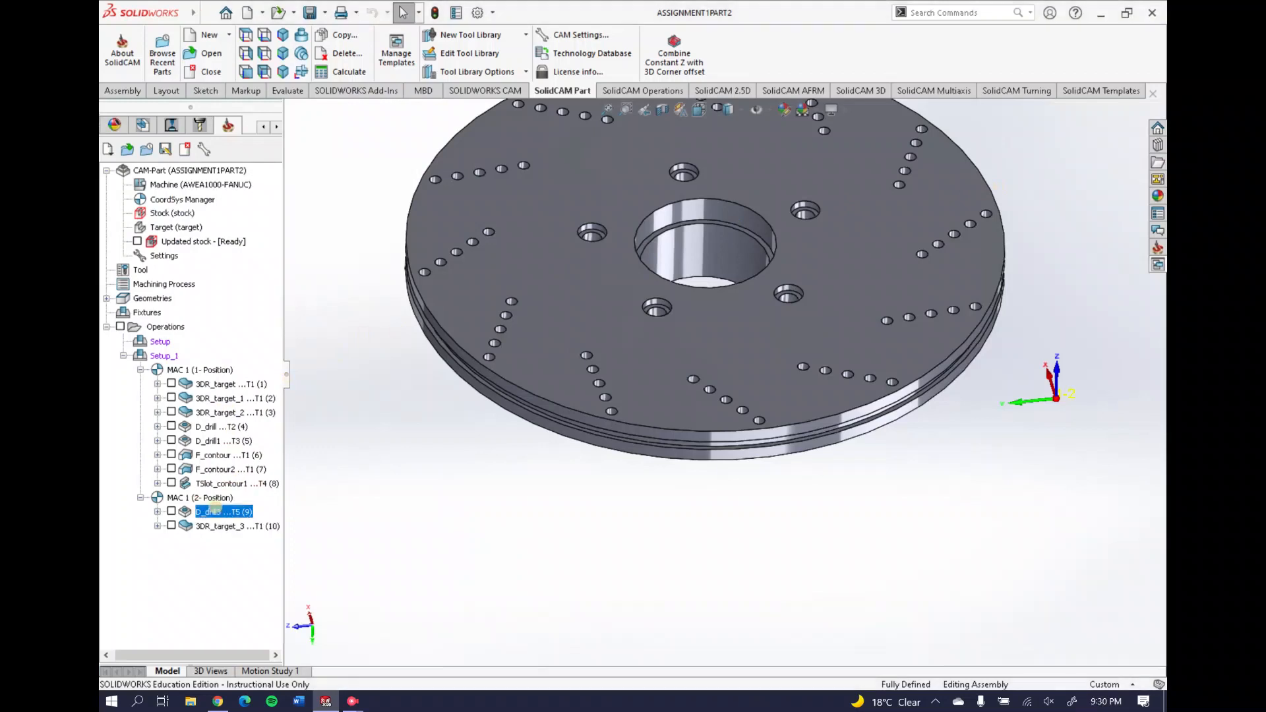